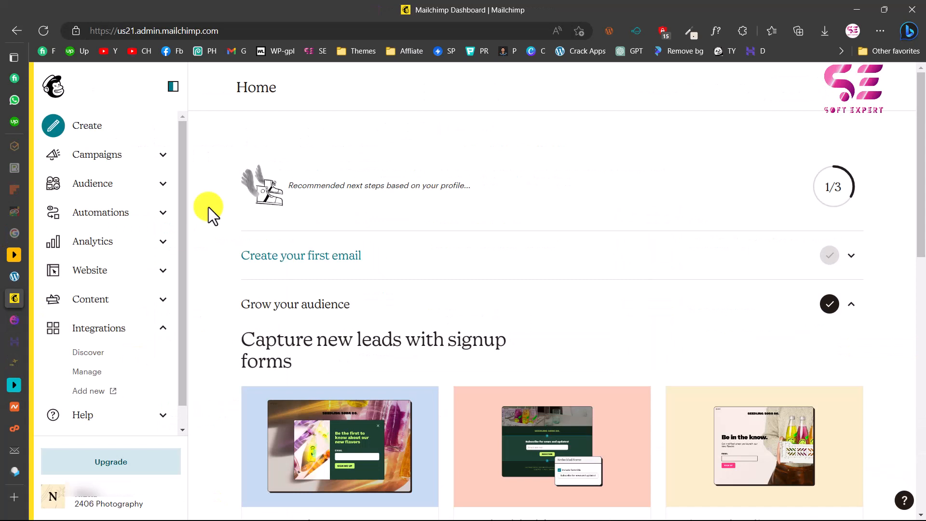
Open the API keys page from the Mailchimp account profile.
click(52, 499)
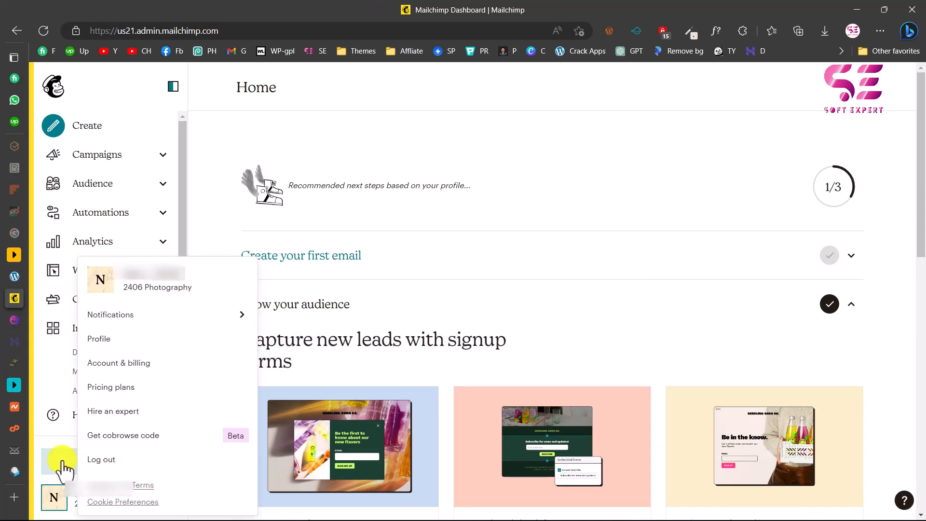
click(121, 340)
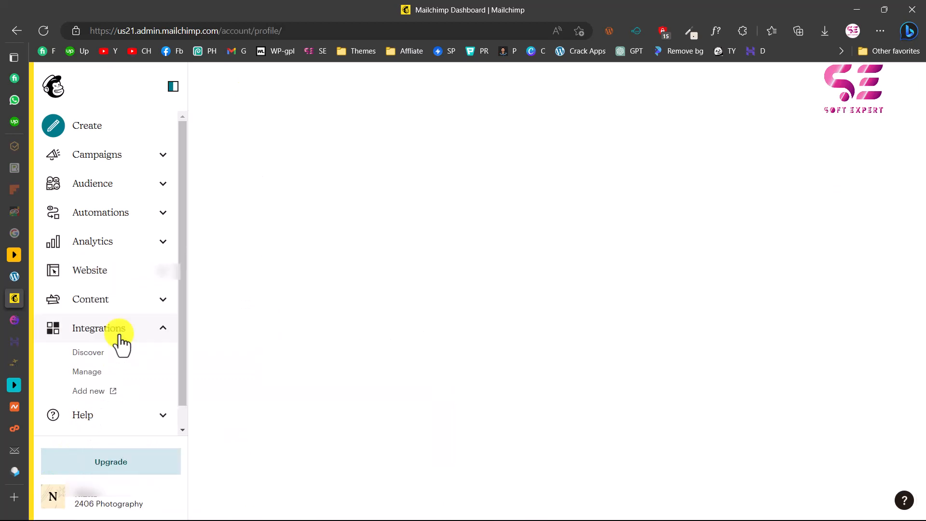
click(433, 170)
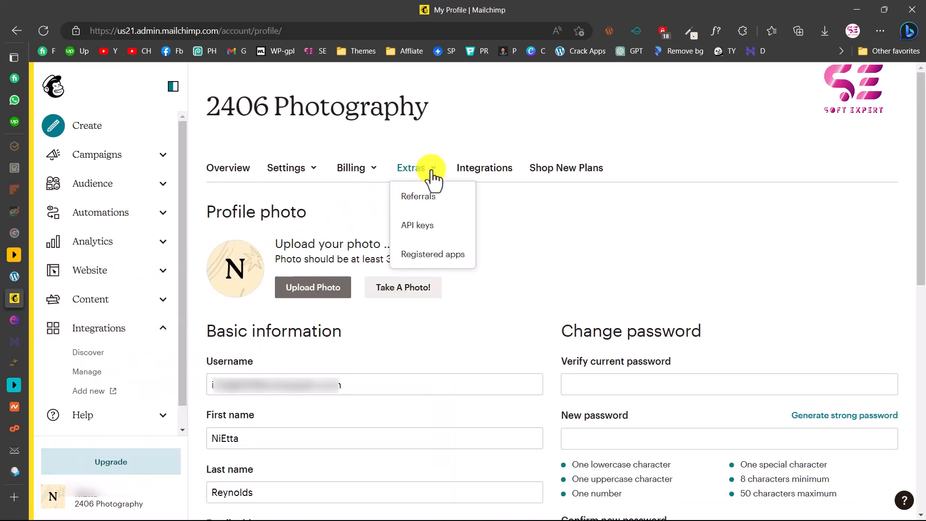
click(411, 231)
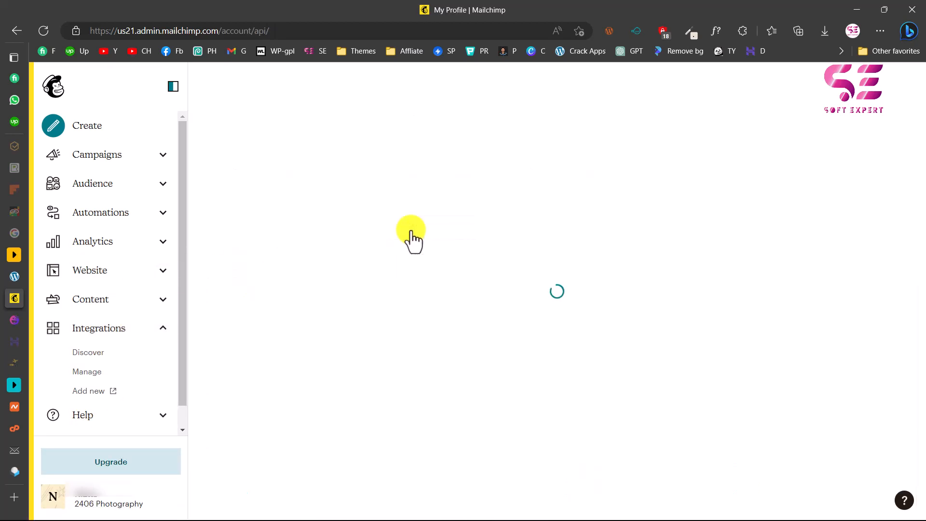
Generate a new API key named 2406photograpy and copy the key to the clipboard.
scroll(409, 253, down, 2)
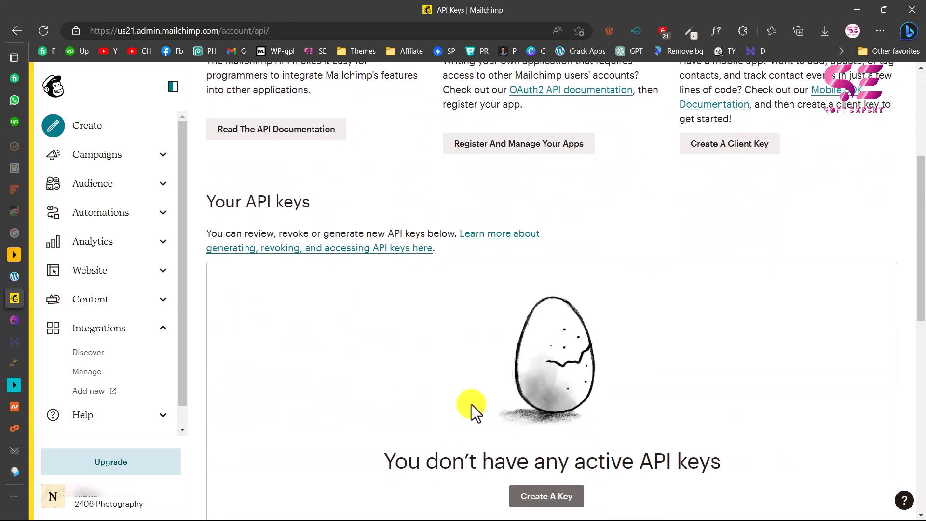
scroll(471, 404, down, 1)
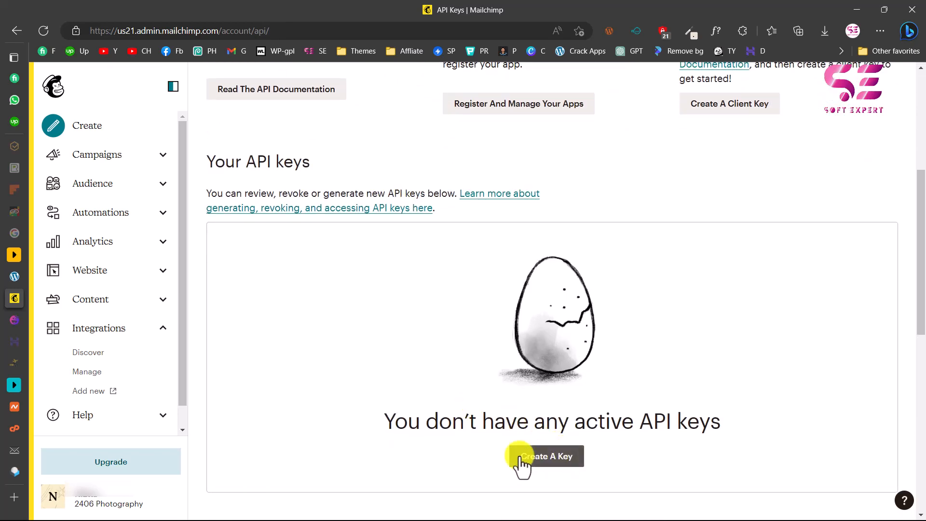
click(552, 459)
click(325, 317)
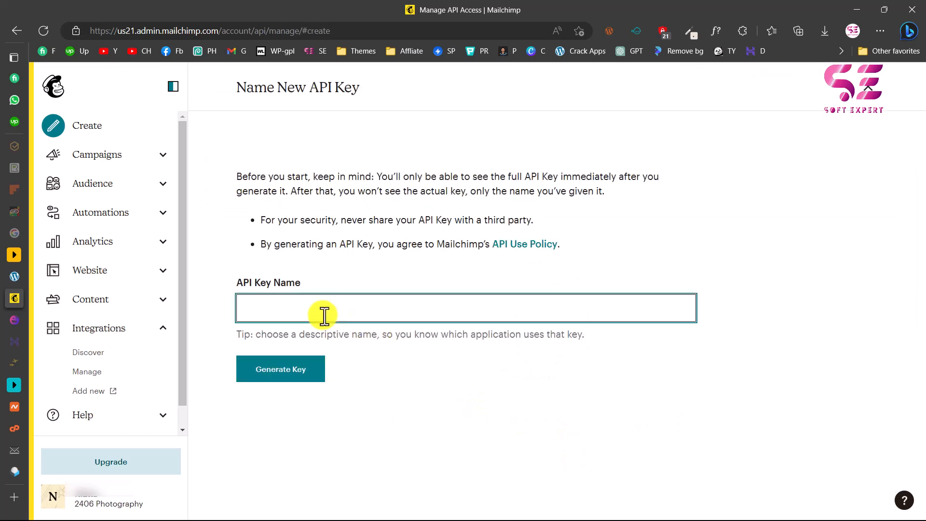
text(2406photograpy)
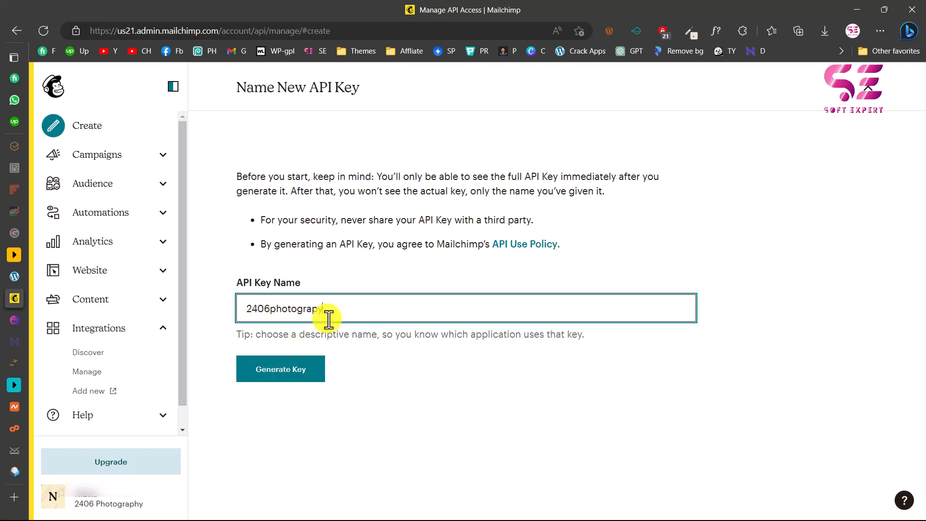
click(300, 381)
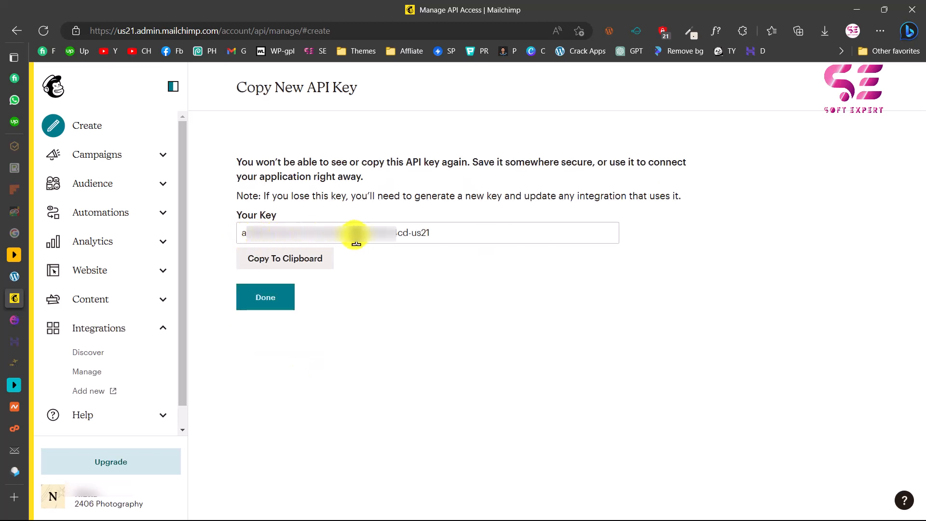
click(300, 261)
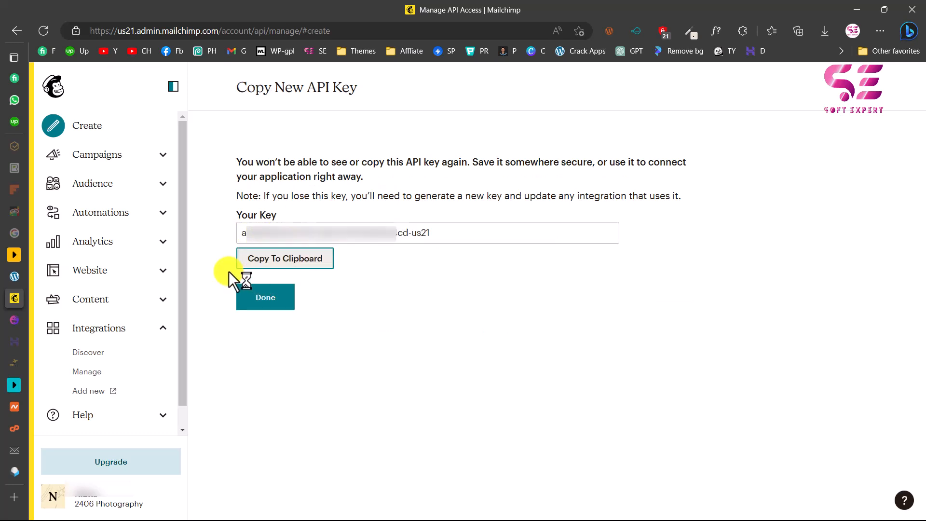
Switch to the HappyAddons MailChimp widget demo page and start the free plugin download.
click(16, 321)
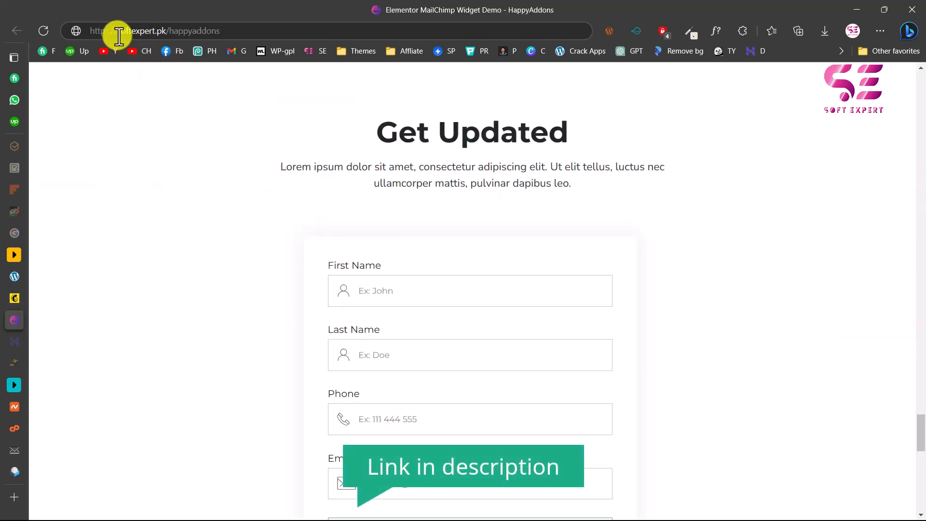
scroll(285, 205, down, 5)
scroll(287, 207, down, 3)
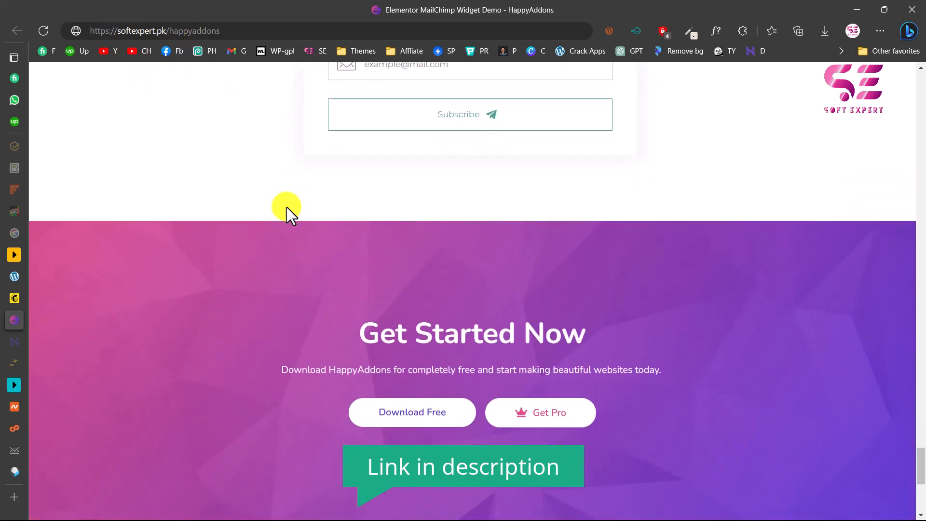
click(416, 413)
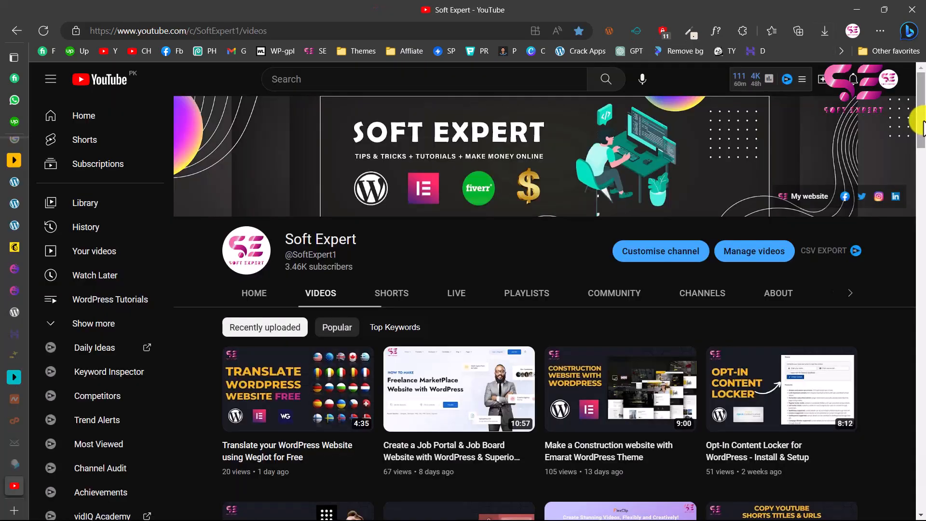
drag(919, 128, 922, 470)
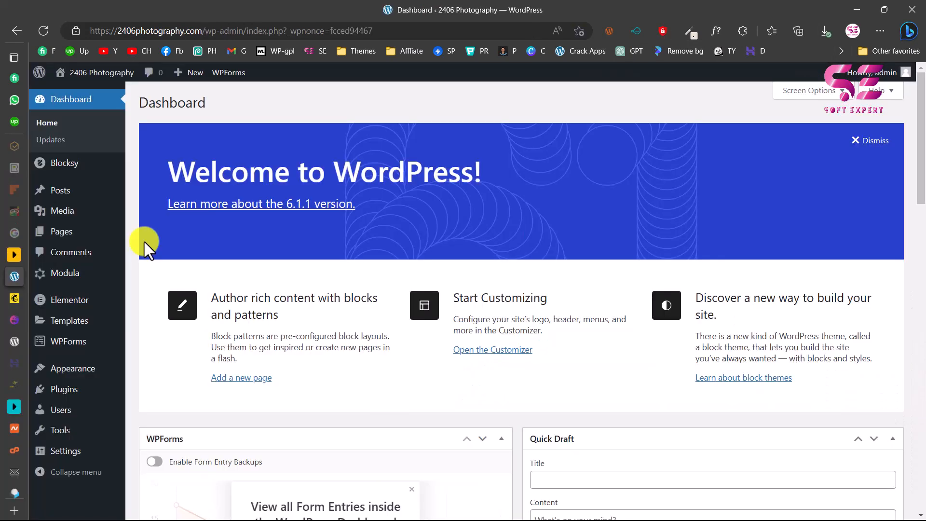
Upload the downloaded happy-elementor-addons.zip as a new WordPress plugin and install it.
mouse_move(87, 399)
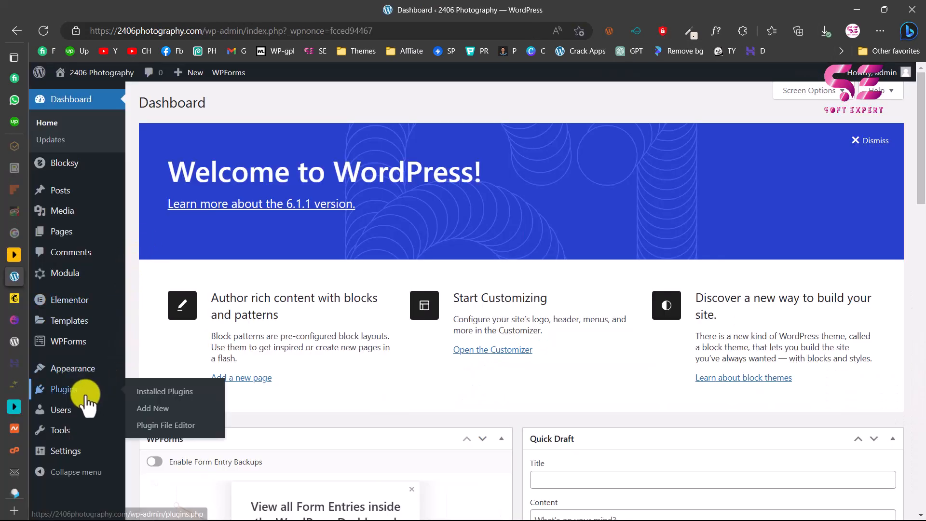
click(128, 405)
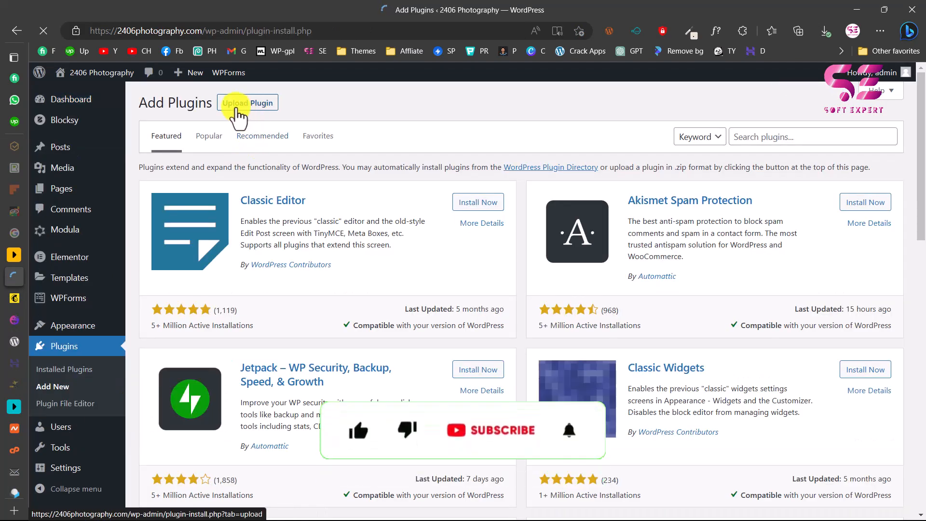
click(260, 107)
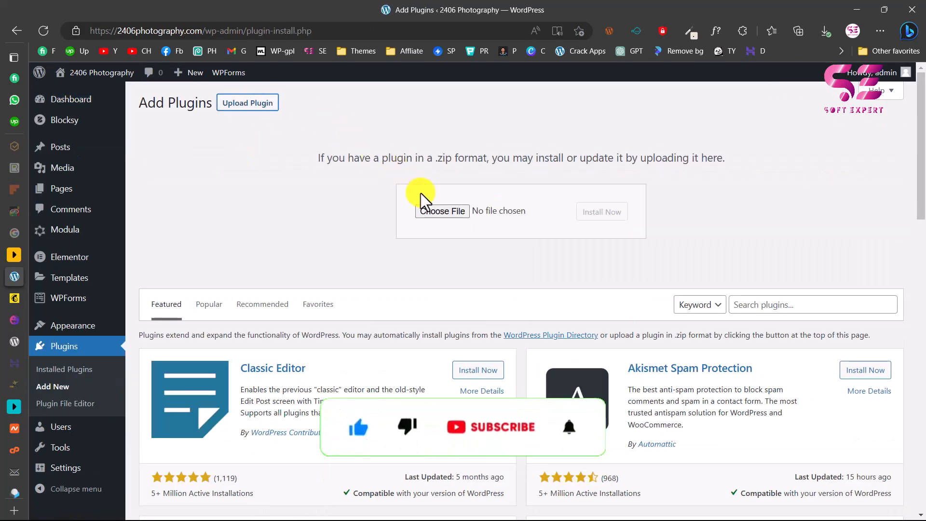
click(824, 30)
drag(647, 78, 458, 211)
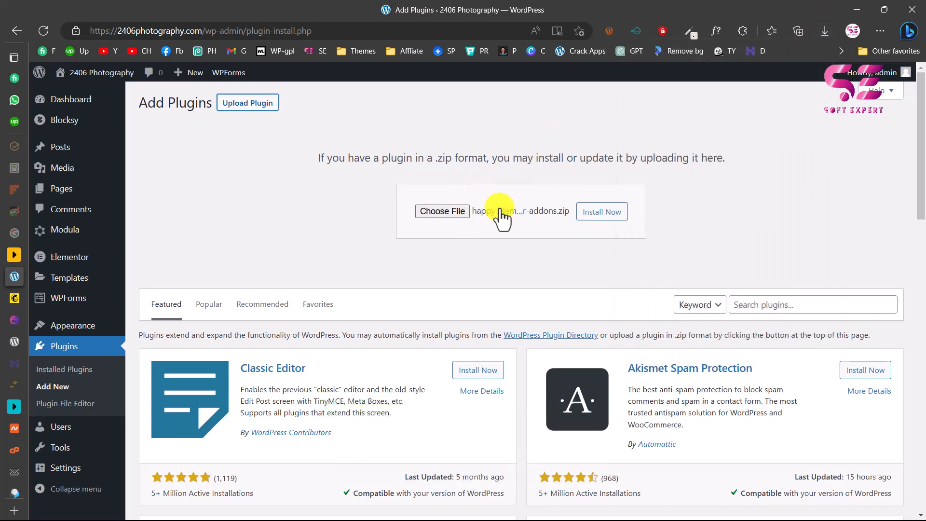
click(612, 215)
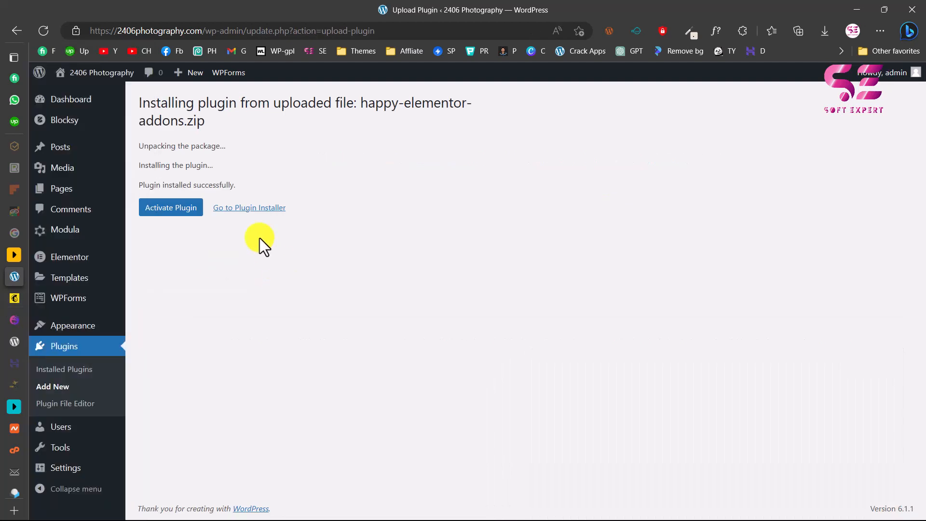
click(14, 320)
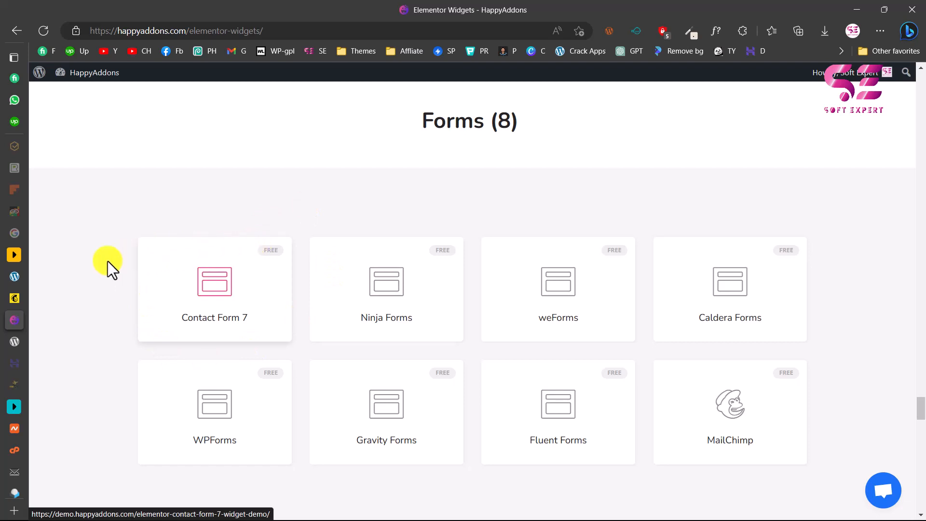
click(15, 279)
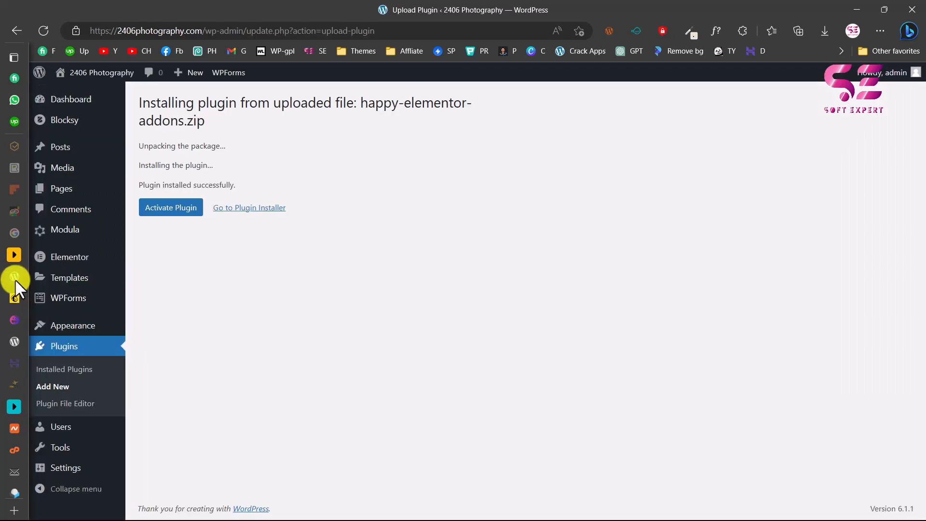
Activate the installed Happy Addons plugin and continue its setup wizard as a regular user.
click(178, 211)
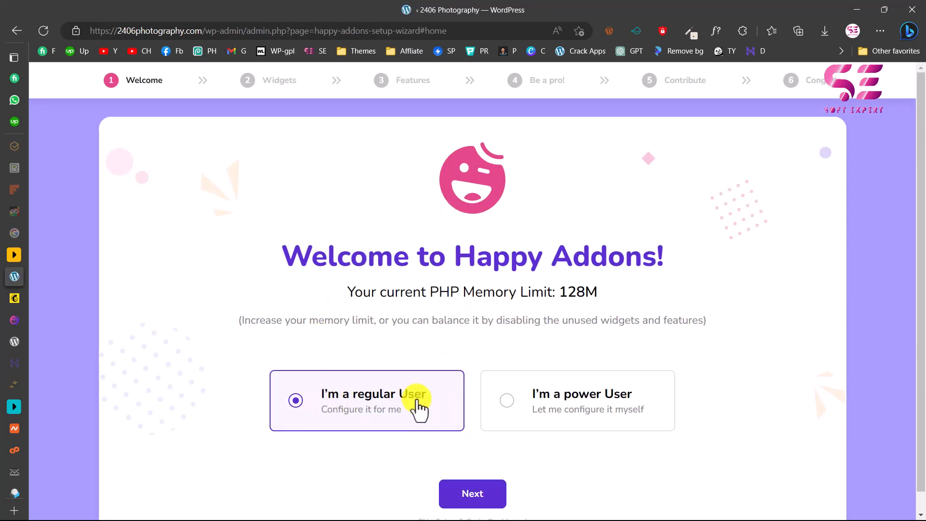
click(472, 494)
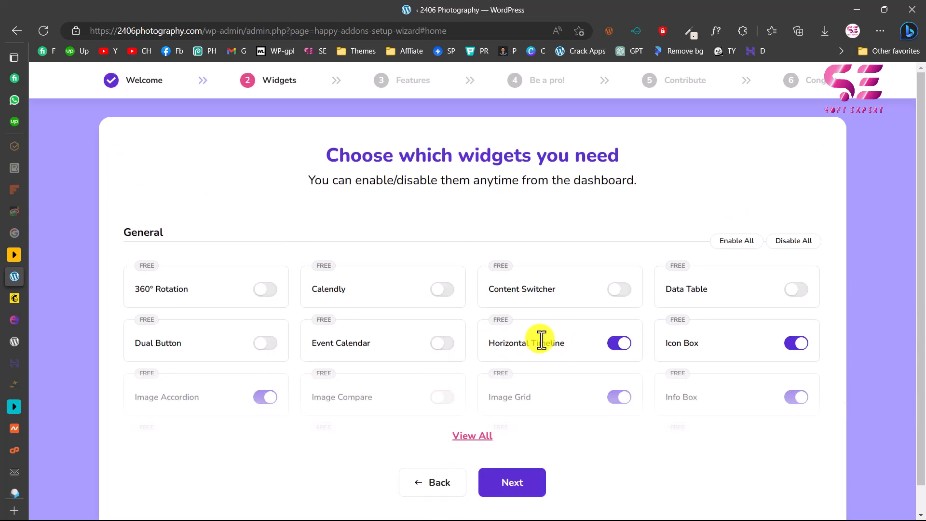
Show the full widget list and enable the MailChimp widget in the Forms group.
scroll(540, 339, down, 1)
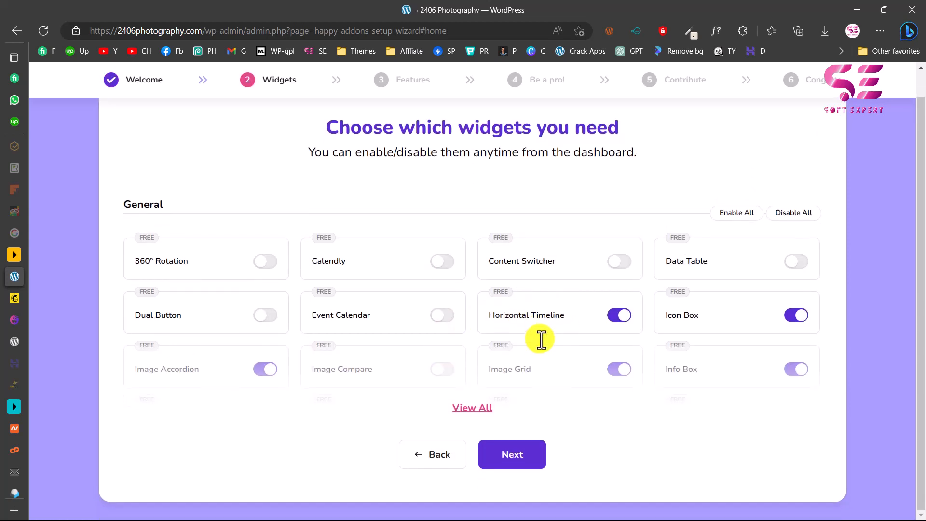
click(475, 417)
scroll(497, 376, down, 3)
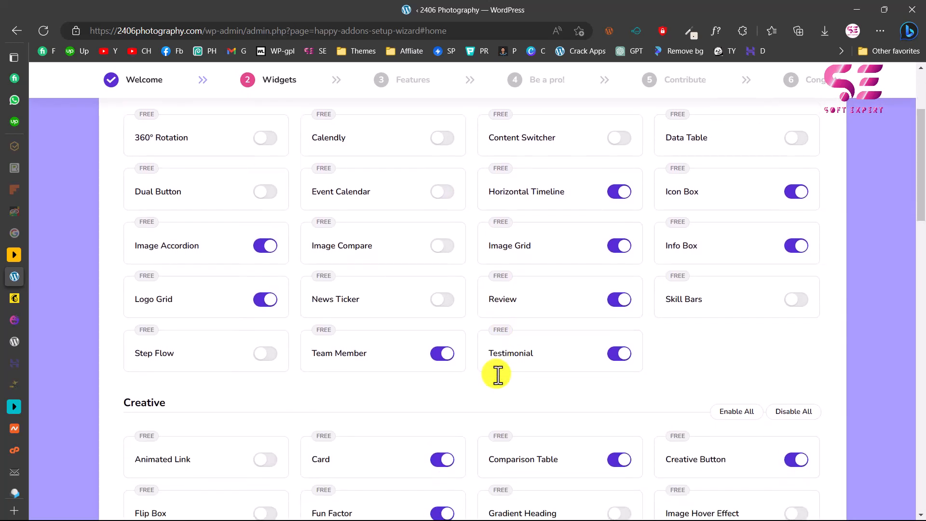
scroll(410, 306, down, 5)
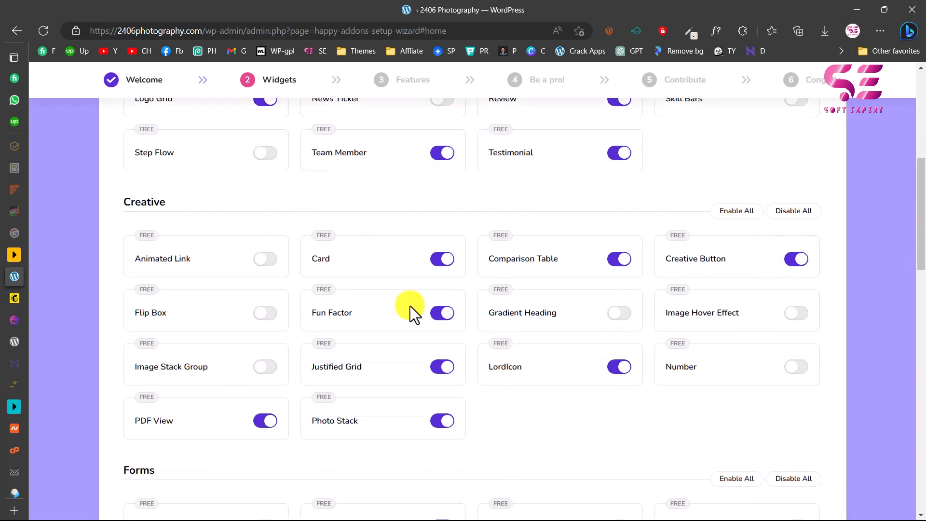
scroll(410, 306, down, 6)
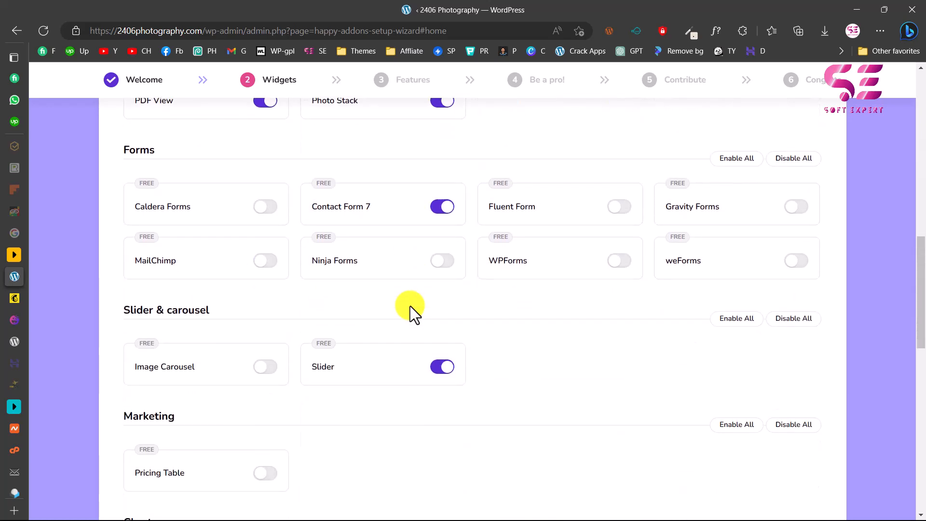
scroll(181, 146, up, 2)
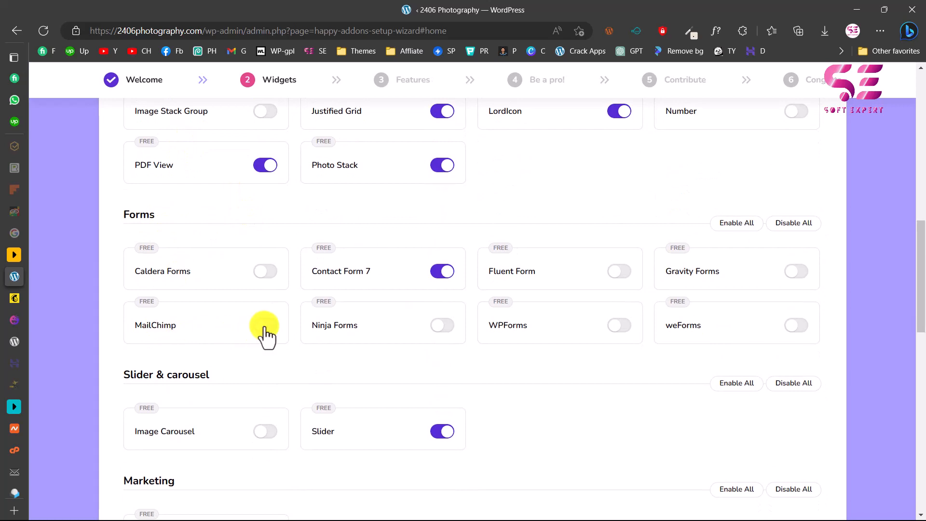
click(265, 325)
Disable all widgets in the General and Creative groups.
scroll(491, 331, up, 12)
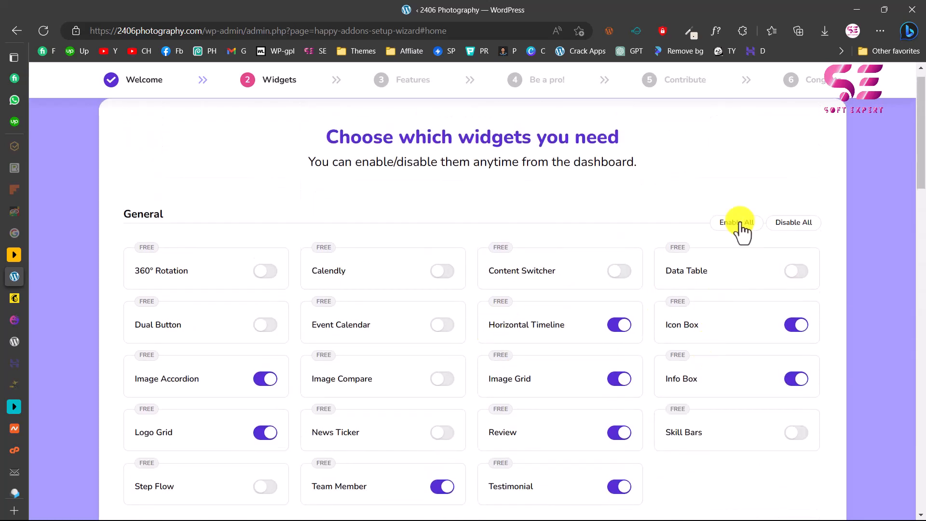
click(783, 223)
scroll(622, 341, down, 10)
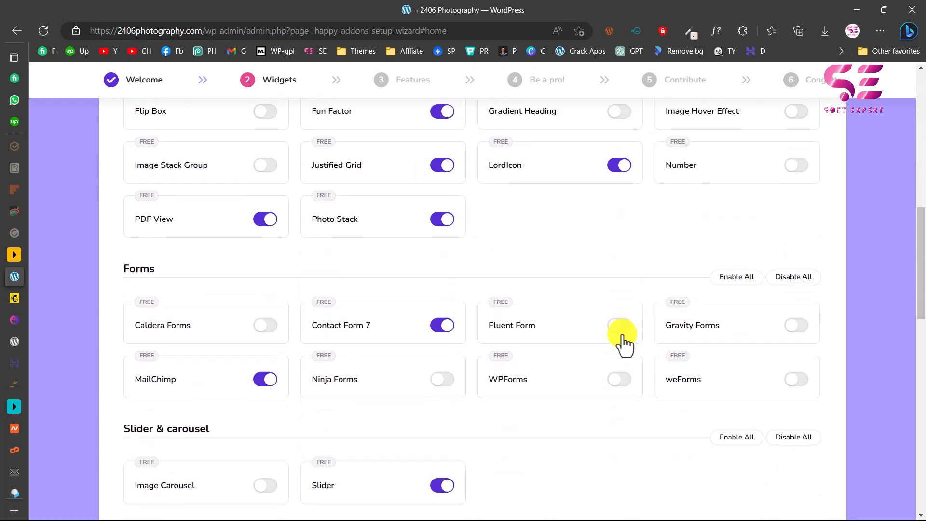
scroll(451, 292, up, 3)
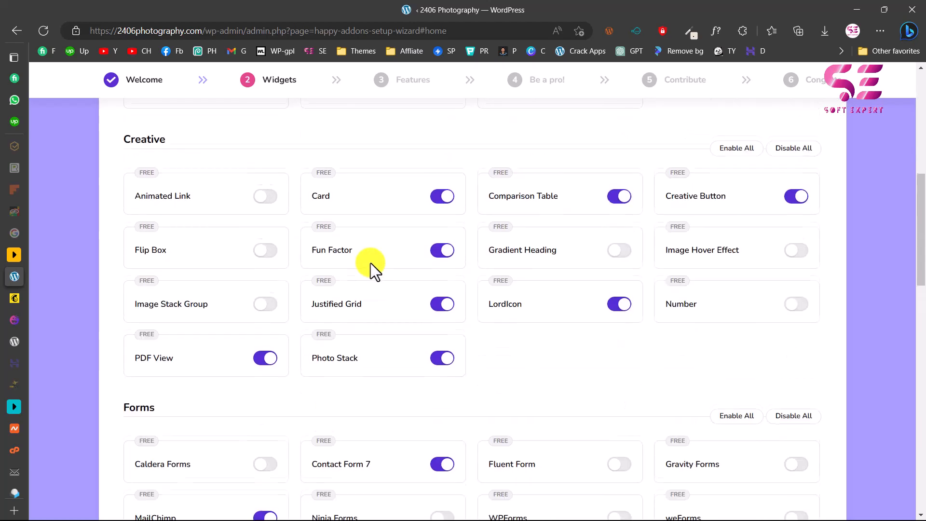
click(793, 150)
Disable the Contact Form 7 widget and all Slider & carousel widgets, and proceed to the features page of the wizard.
scroll(622, 290, down, 4)
click(443, 275)
scroll(517, 318, down, 2)
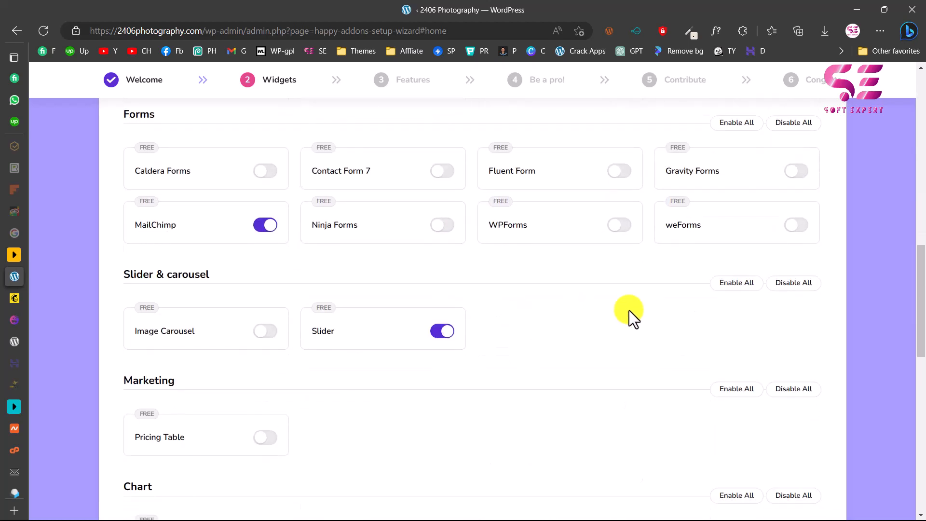
click(782, 289)
scroll(207, 181, down, 10)
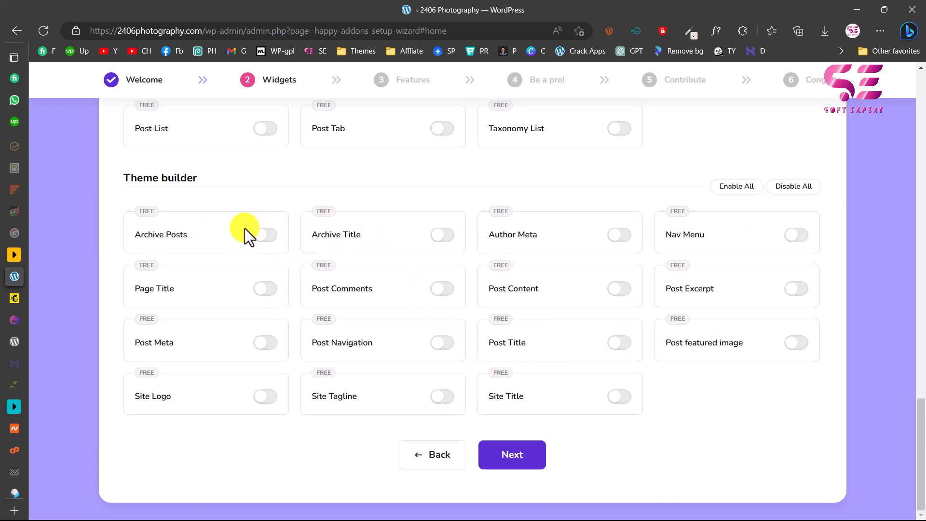
click(491, 455)
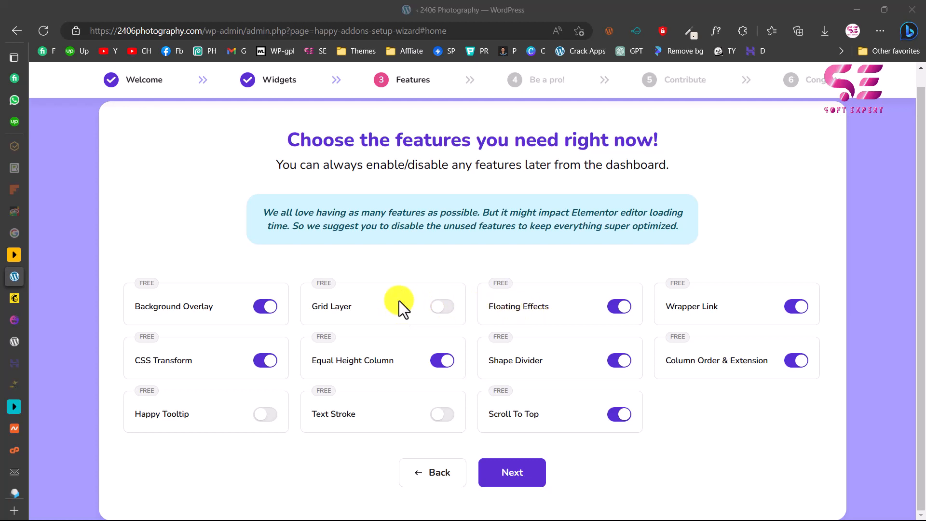
Disable the Background Overlay, Floating Effects, CSS Transform and Column Order & Extension features, and proceed in the setup wizard.
click(265, 361)
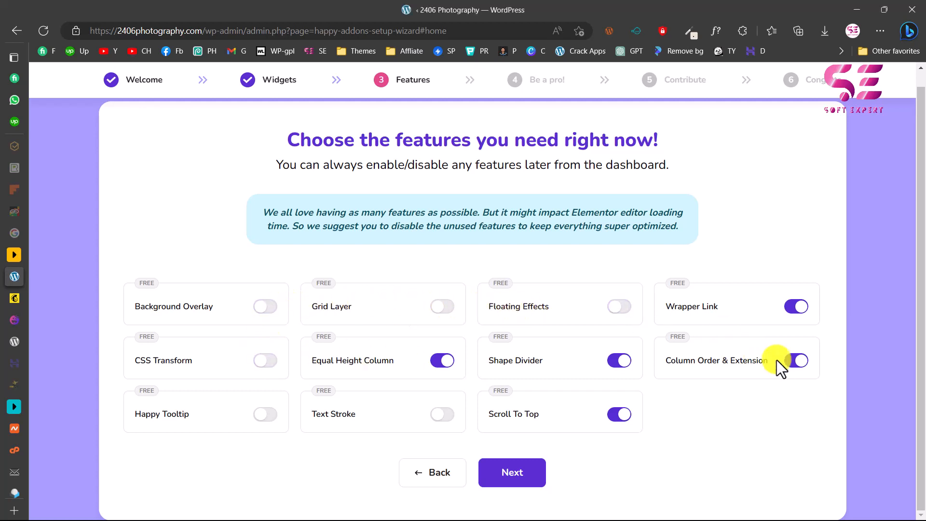
click(796, 360)
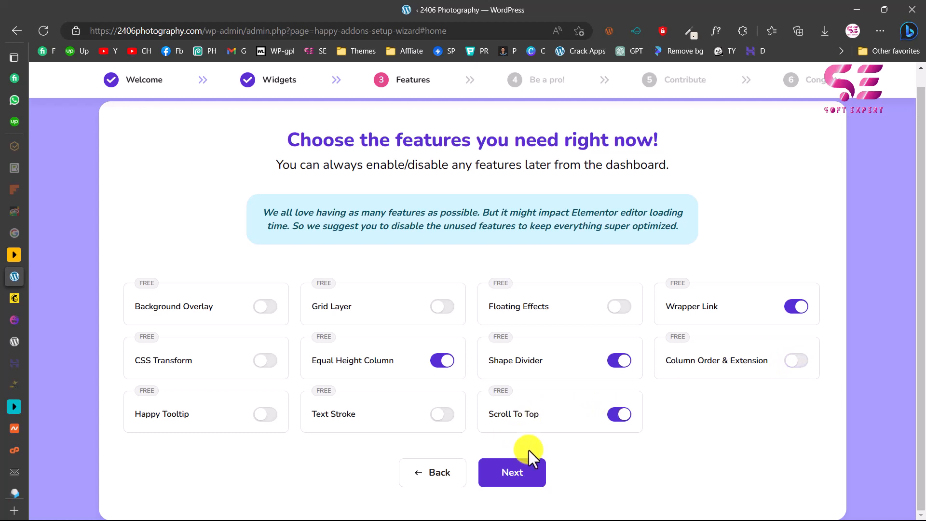
click(514, 473)
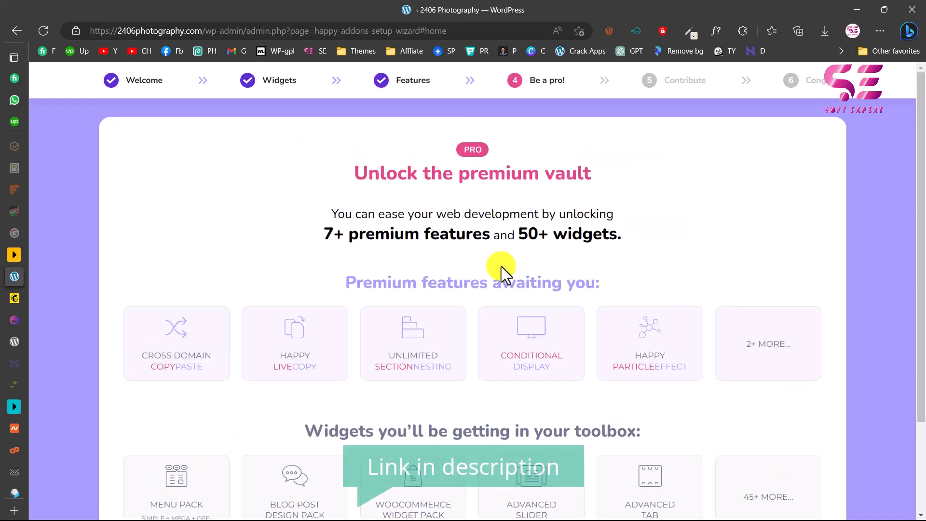
Skip the premium upgrade offer, opt out of contributing diagnostic data, and continue the setup wizard.
scroll(509, 286, down, 1)
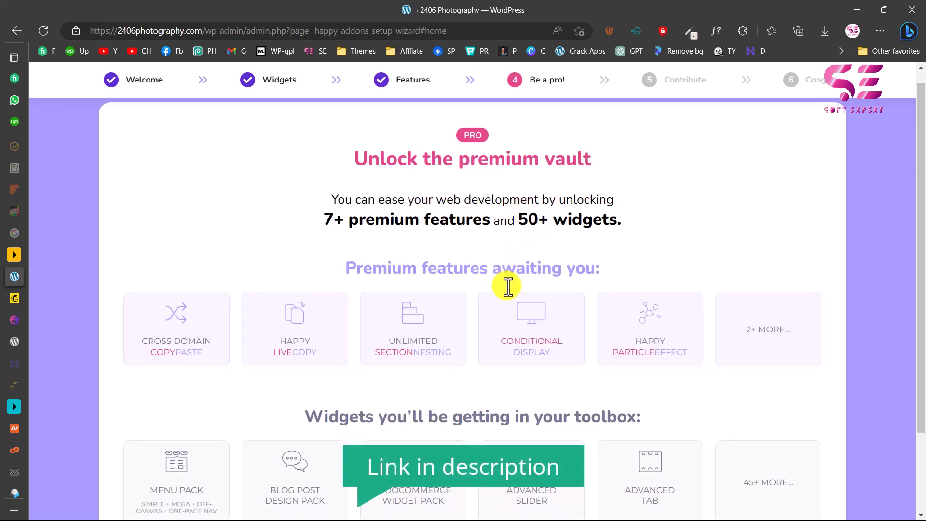
scroll(508, 286, down, 1)
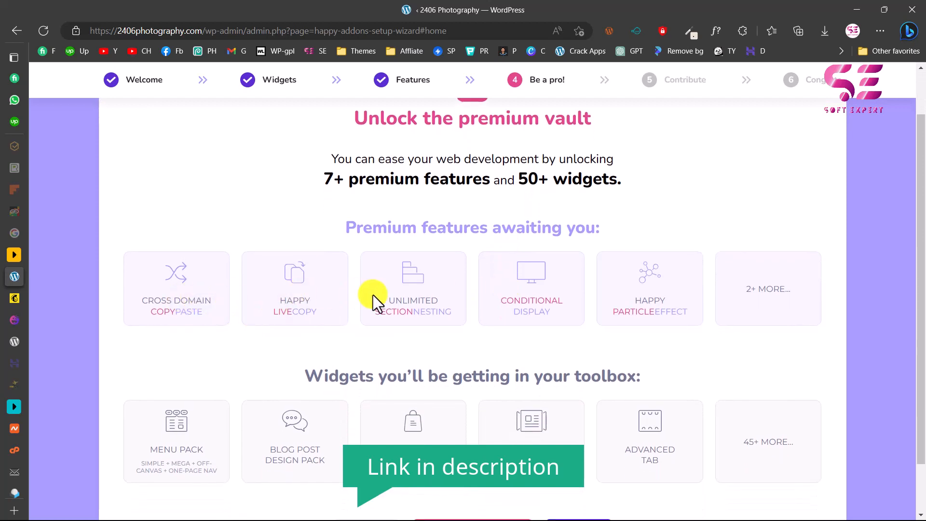
scroll(372, 295, down, 1)
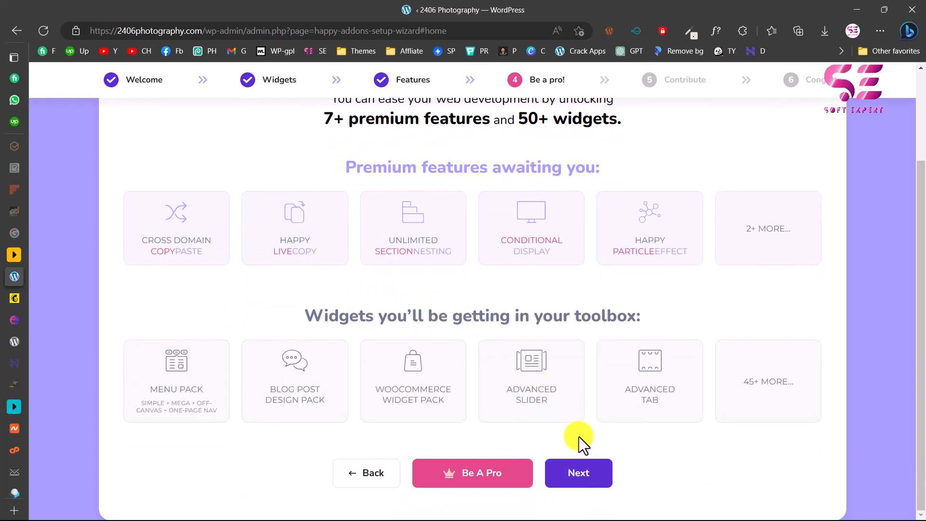
click(582, 473)
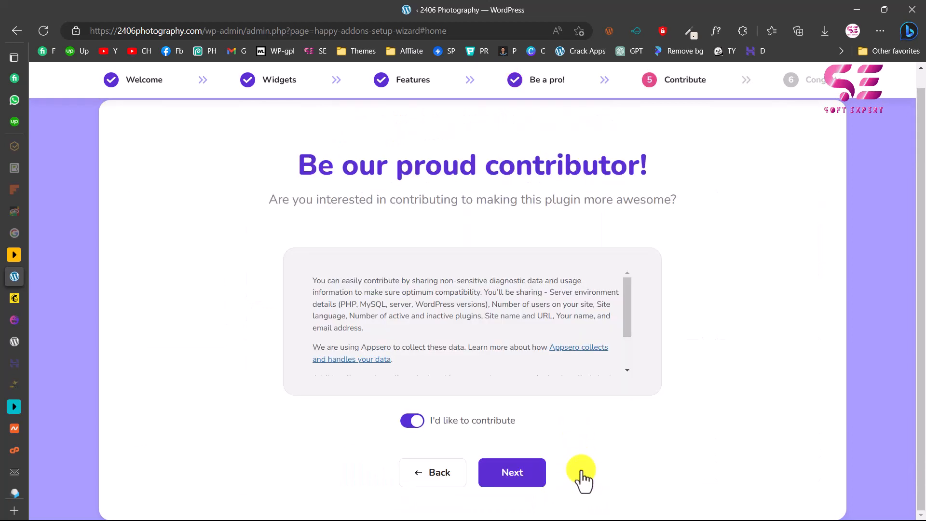
click(418, 422)
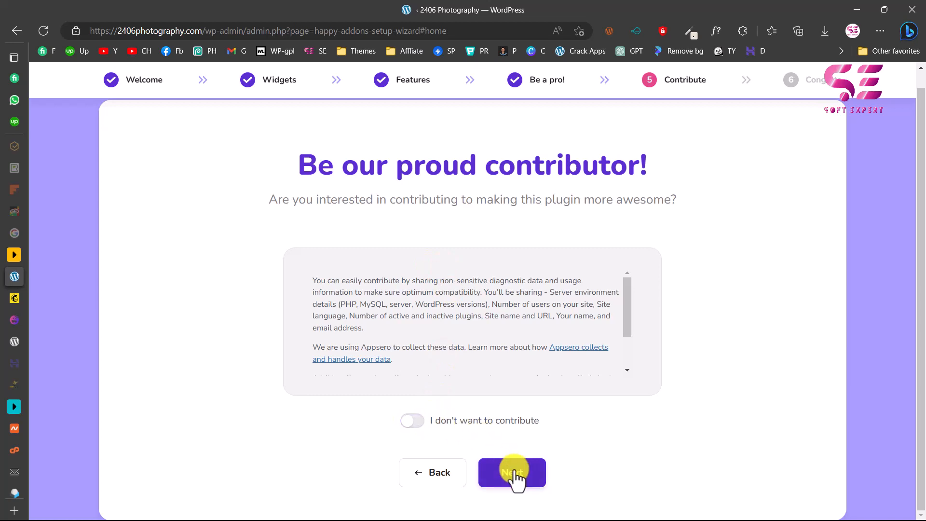
click(515, 471)
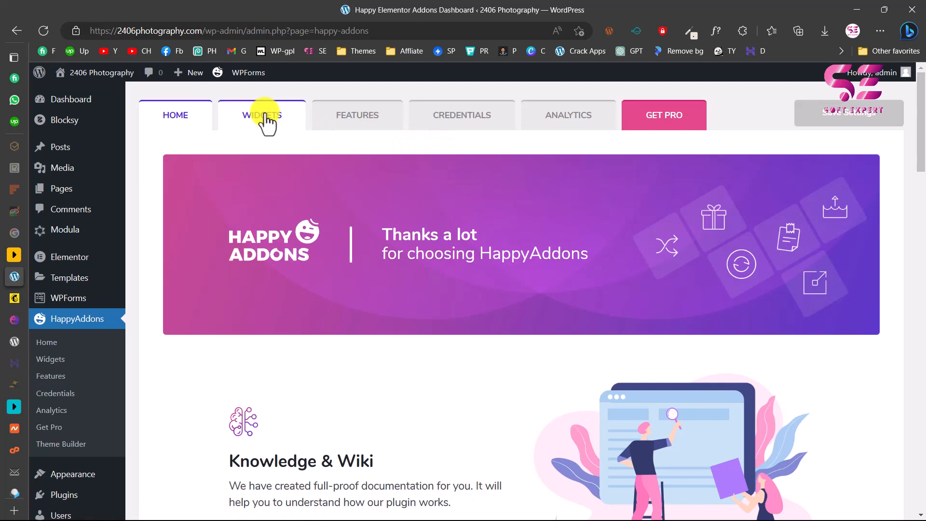
Review the Happy Addons widget list on the plugin's dashboard.
click(263, 116)
scroll(451, 269, down, 2)
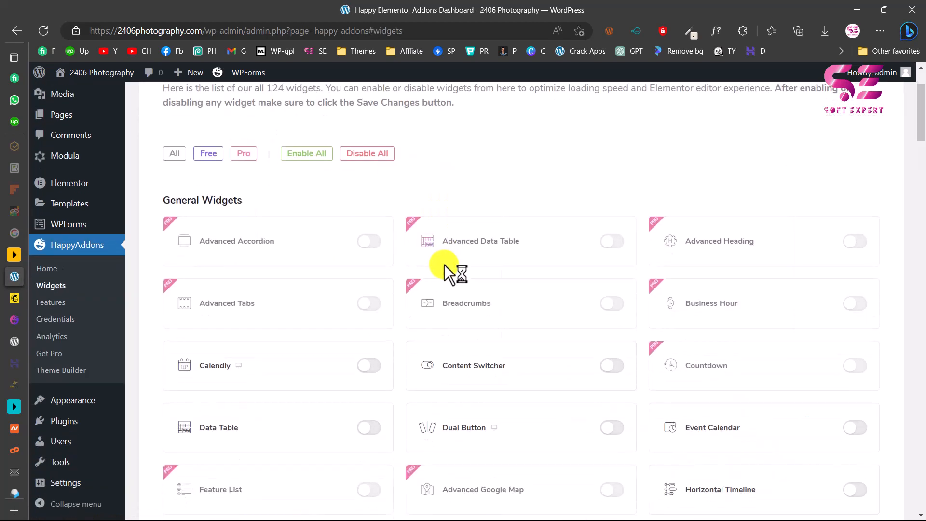
scroll(483, 279, down, 2)
scroll(482, 279, up, 2)
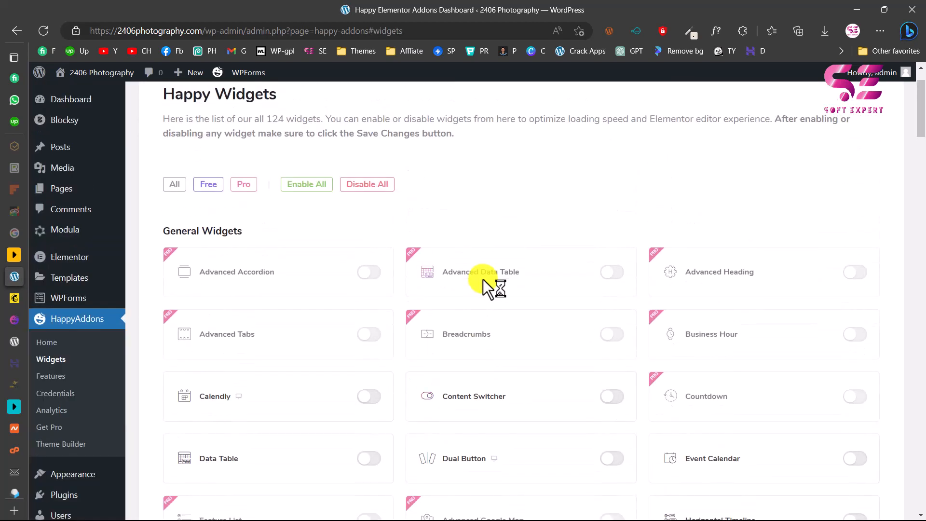
scroll(314, 251, up, 2)
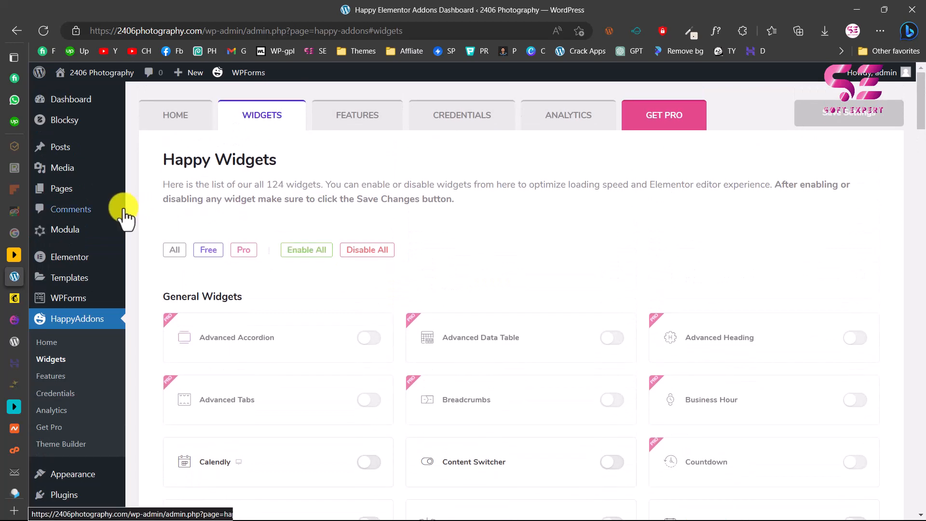
Open the site's home page in a new browser tab and examine the Blog Updates email signup form.
right_click(94, 73)
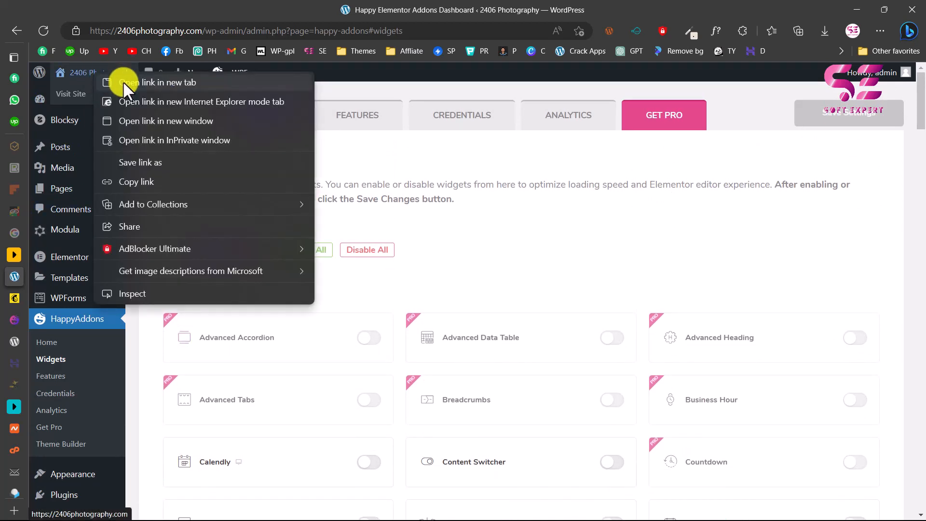
click(123, 81)
click(11, 297)
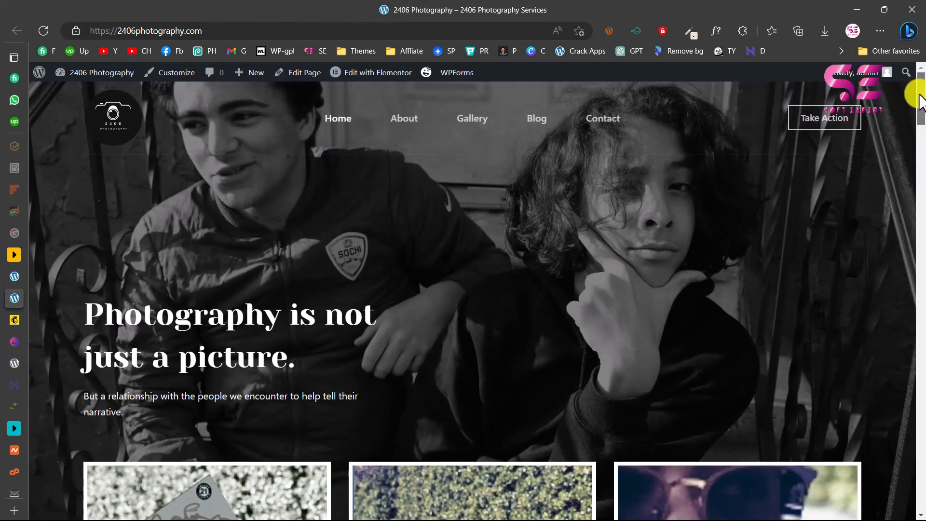
drag(921, 101, 921, 371)
scroll(688, 337, down, 14)
scroll(688, 337, down, 5)
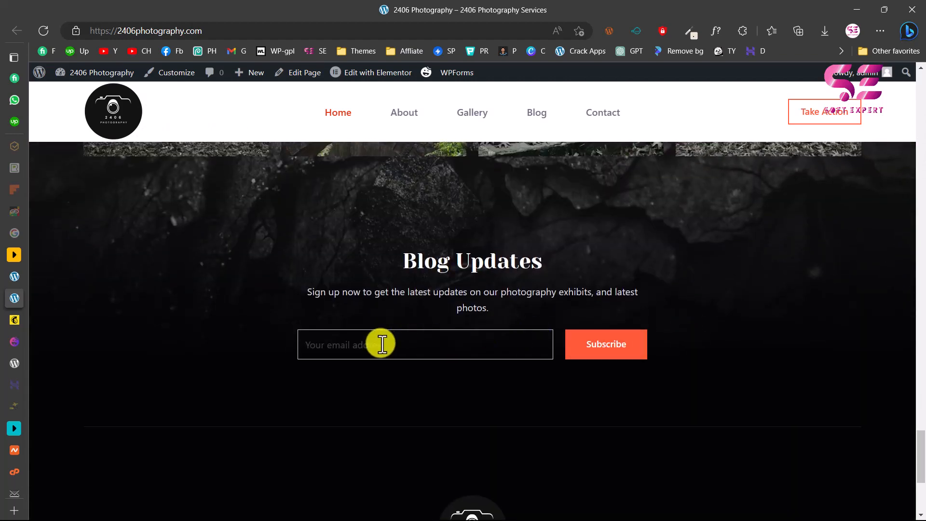
click(437, 342)
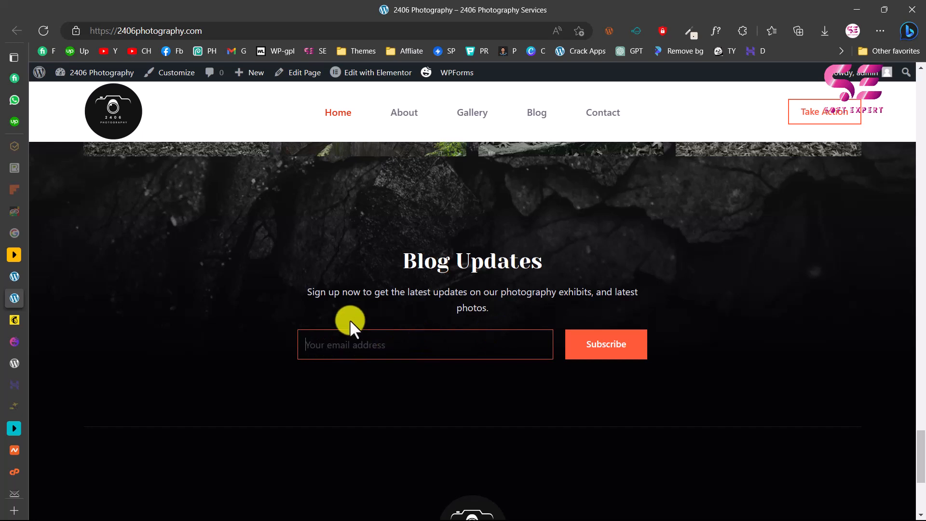
scroll(275, 309, up, 1)
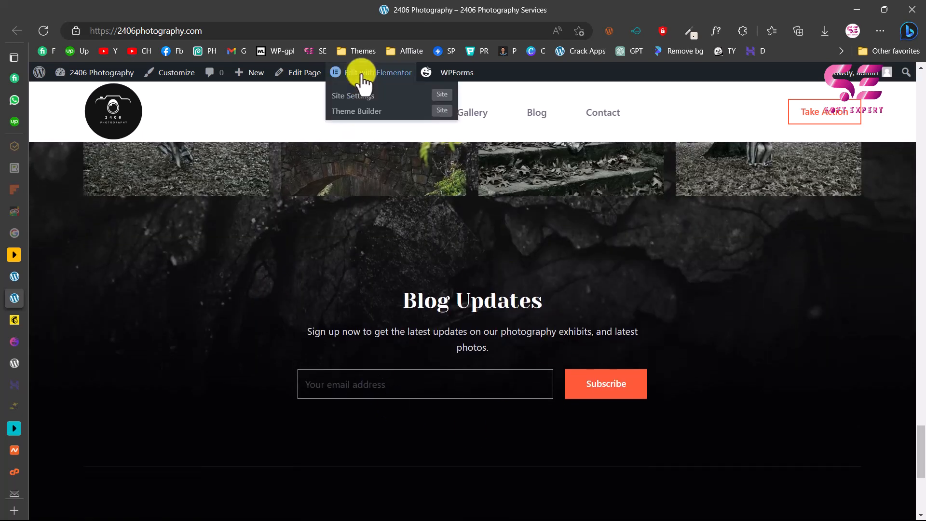
Open the home page in the Elementor editor and select the existing WPForms signup form under Blog Updates.
click(359, 75)
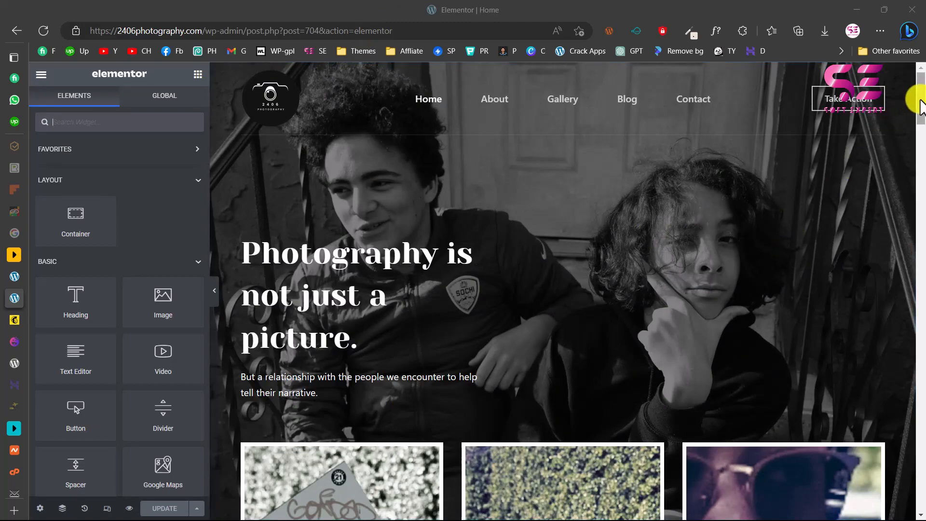
drag(920, 102, 907, 373)
scroll(693, 369, down, 12)
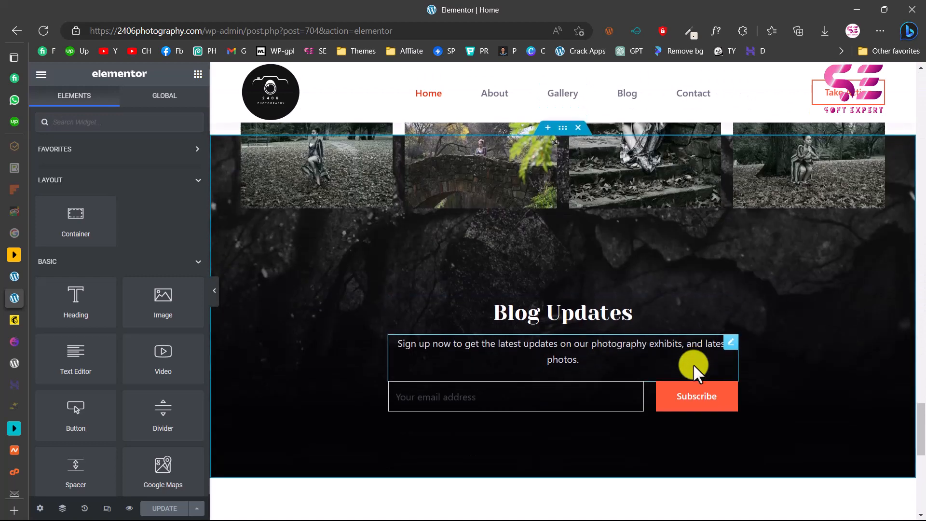
click(682, 387)
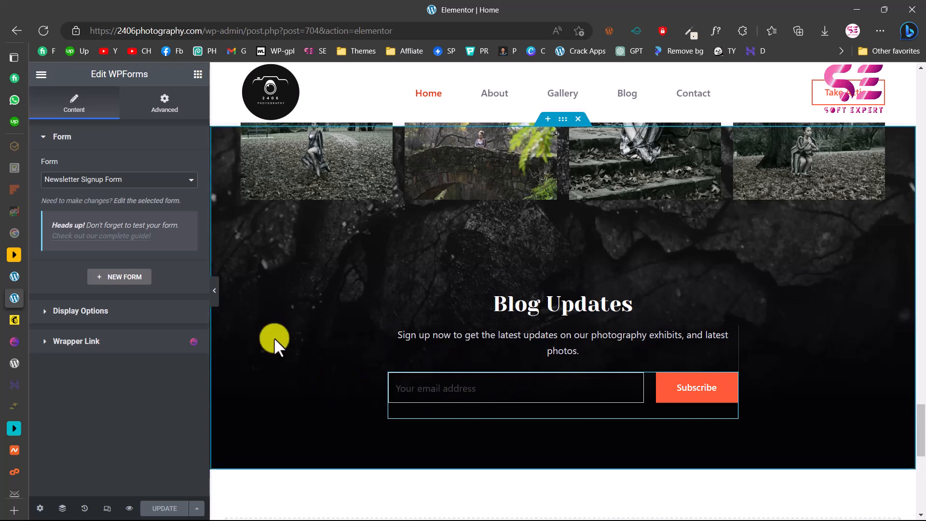
Search the Elementor widgets for "mai" and try to place the MailChimp widget above the Blog Updates signup form.
click(199, 75)
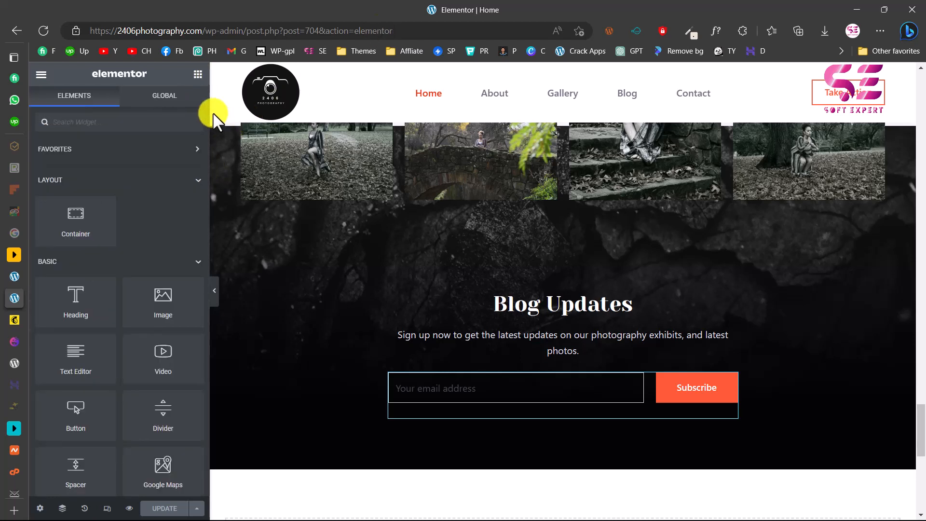
text(mai)
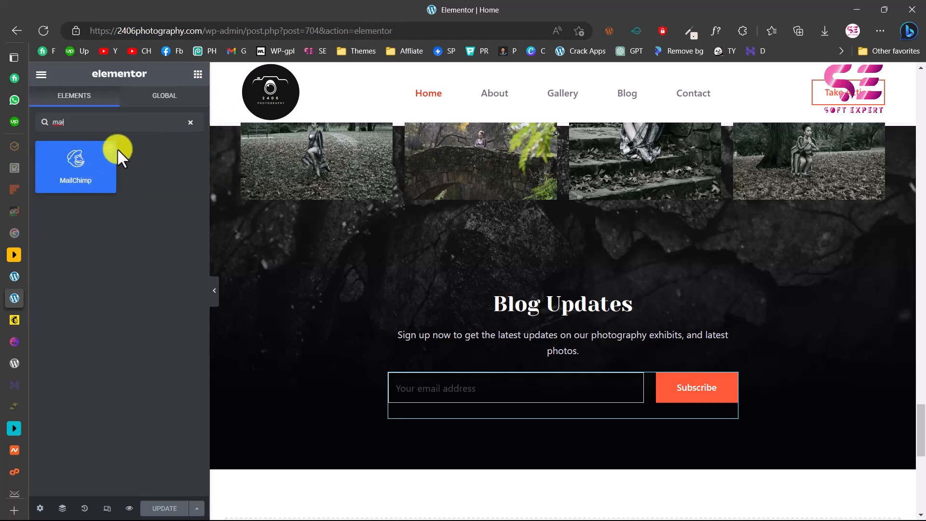
drag(72, 178, 501, 386)
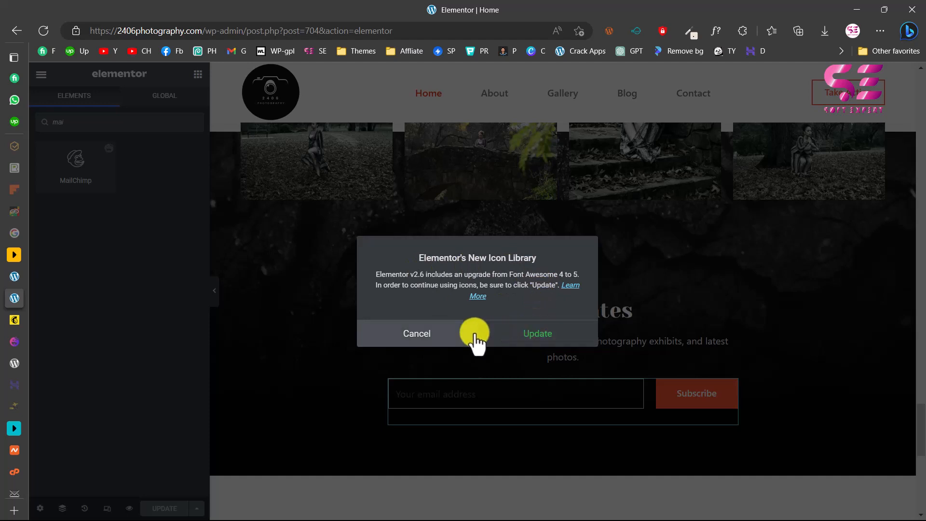
Accept Elementor's icon library update and upgrade the site to Font Awesome 5.
click(534, 333)
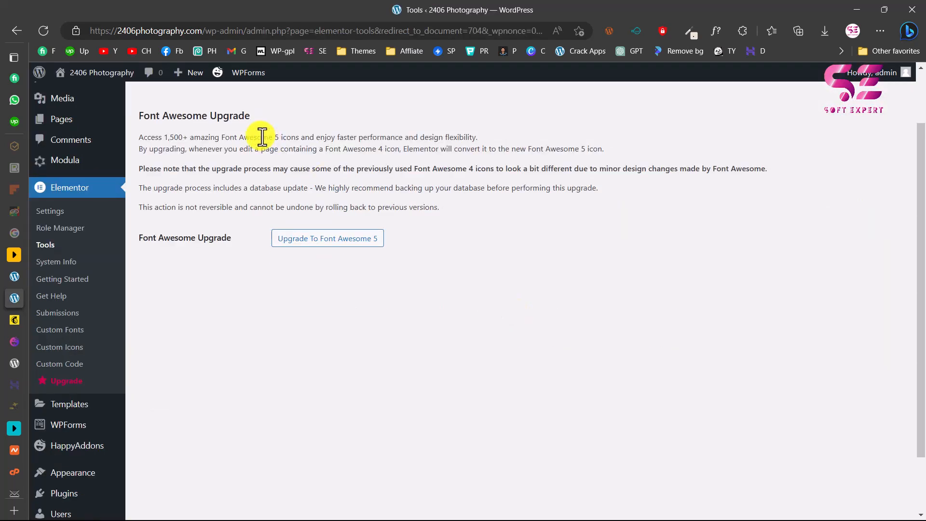
click(336, 241)
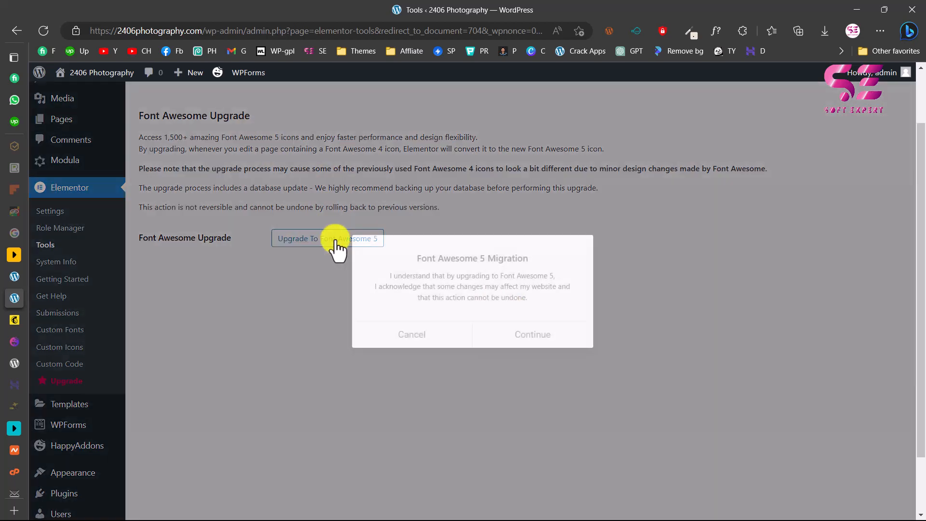
click(528, 335)
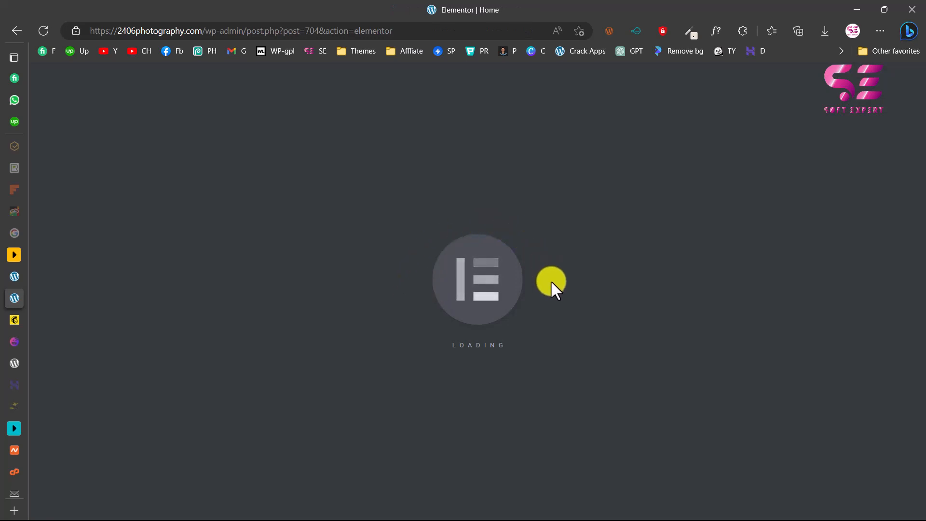
Find the MailChimp widget by searching for "mail" and place it directly above the existing Blog Updates signup form.
drag(922, 90, 922, 390)
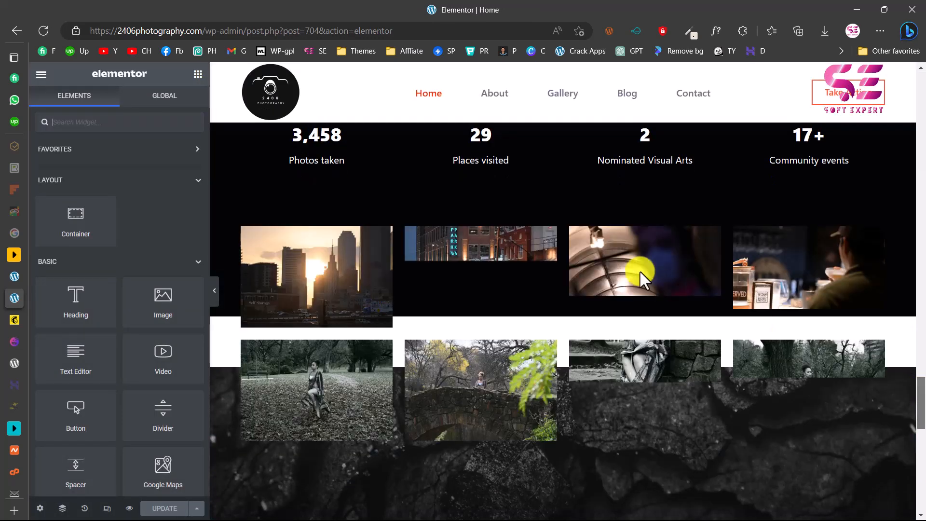
scroll(641, 273, down, 10)
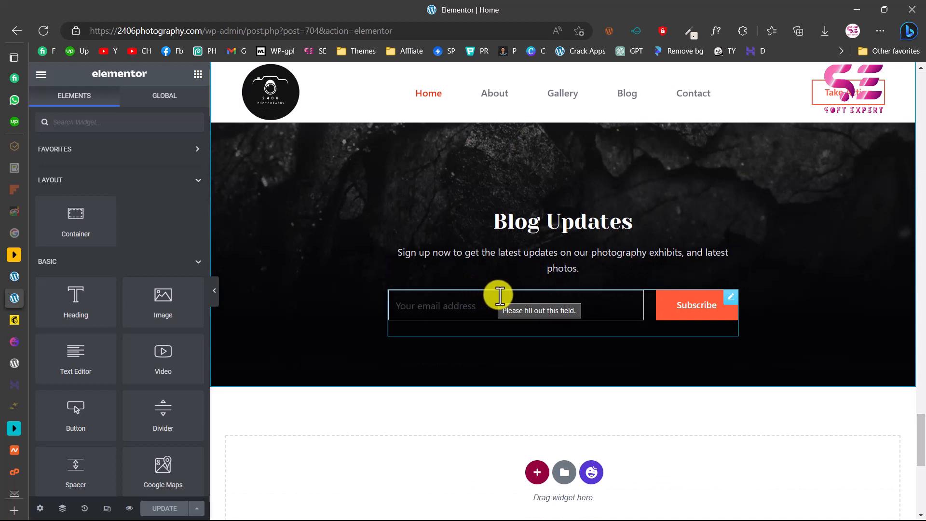
click(128, 121)
text(mail)
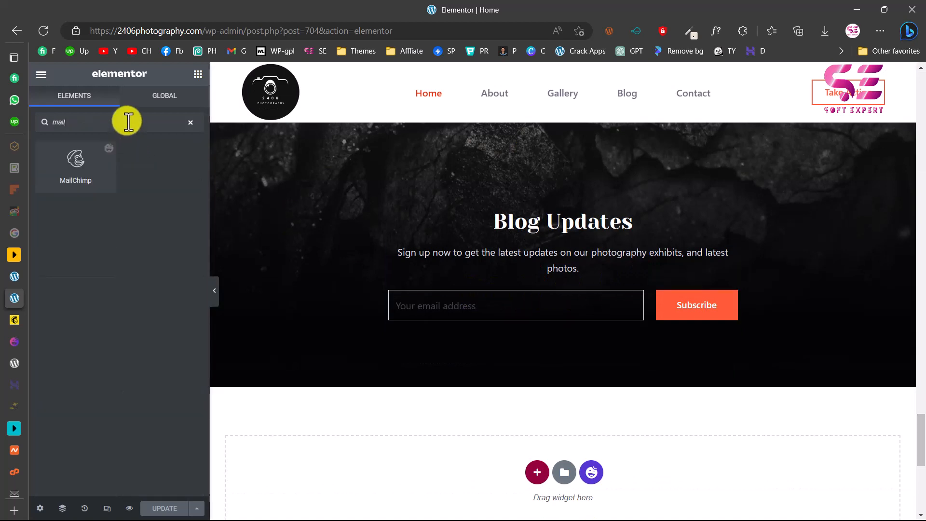
drag(77, 157, 470, 290)
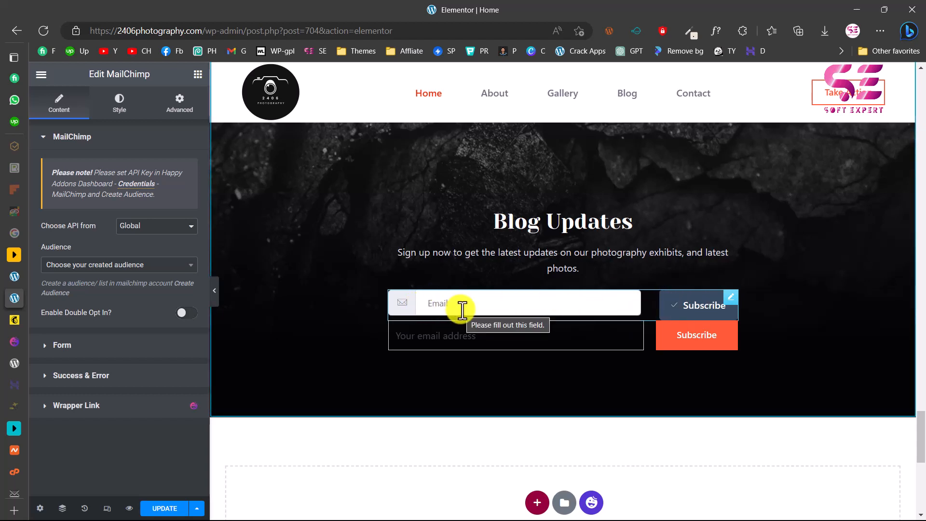
Open the Happy Addons credentials from the MailChimp widget, paste the copied Mailchimp API key into its field, and save the changes.
click(136, 188)
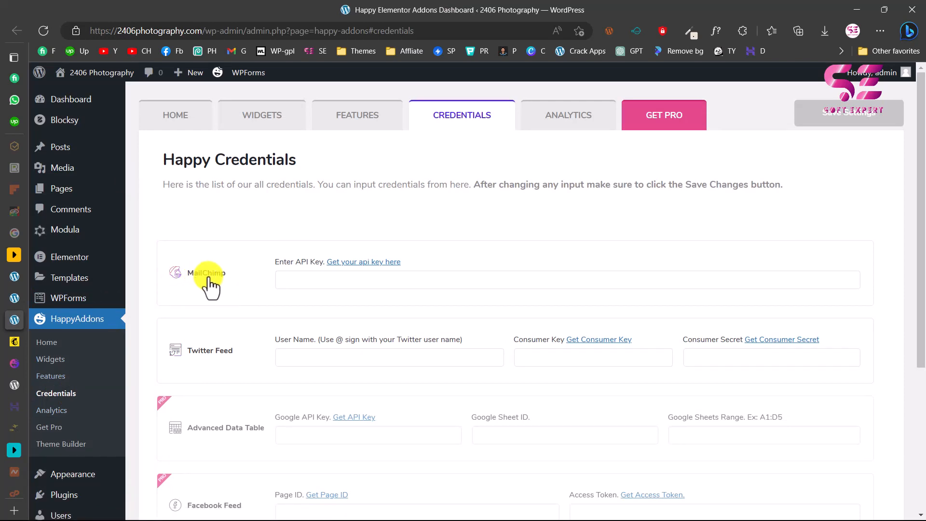
click(294, 280)
right_click(294, 280)
click(328, 144)
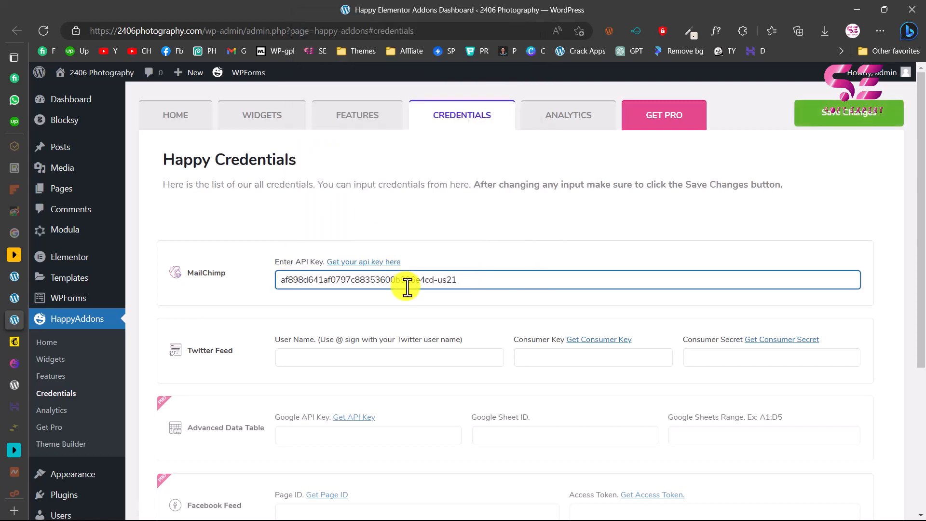
click(856, 124)
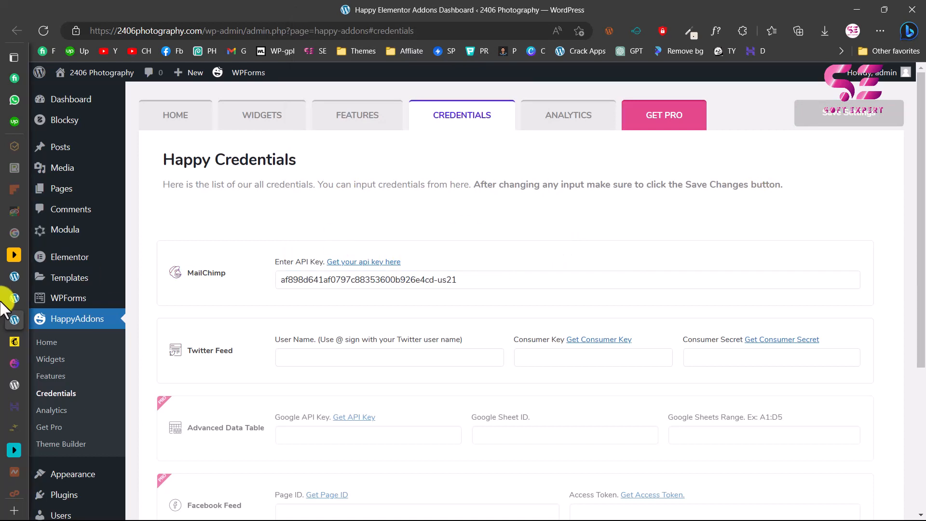
Check the MailChimp widget's API source and audience settings in the Elementor editor, and return to the Happy Addons credentials page.
mouse_move(8, 239)
click(38, 296)
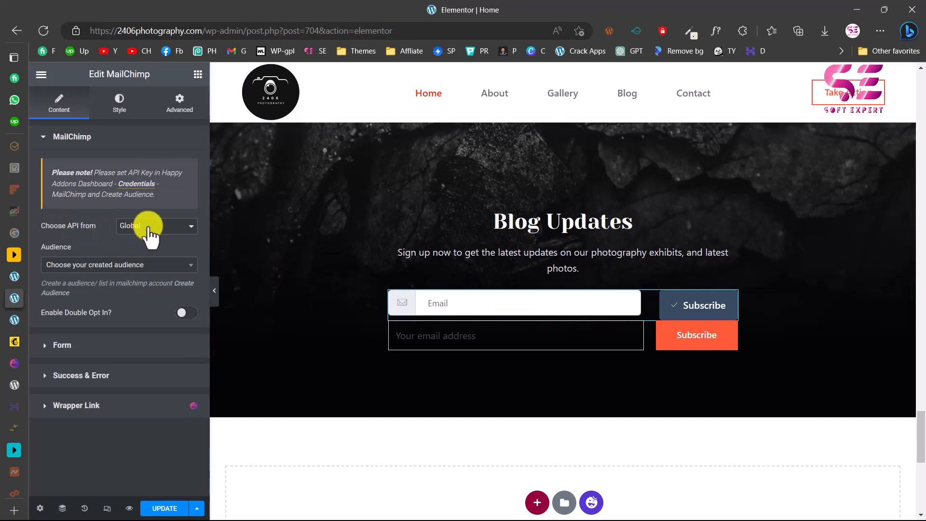
click(15, 318)
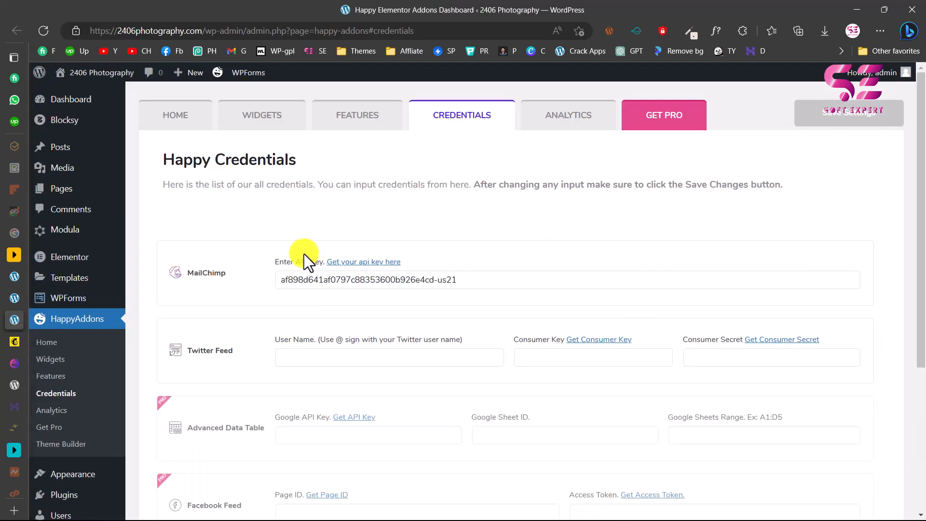
Check the MailChimp widget's API source options and audience list in the Elementor editor.
click(14, 298)
click(157, 227)
click(106, 226)
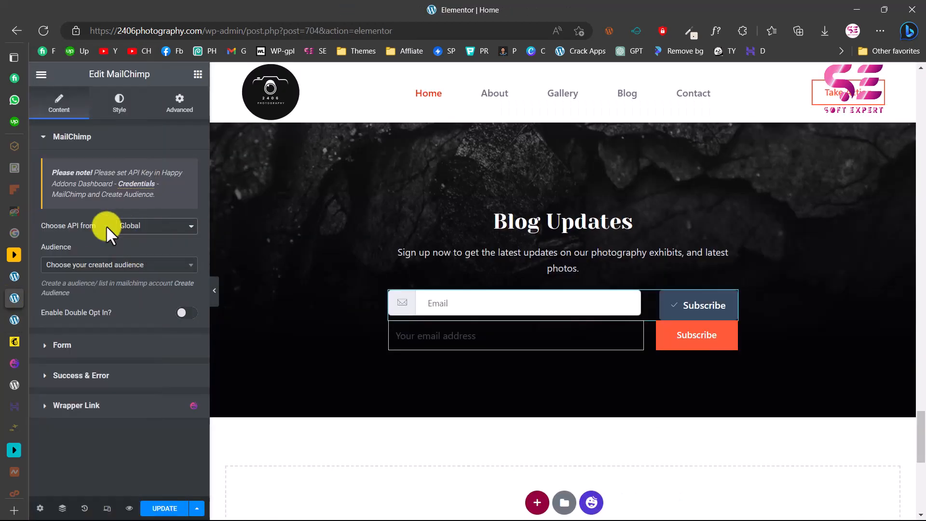
click(155, 226)
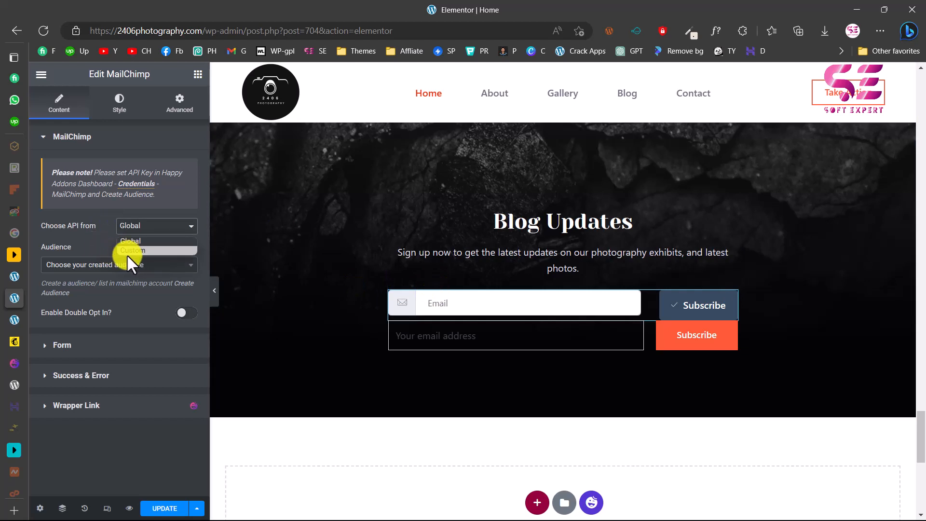
click(94, 253)
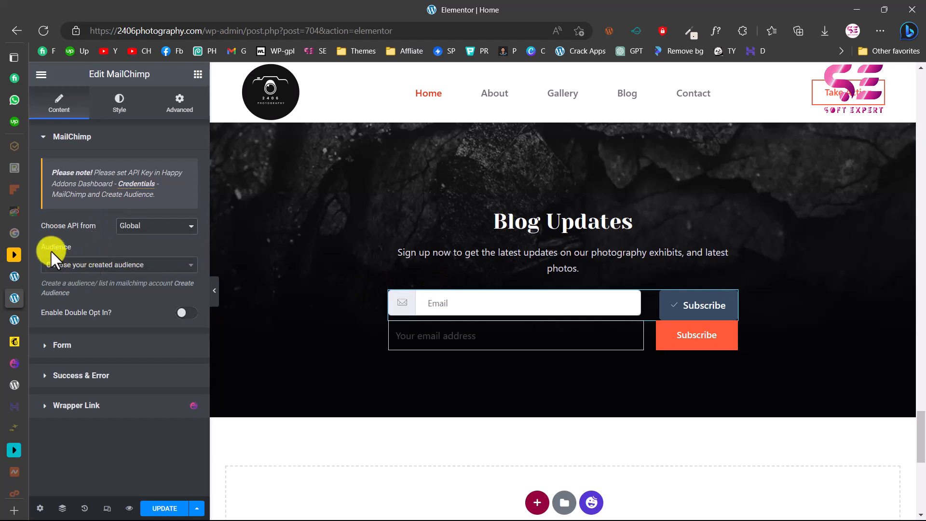
click(155, 265)
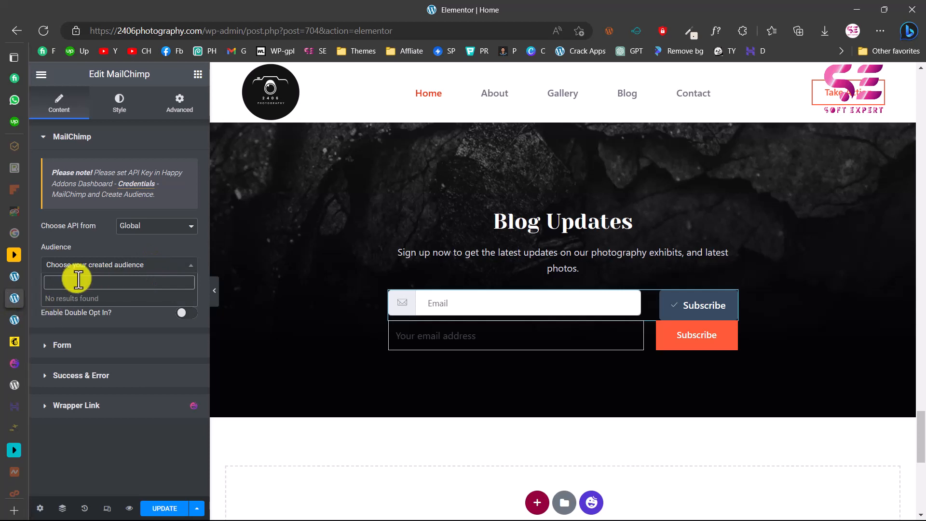
click(115, 245)
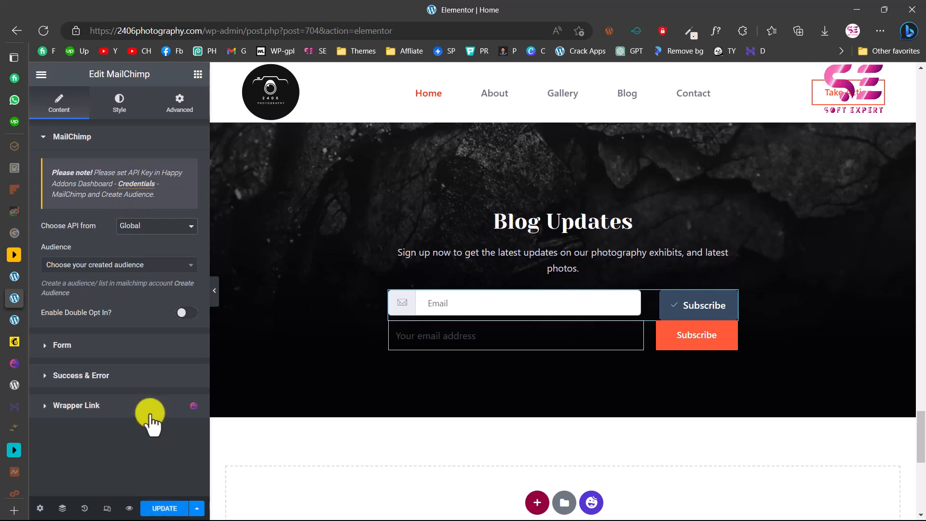
Save the page and reload the editor, and set the MailChimp widget's audience to 2406 Photography.
click(159, 509)
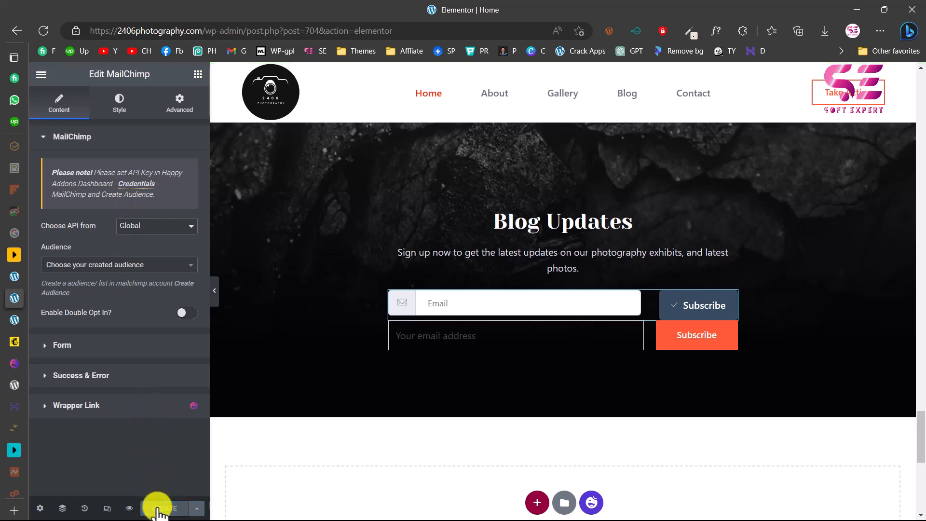
click(48, 28)
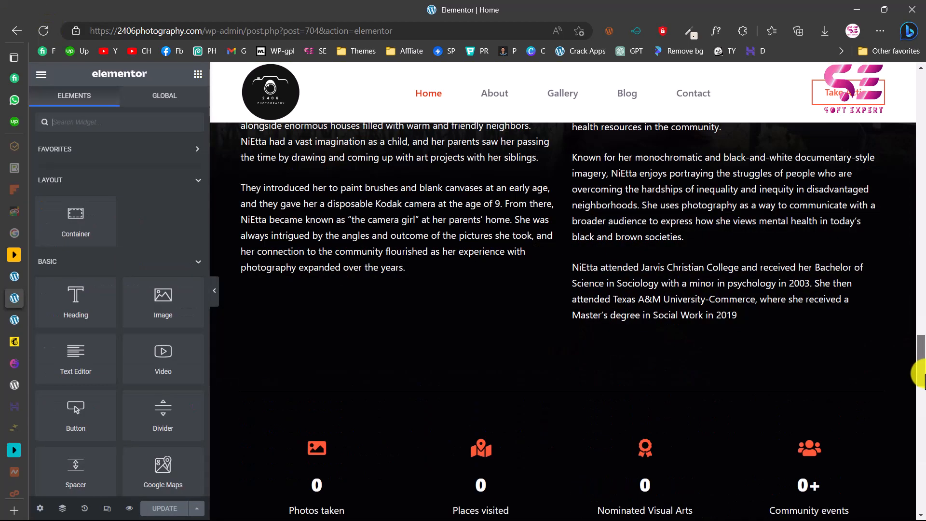
drag(922, 372, 922, 434)
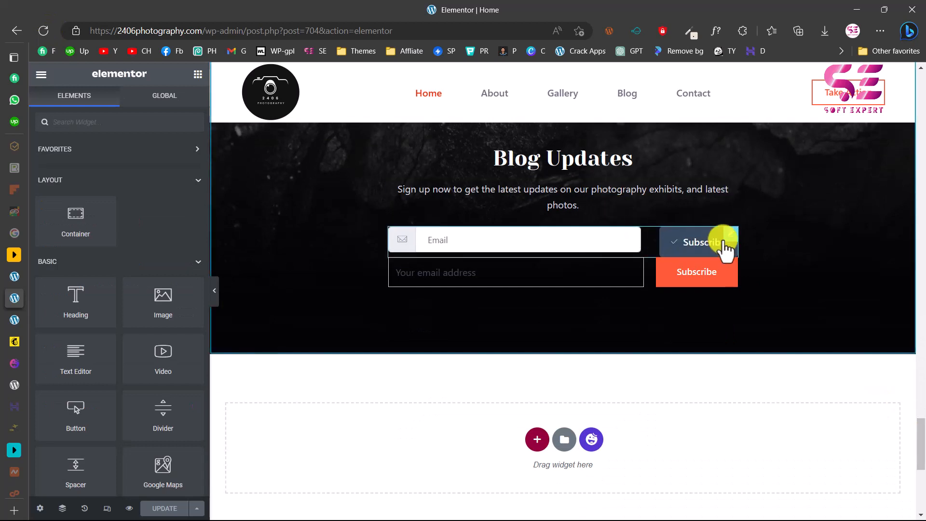
click(730, 239)
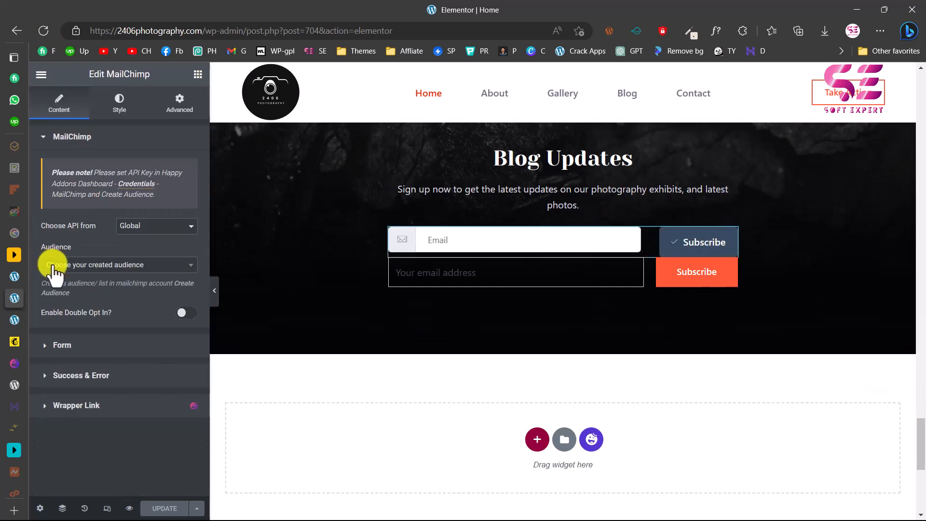
click(127, 265)
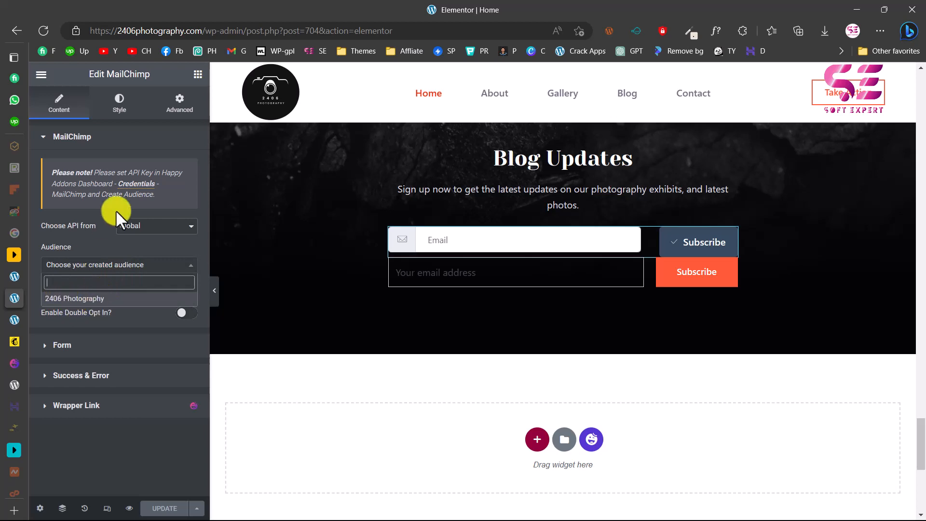
click(89, 299)
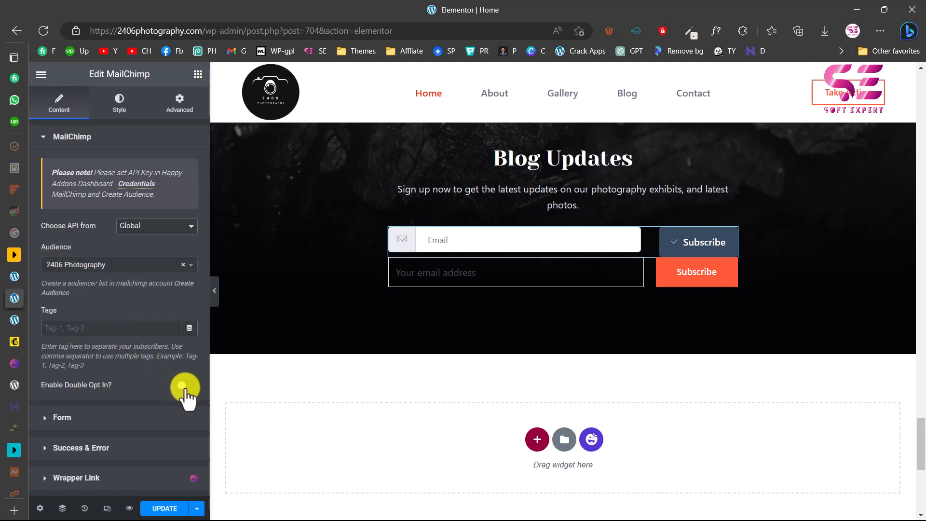
Try the Vertical form alignment in the MailChimp widget's form settings, and return it to Horizontal.
click(85, 424)
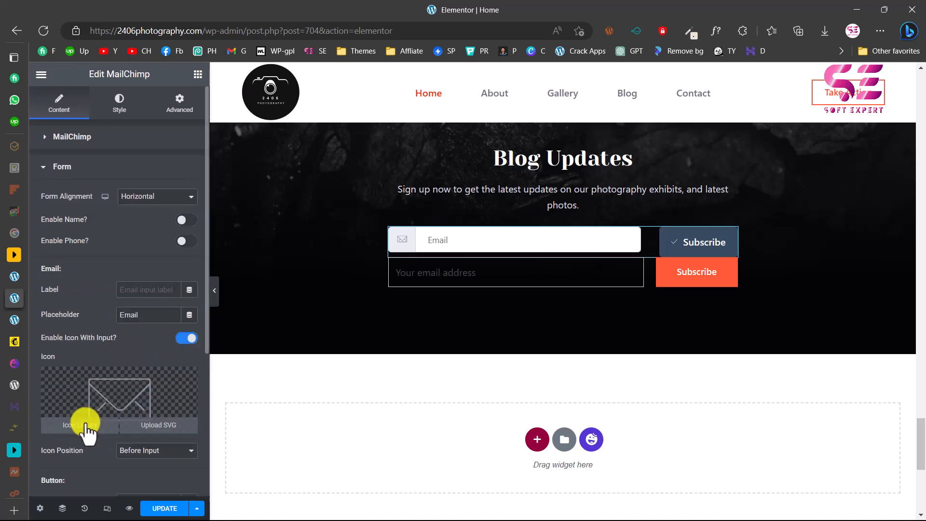
click(151, 196)
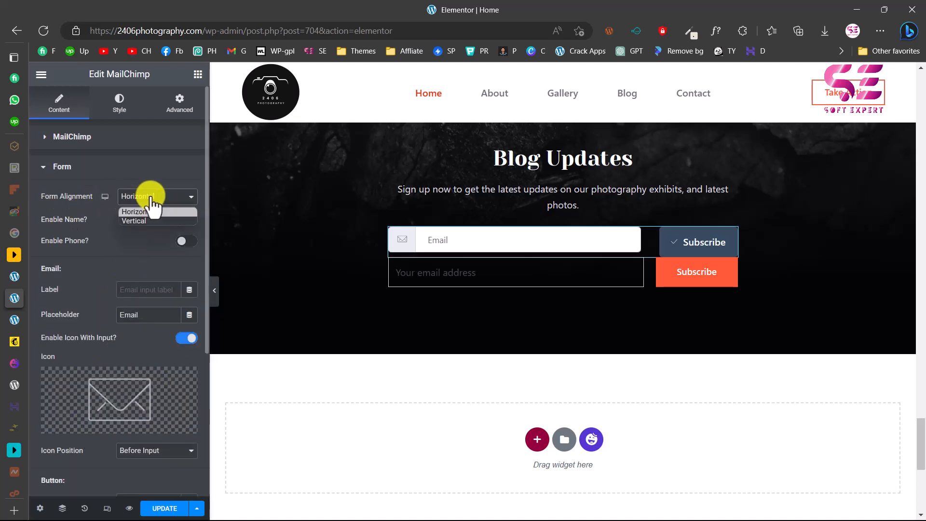
click(147, 219)
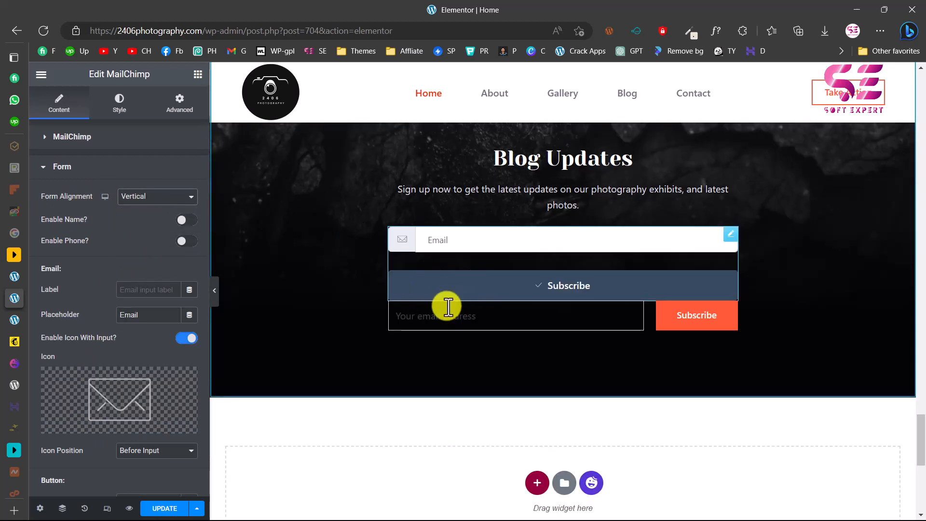
click(152, 196)
click(151, 211)
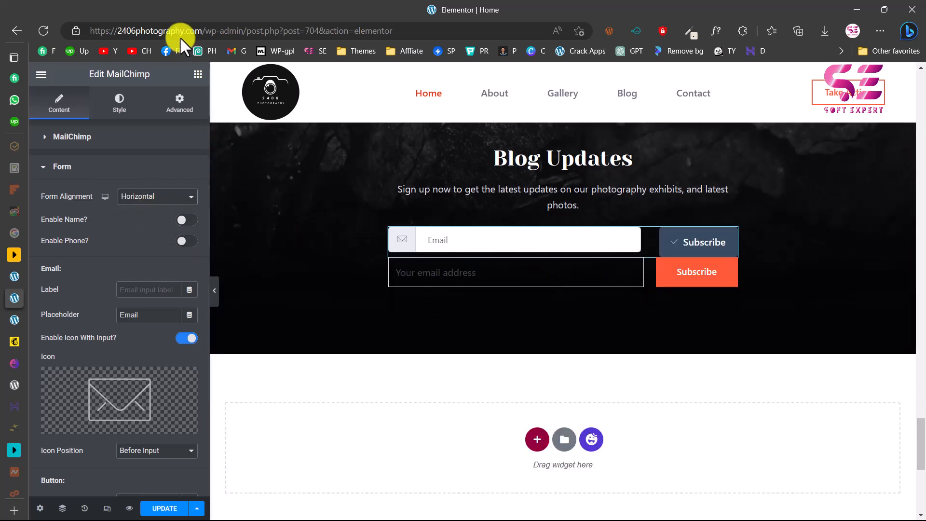
Insert a Spacer between the MailChimp widget and the old signup form, with about 178 px of space.
click(198, 75)
drag(54, 471, 423, 267)
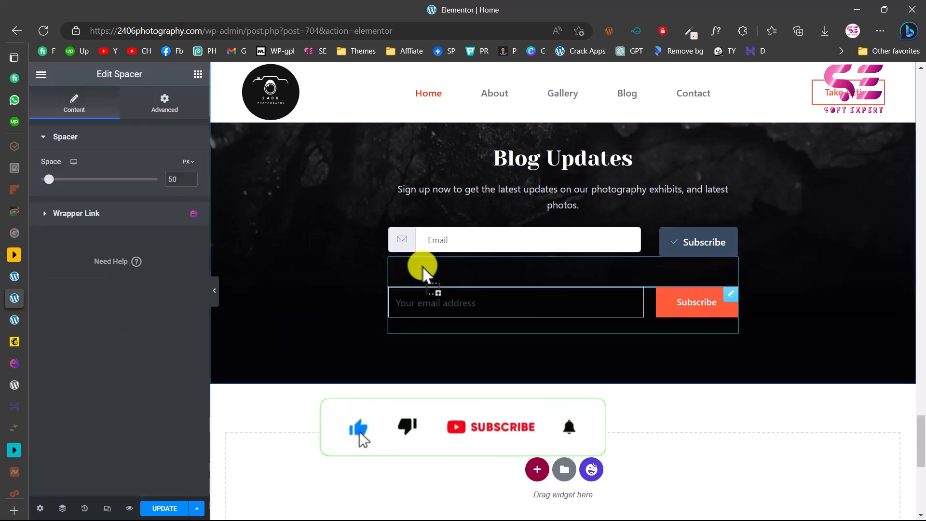
drag(51, 181, 76, 179)
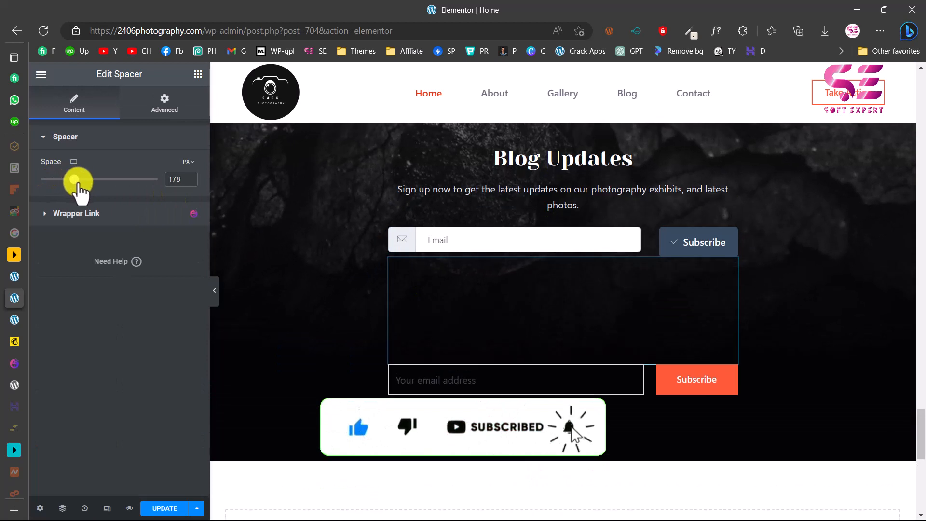
Try the name fields and the phone field in the MailChimp form, turning each option back off.
click(730, 238)
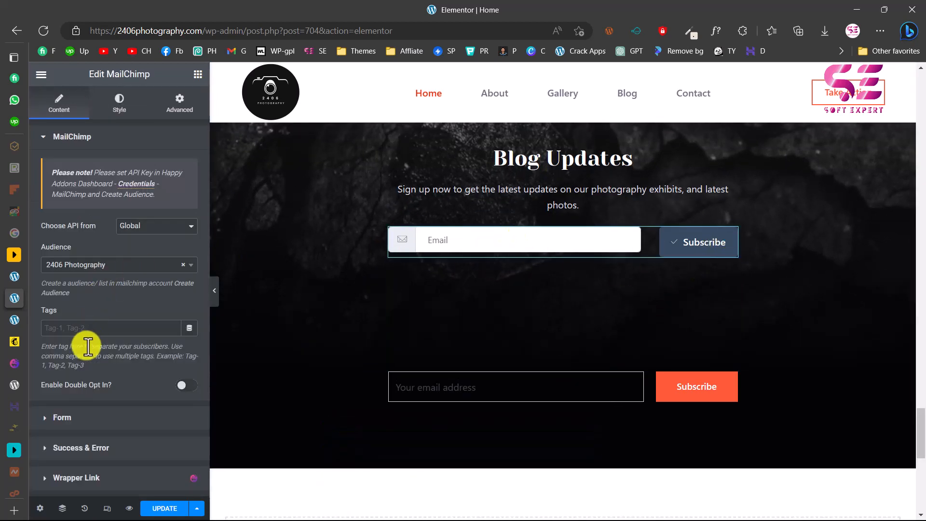
click(57, 415)
click(185, 220)
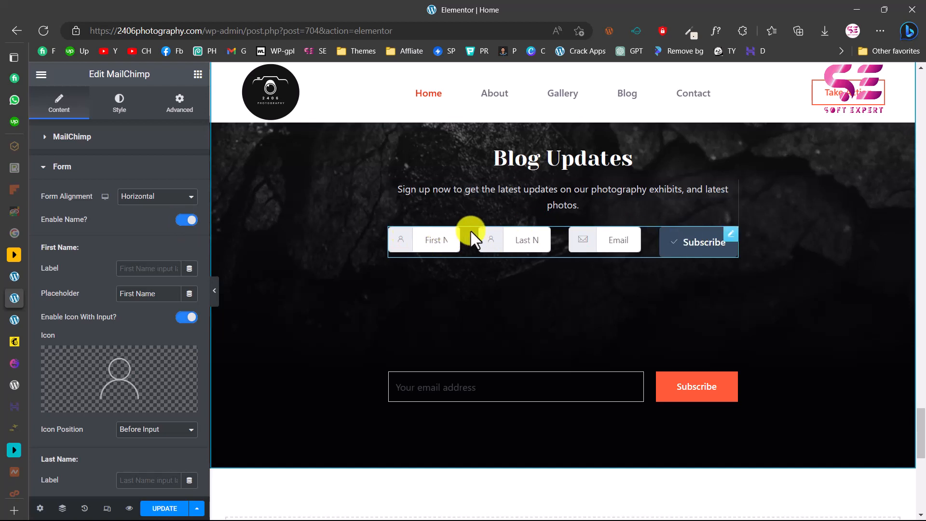
click(182, 221)
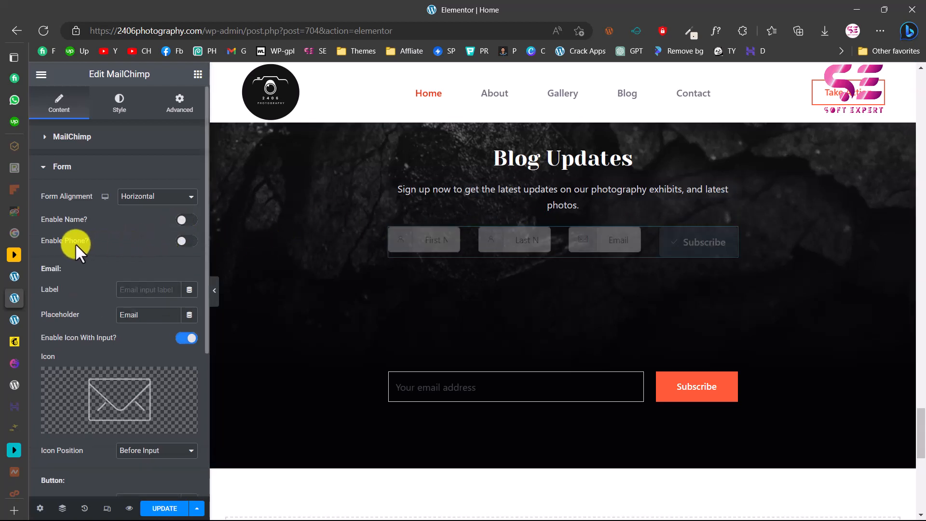
click(190, 242)
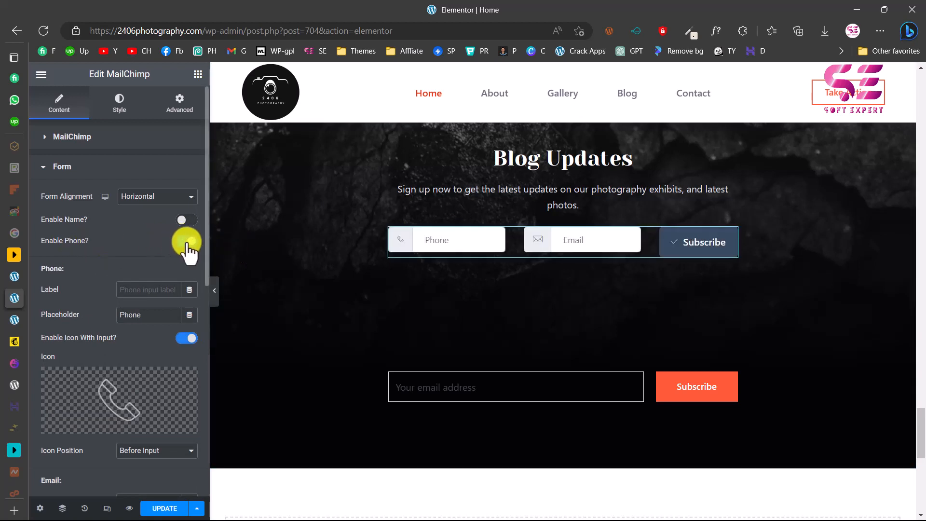
click(189, 241)
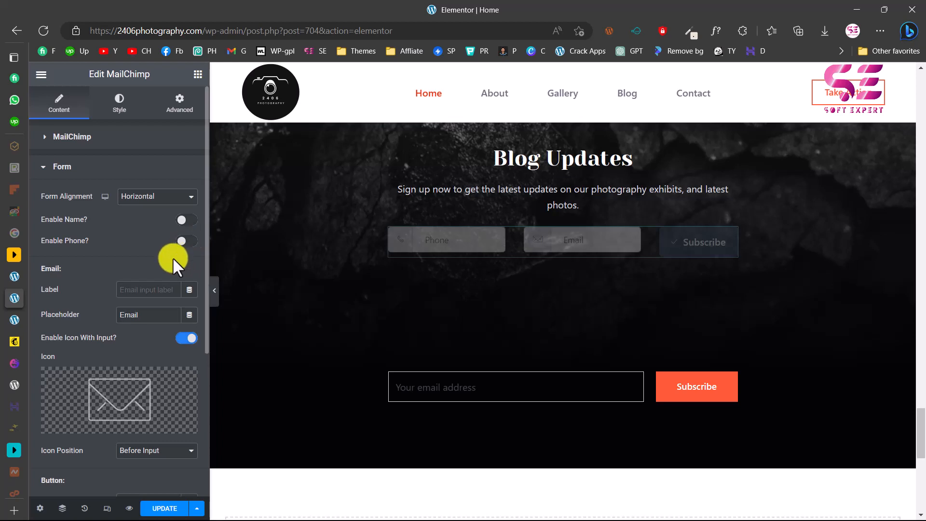
Try "Email" as the label of the MailChimp form's email field, and clear the label again.
scroll(87, 270, down, 1)
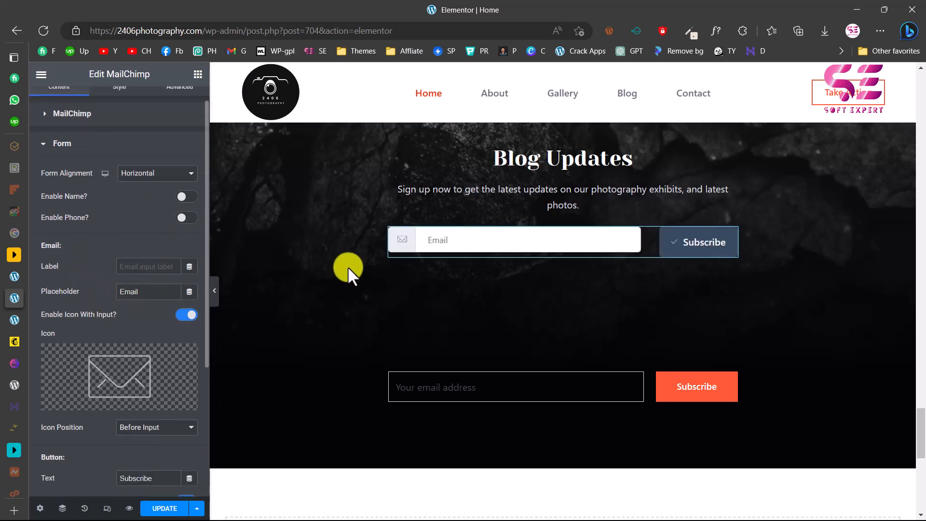
click(160, 269)
text(mai)
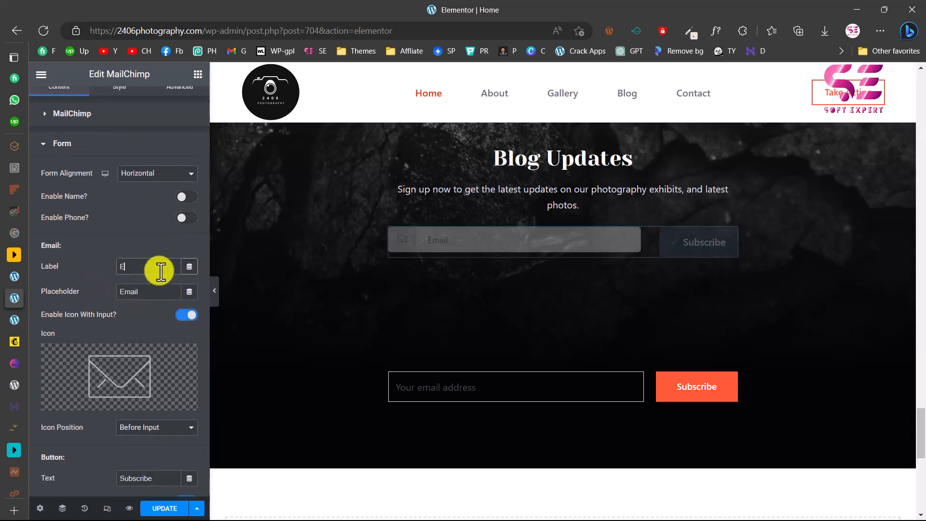
text(l)
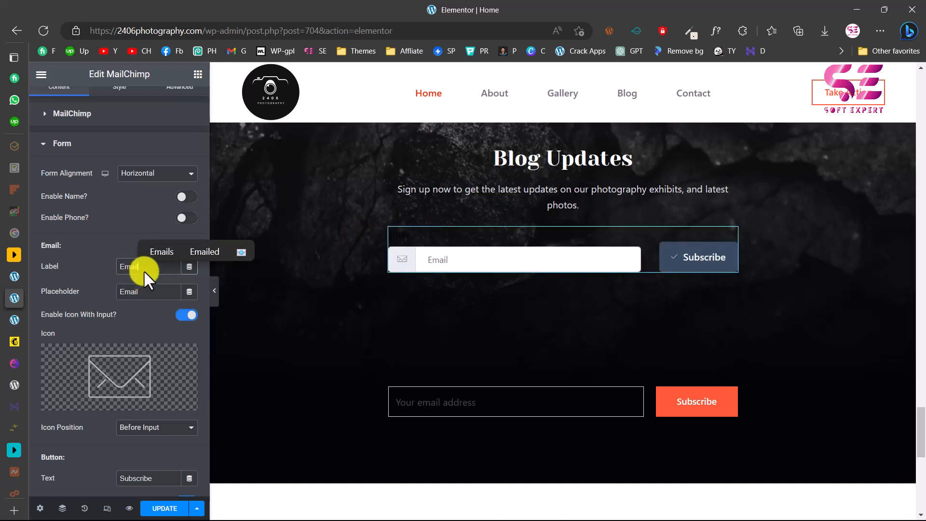
key(BackSpace)
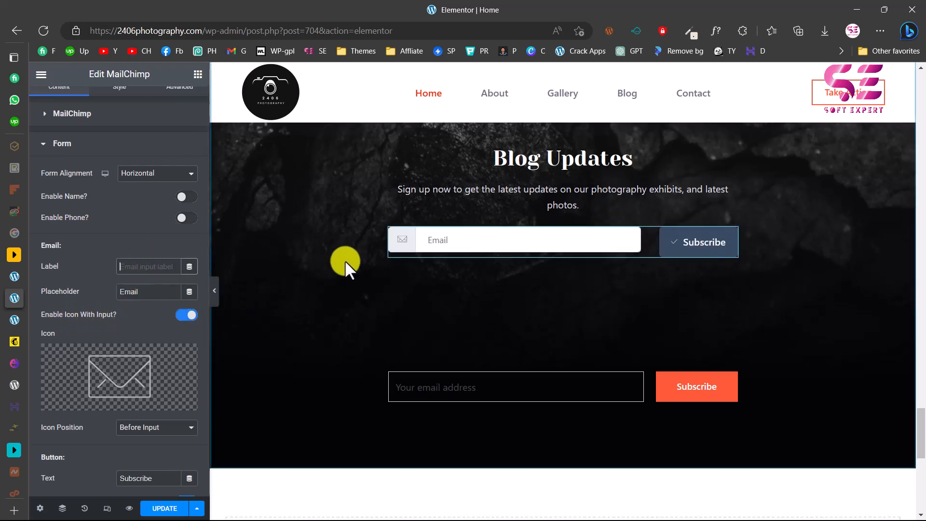
click(444, 243)
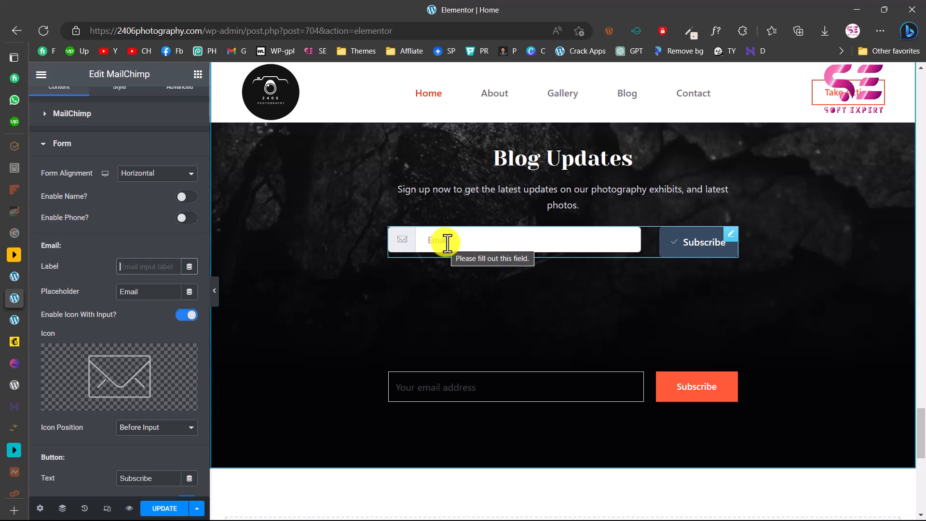
Disable the icons on the MailChimp form's email input and Subscribe button.
click(186, 316)
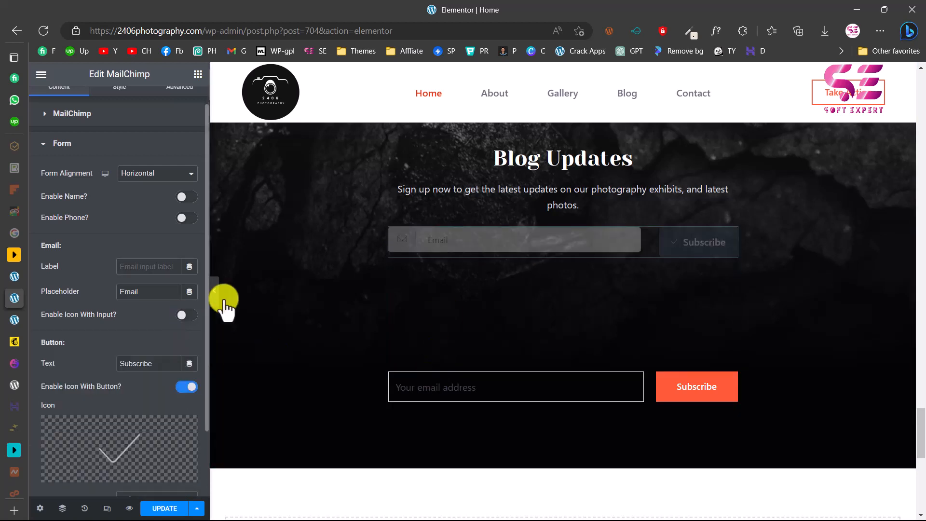
scroll(133, 359, down, 1)
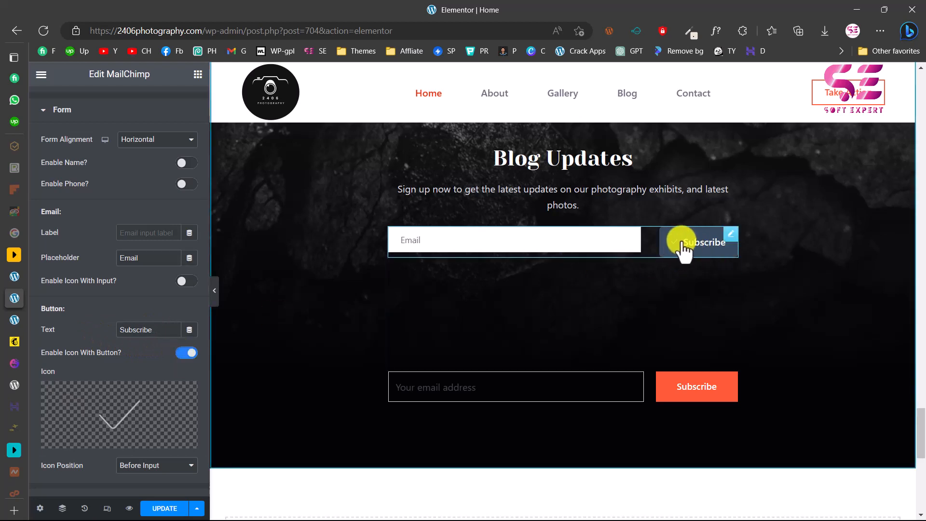
click(191, 356)
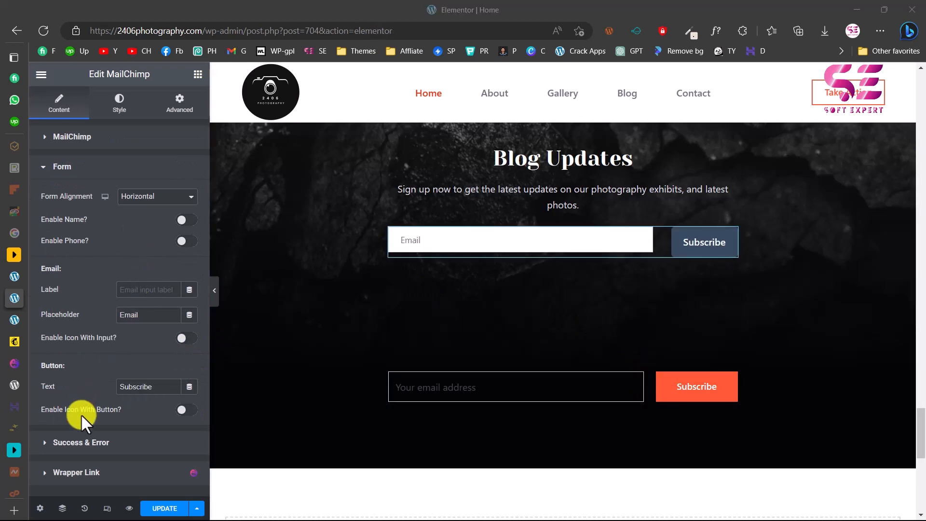
Review the MailChimp widget's success message text and preview the success and error messages in the editor, turning both previews back off.
click(76, 443)
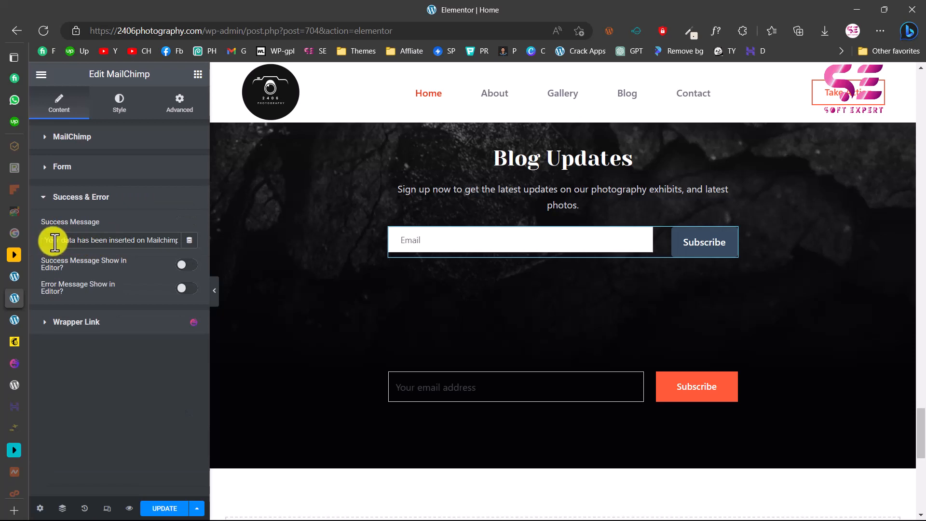
click(123, 238)
drag(181, 239, 39, 243)
click(89, 265)
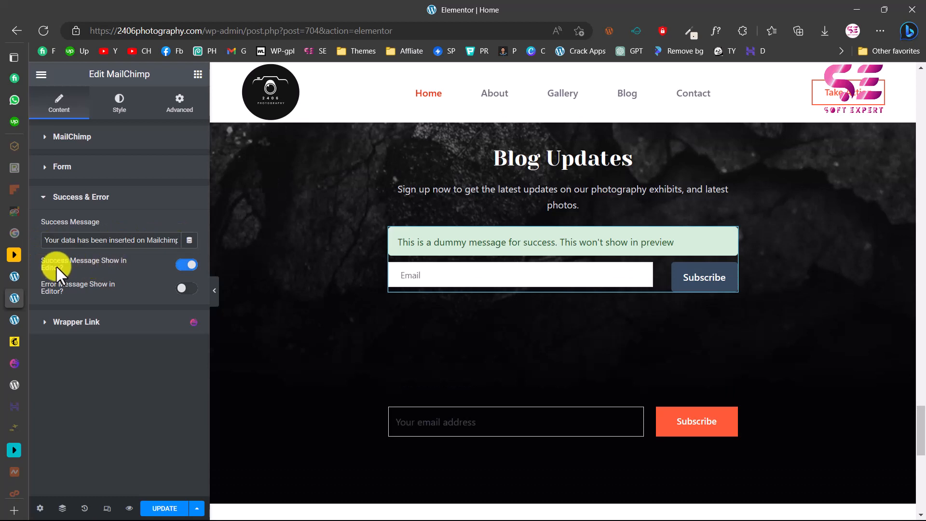
click(80, 285)
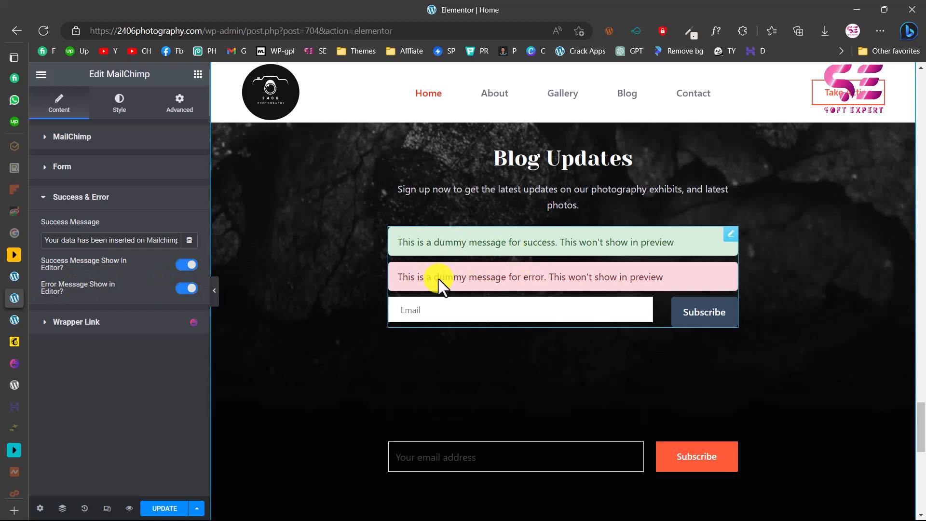
click(186, 264)
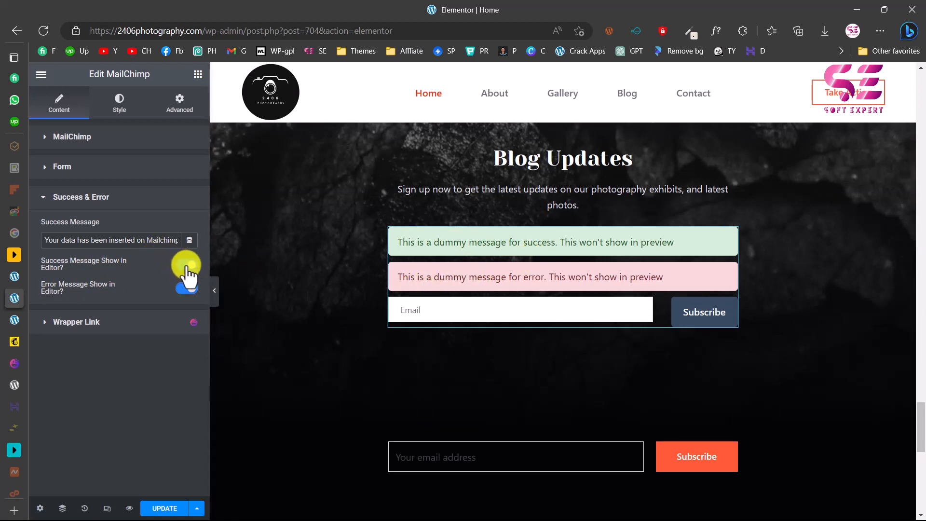
click(186, 287)
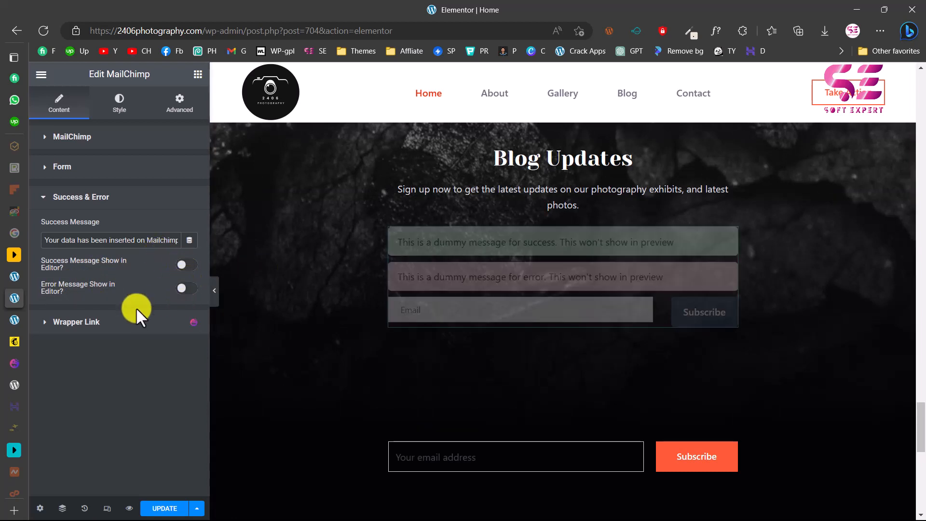
Give the MailChimp form's email input a classic background with the fully transparent colour #B7474700.
click(99, 323)
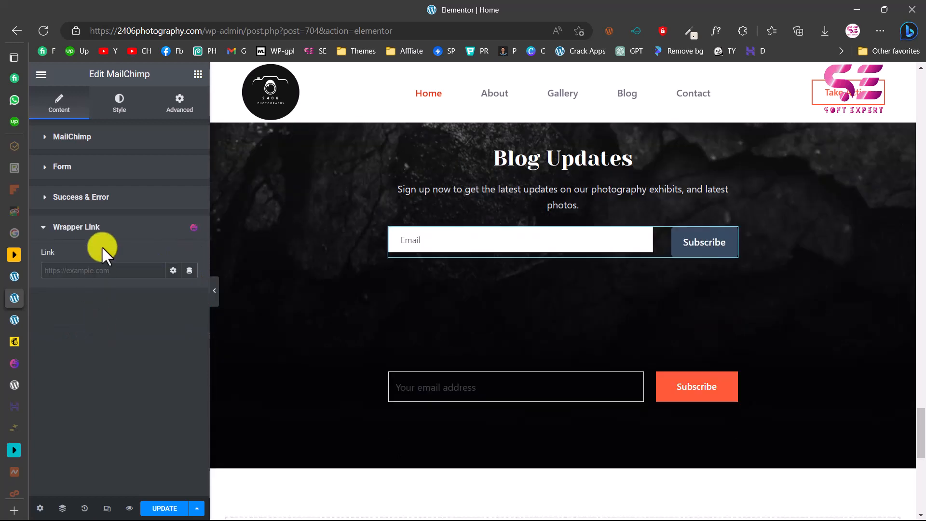
click(113, 116)
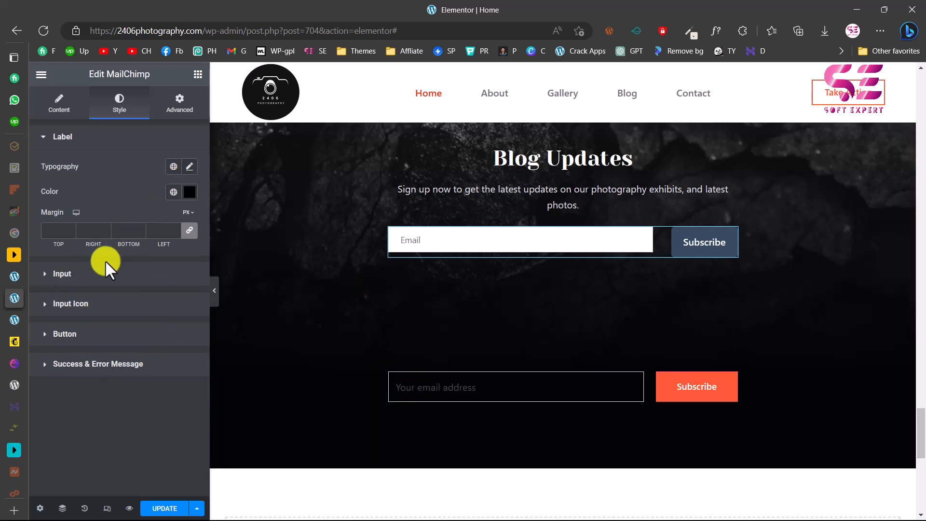
click(140, 273)
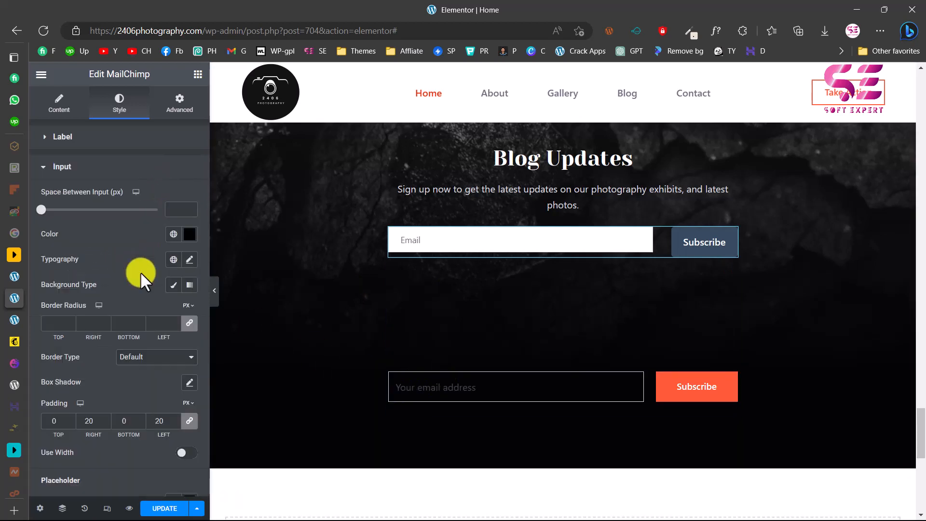
click(173, 285)
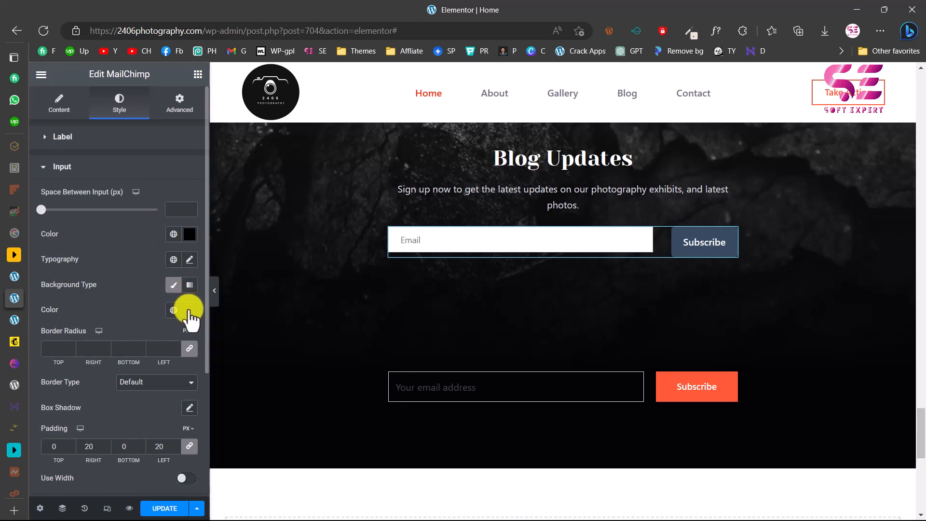
click(189, 309)
click(136, 382)
click(177, 478)
drag(179, 480, 51, 479)
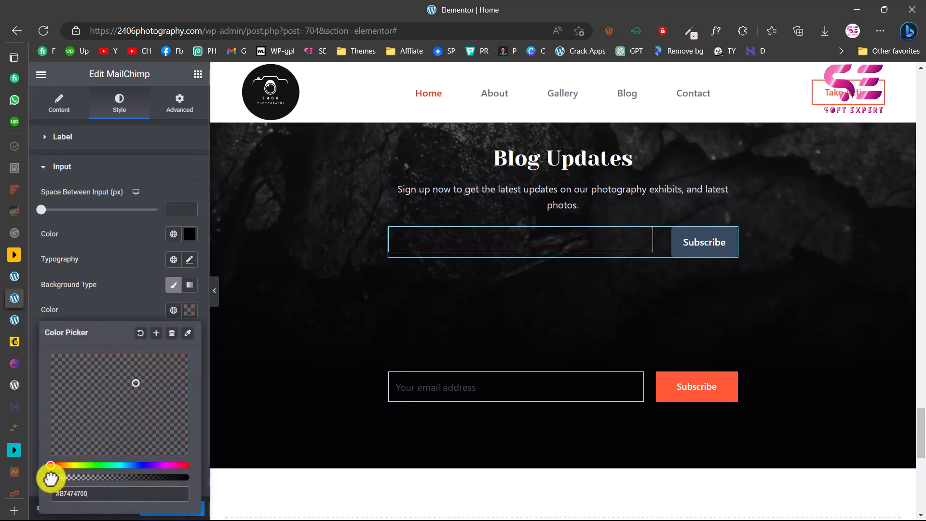
click(147, 303)
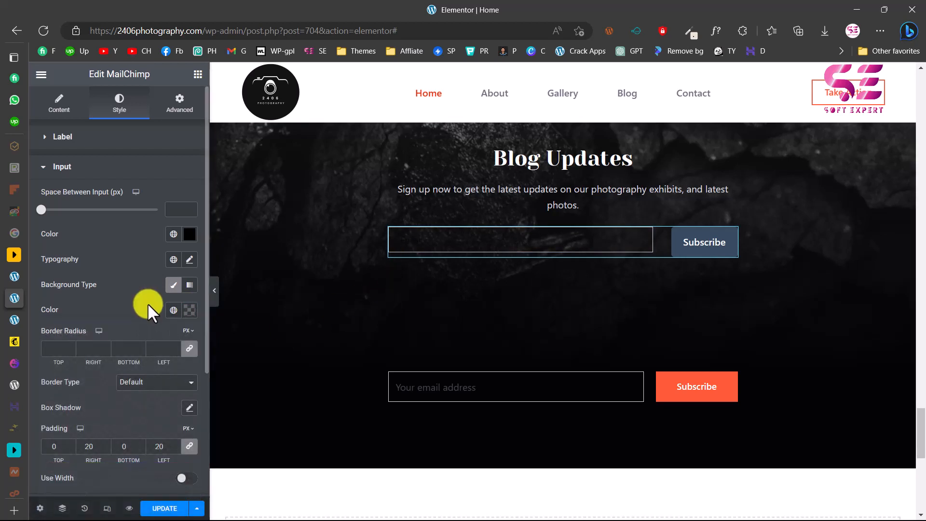
Set the text colour of the MailChimp form's email input to a very light grey.
click(189, 235)
click(61, 301)
drag(61, 300, 53, 289)
Try a 10 px border radius on all corners of the email input, and clear it again.
scroll(146, 379, down, 1)
scroll(145, 378, up, 1)
scroll(146, 379, down, 1)
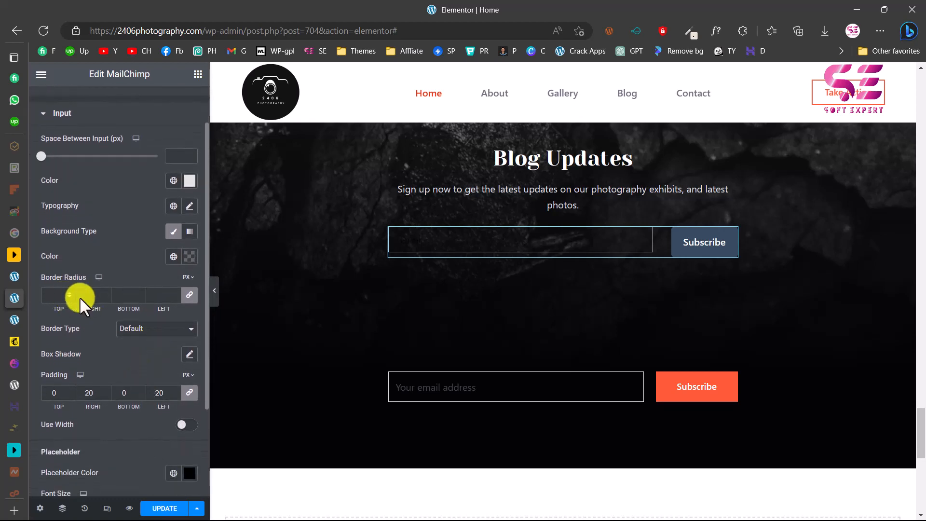
click(159, 295)
text(10)
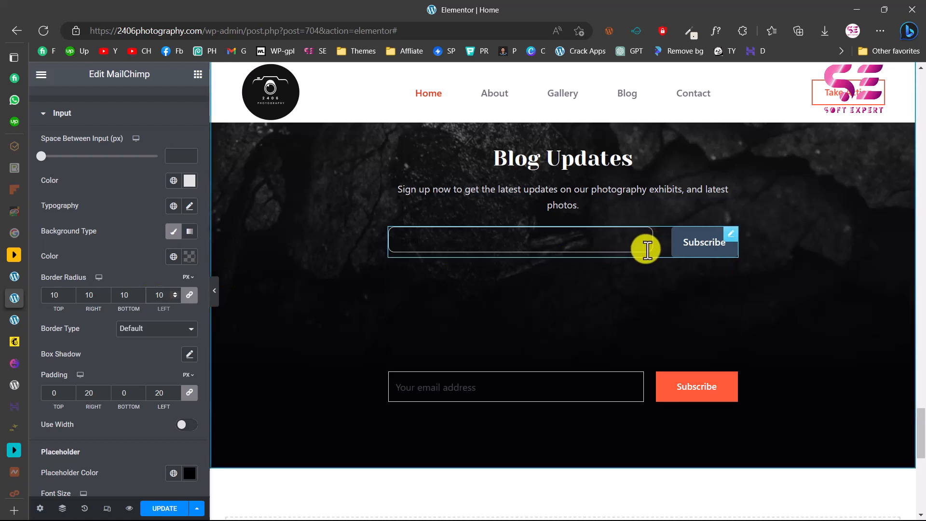
key(BackSpace)
key(BackSpace)
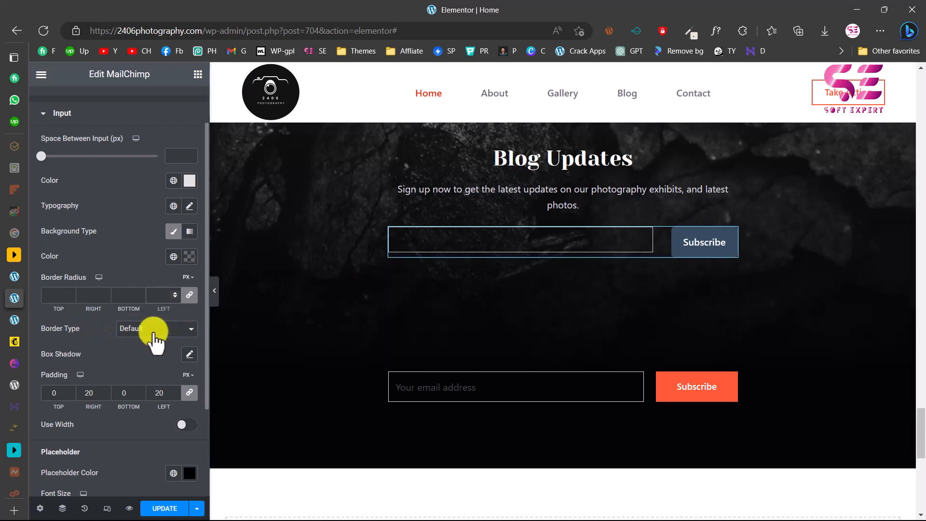
Set the email input's placeholder colour to a semi-transparent light grey.
scroll(160, 360, down, 3)
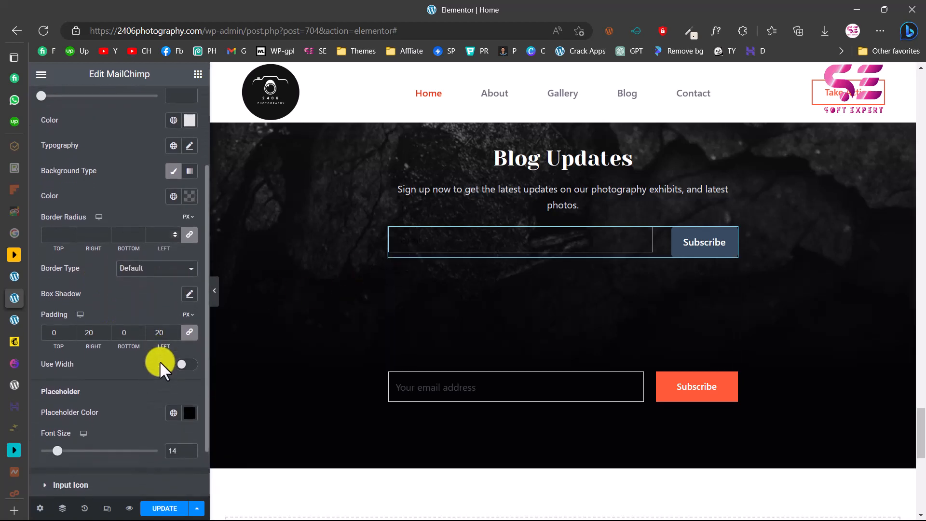
scroll(187, 319, down, 1)
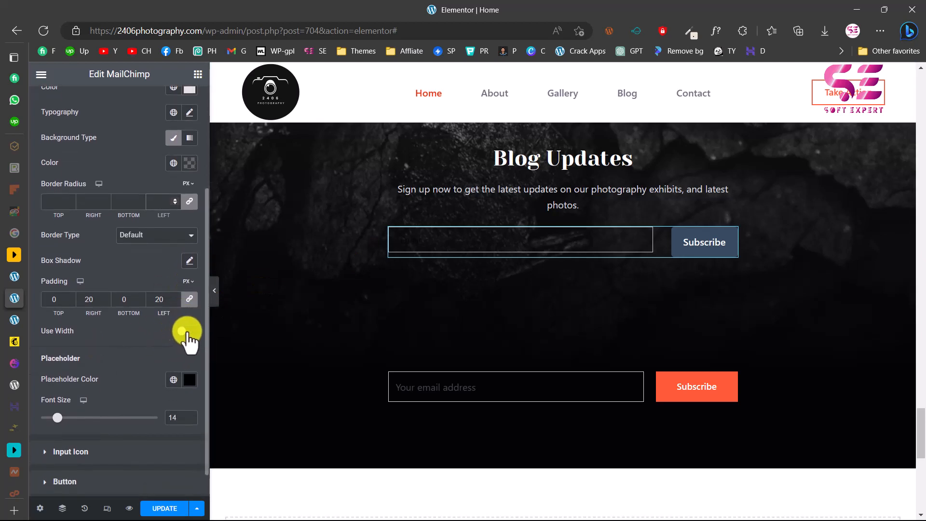
scroll(188, 333, down, 1)
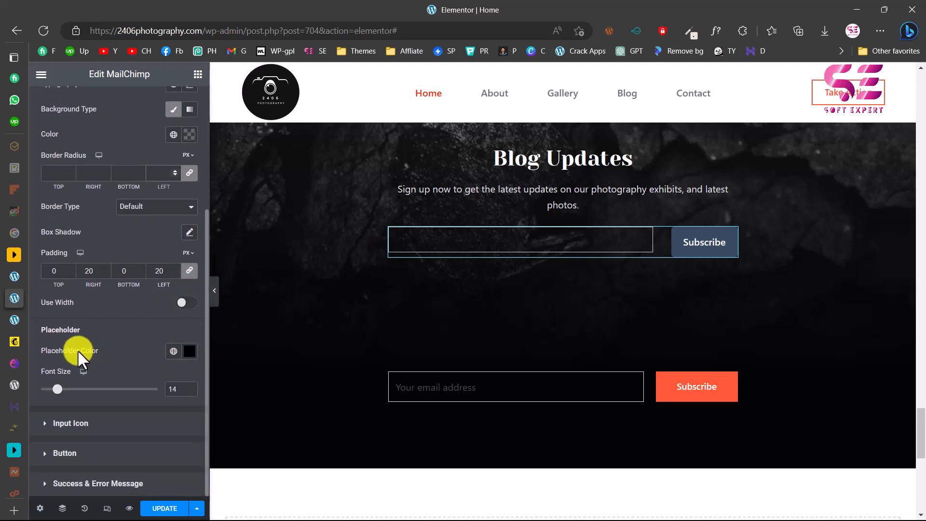
click(189, 351)
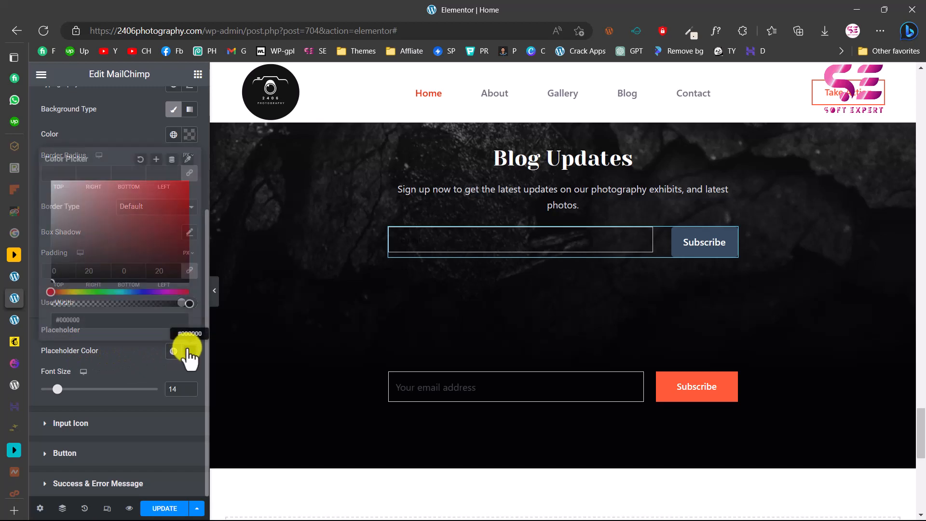
drag(56, 201, 45, 189)
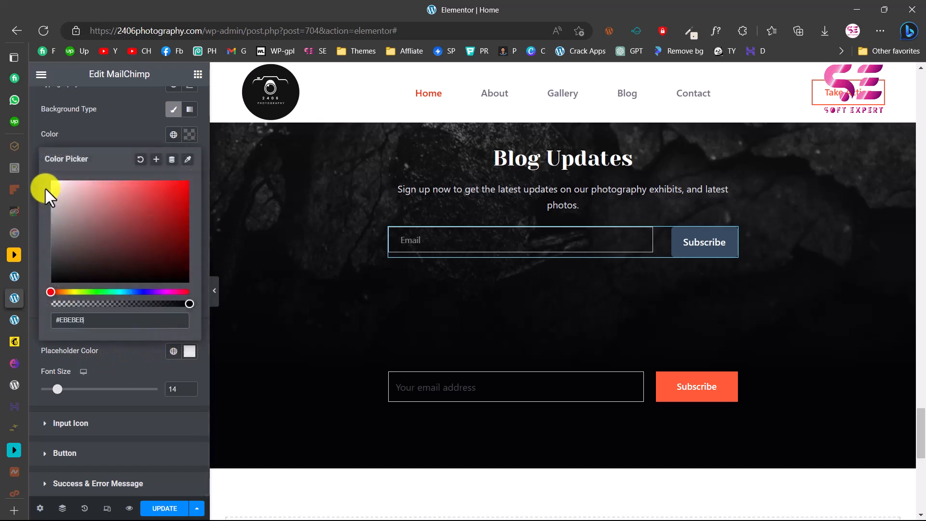
click(123, 366)
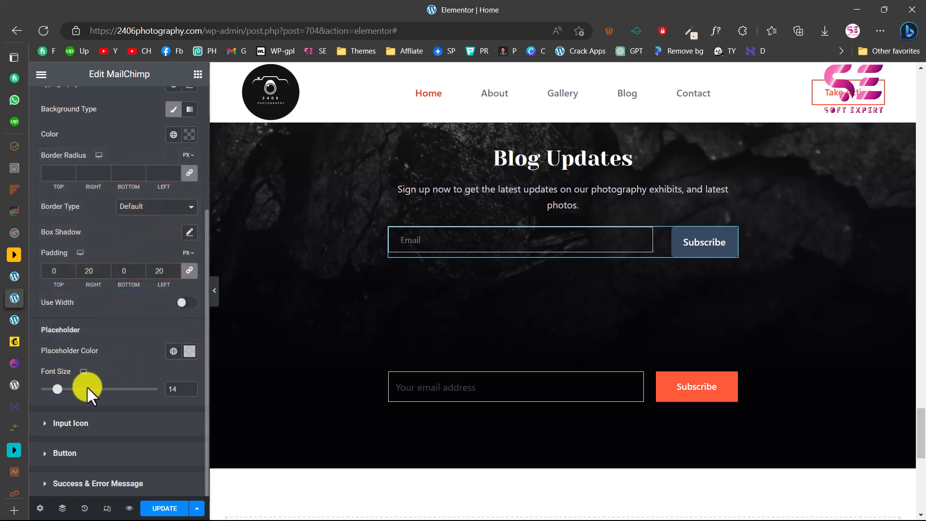
Try a placeholder font size of 25 for the email input, and set it back to 14.
click(190, 386)
click(189, 386)
click(189, 386)
click(190, 386)
click(190, 386)
click(190, 386)
click(190, 386)
click(189, 386)
click(189, 386)
click(189, 386)
click(190, 386)
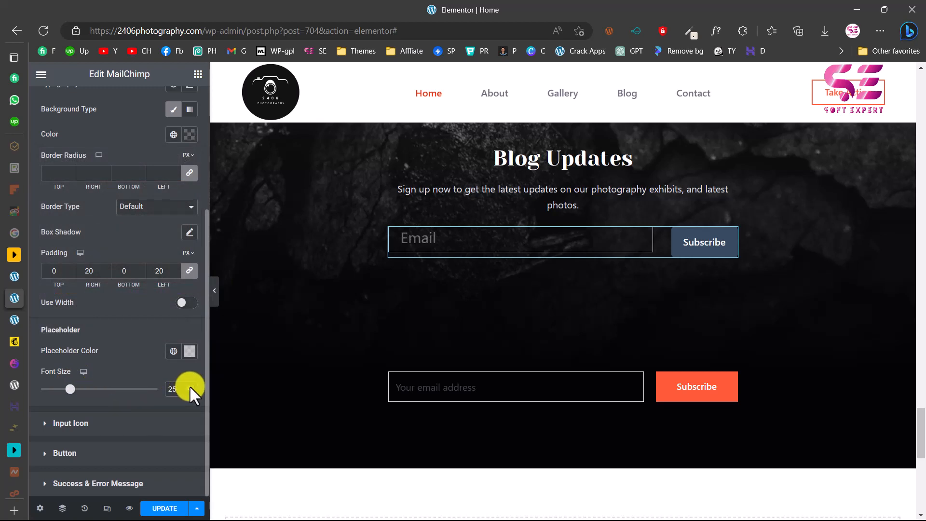
drag(180, 389, 166, 389)
text(14)
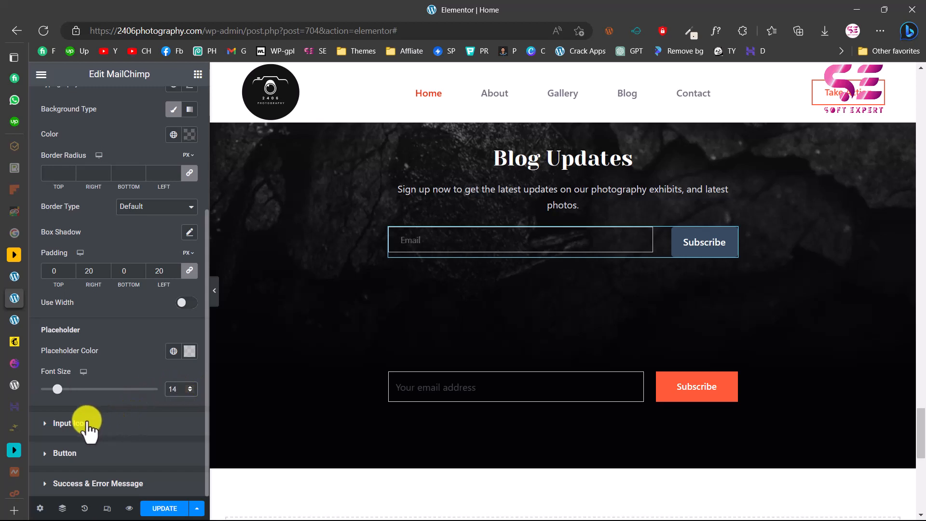
Give the form's Subscribe button a classic background using the global colour Theme Color Palette 1.
click(70, 423)
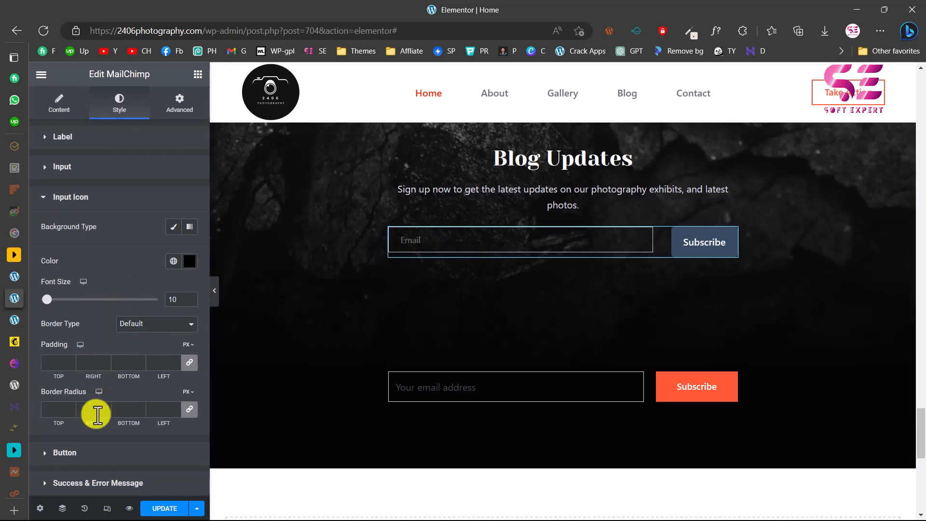
click(76, 454)
scroll(161, 388, down, 5)
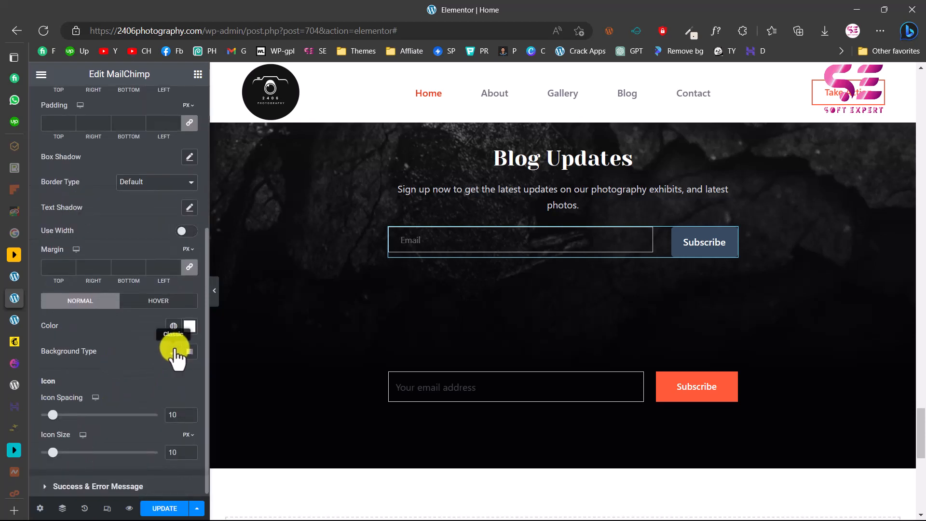
click(175, 352)
click(174, 377)
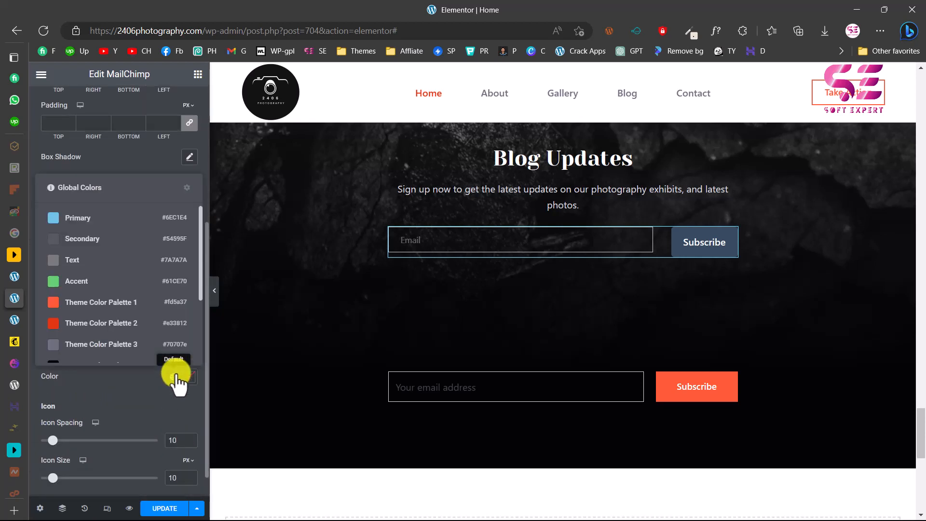
click(121, 304)
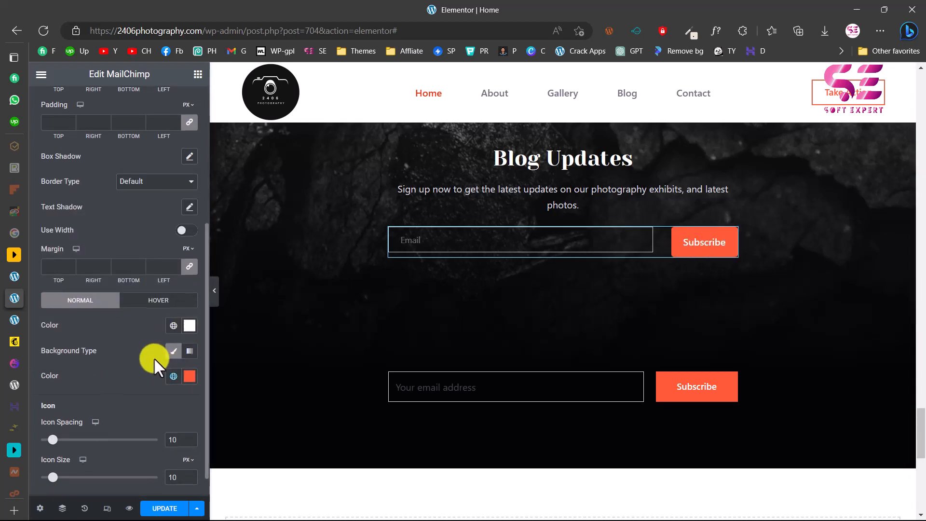
Review the style options for the MailChimp form's success and error messages.
scroll(155, 357, down, 2)
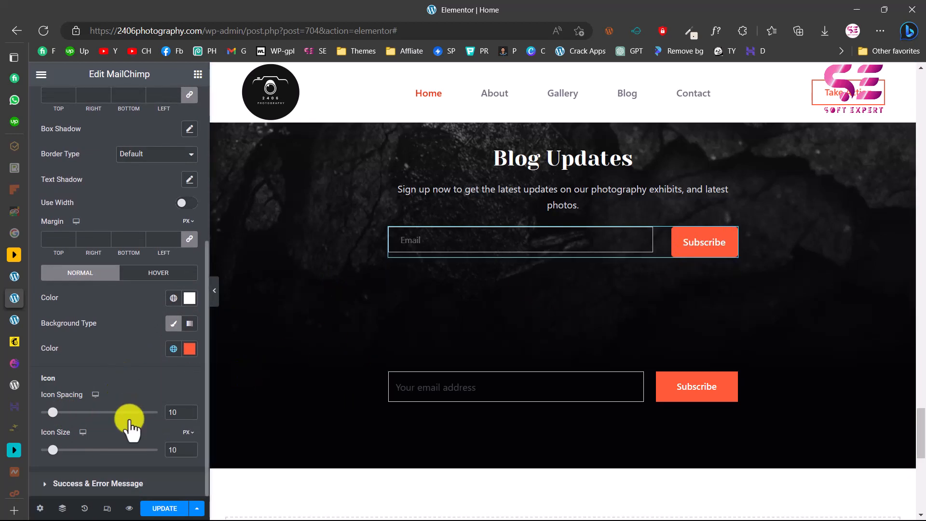
click(88, 482)
scroll(129, 352, down, 3)
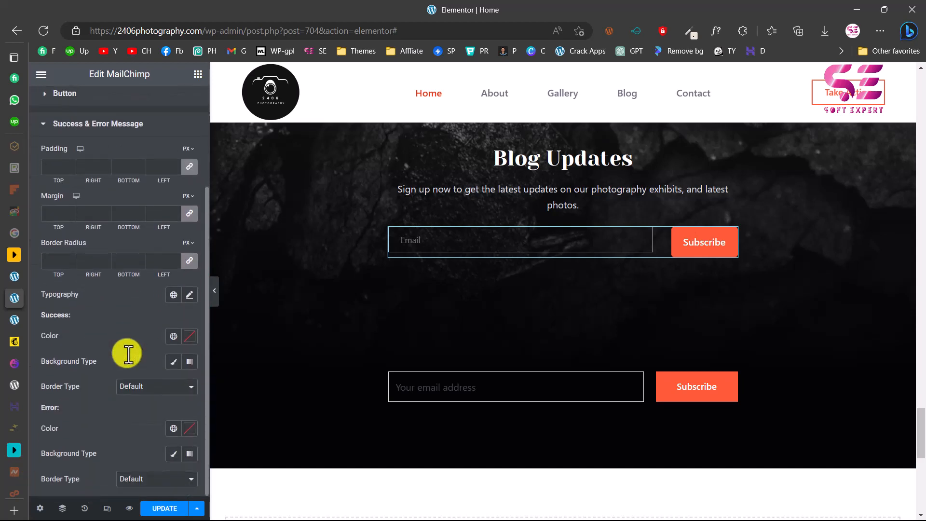
scroll(128, 354, up, 5)
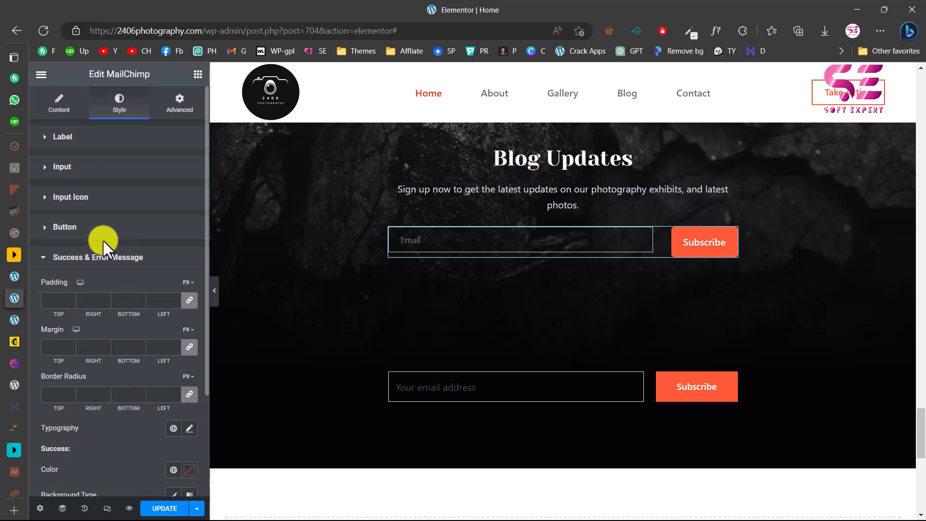
Hide the editor panel to preview the restyled signup form against the original one, and restore the panel.
click(215, 295)
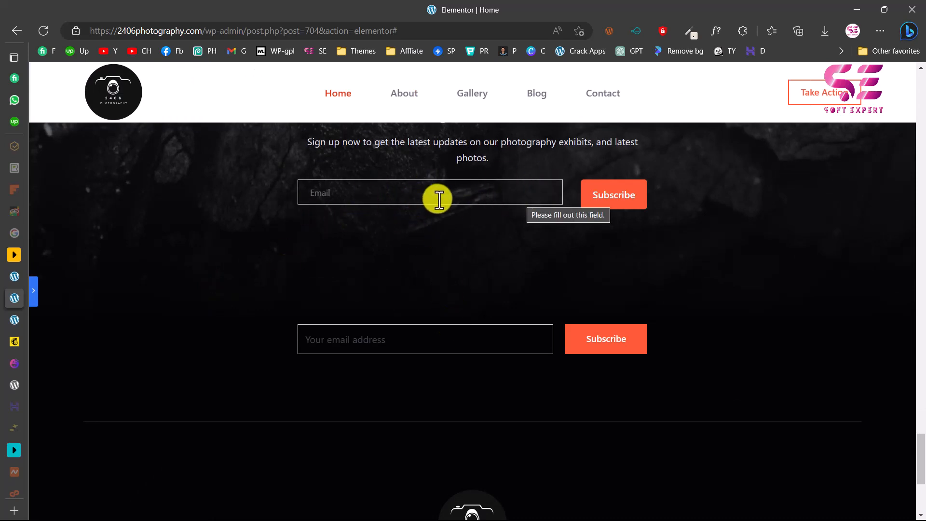
scroll(394, 261, up, 1)
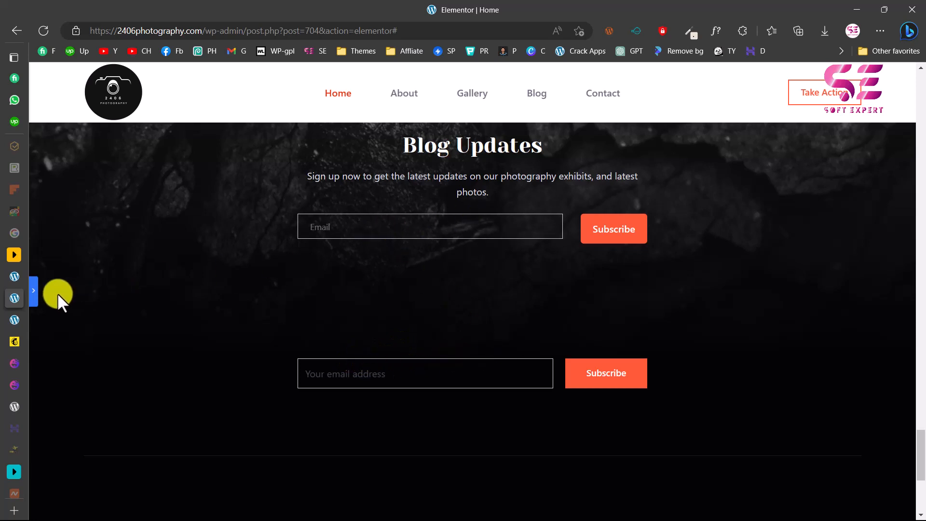
click(34, 292)
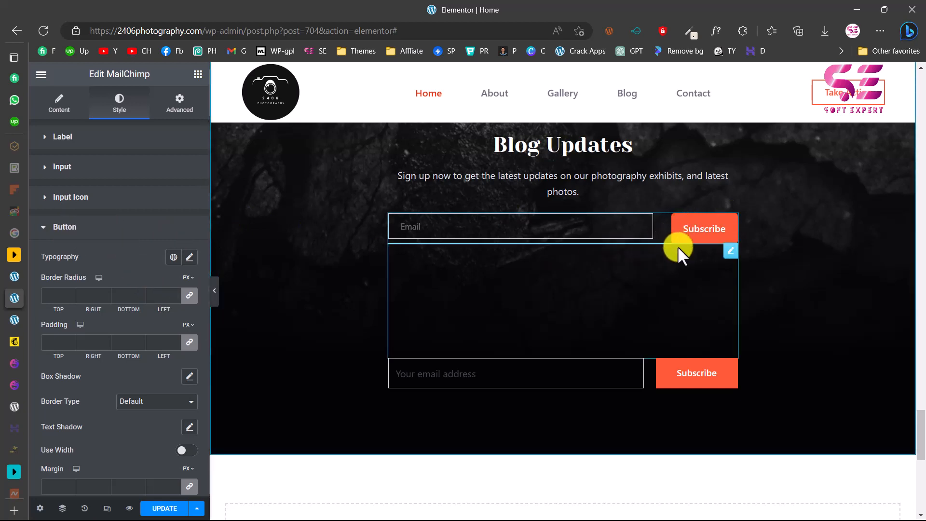
Set the MailChimp Subscribe button's border radius to 1 px on all corners and give it a custom width of 140 px.
click(163, 297)
text(1)
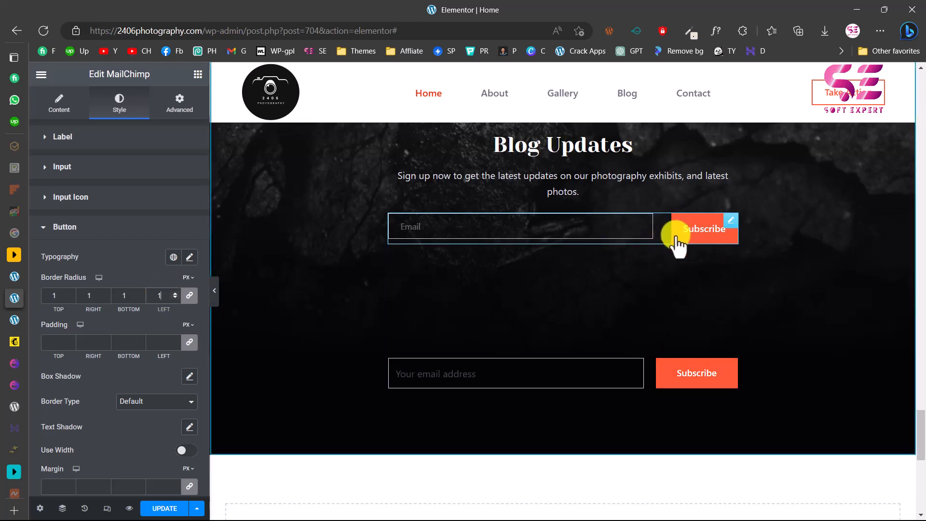
scroll(74, 420, down, 2)
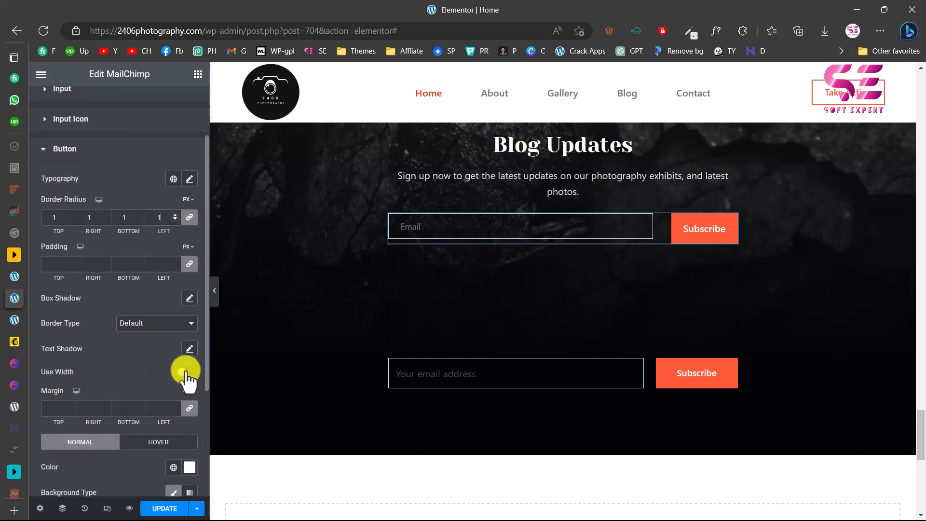
click(184, 372)
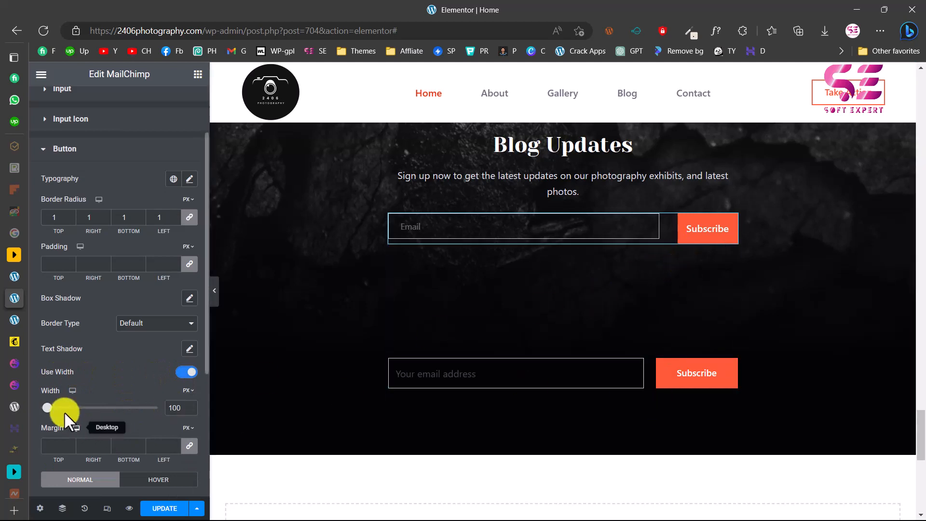
drag(53, 408, 57, 409)
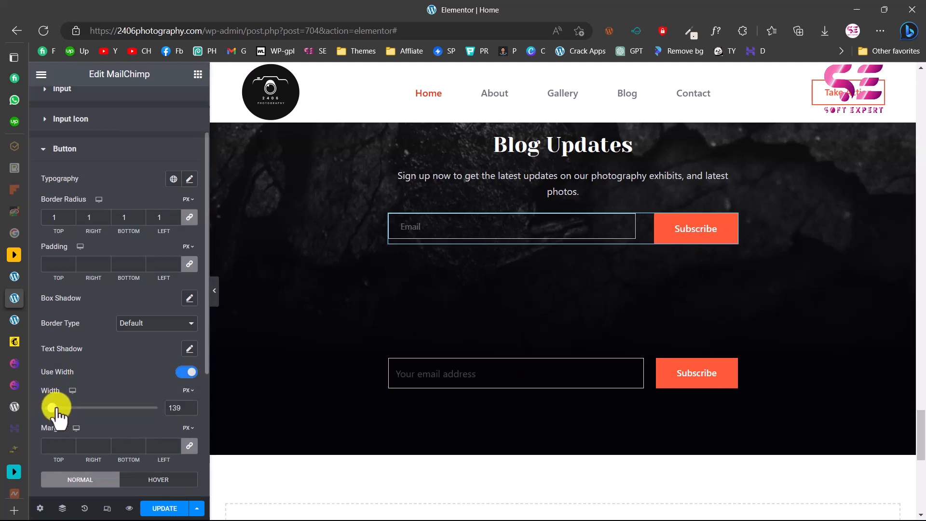
click(190, 405)
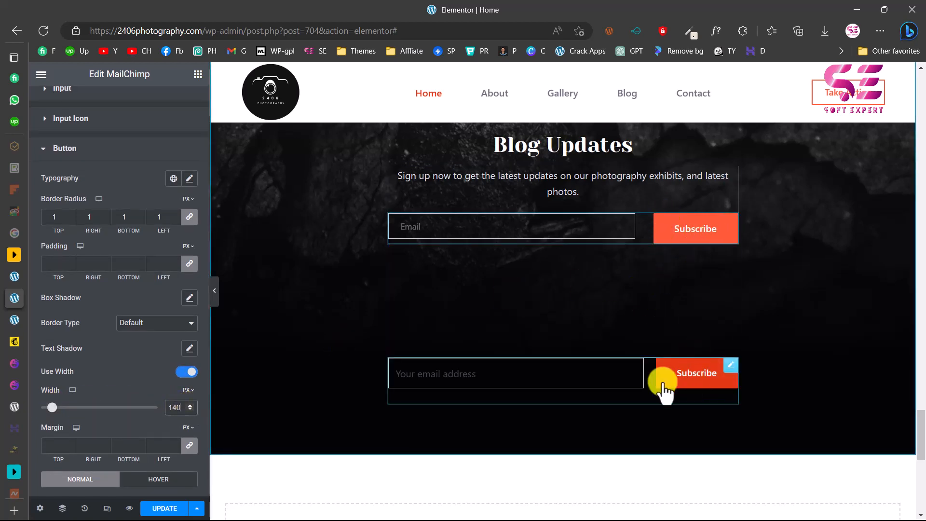
scroll(147, 391, down, 2)
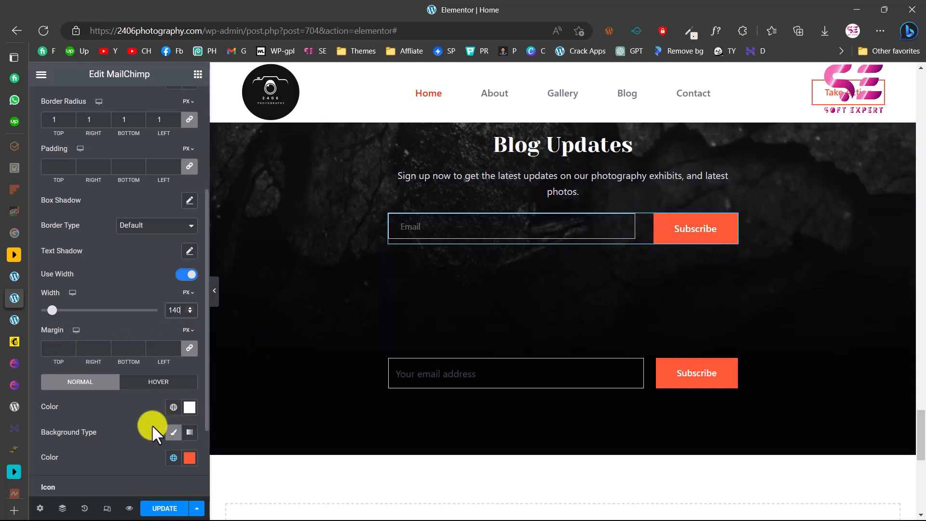
scroll(135, 424, down, 1)
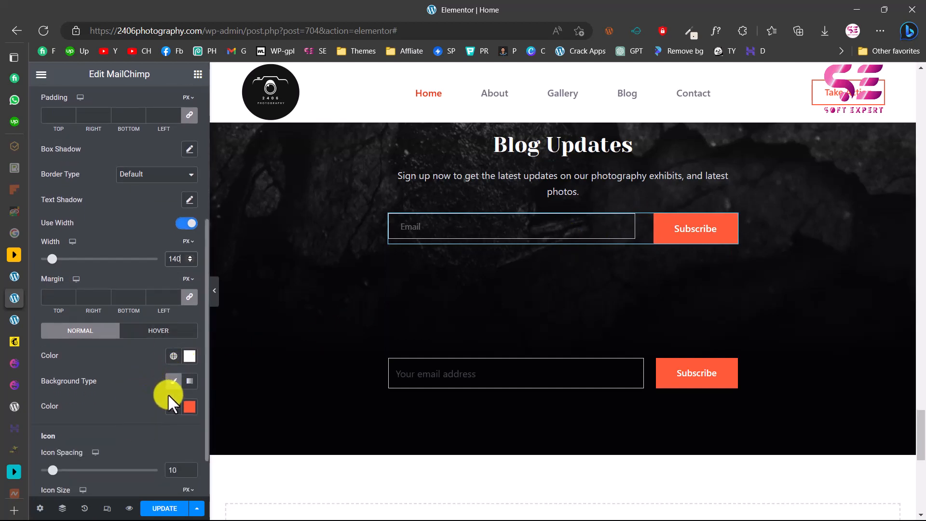
scroll(166, 392, down, 1)
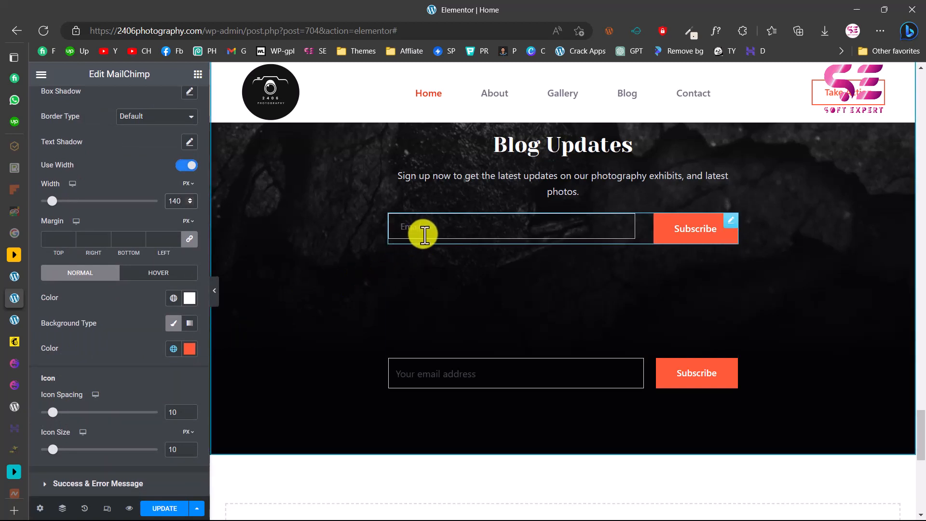
Find the MailChimp widget and add a second one directly beneath the restyled signup form.
click(441, 234)
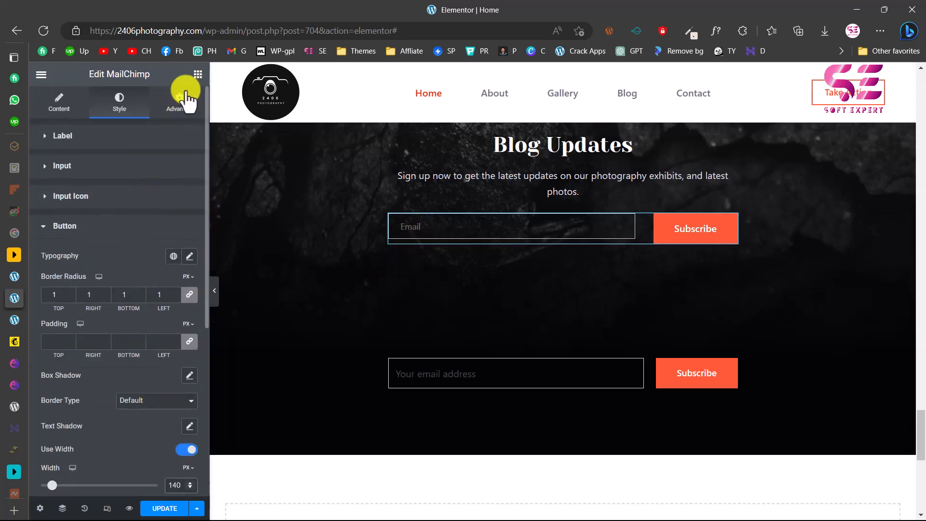
click(197, 75)
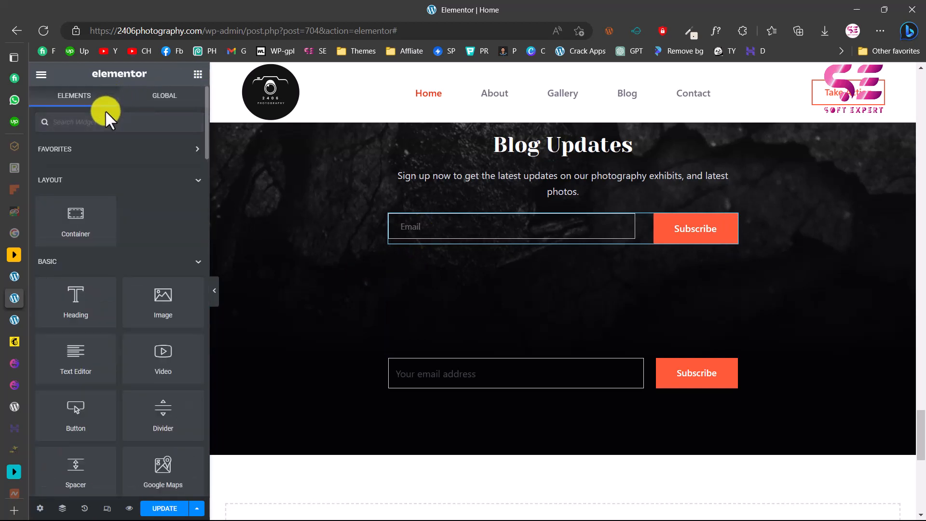
text(mail)
drag(76, 164, 512, 247)
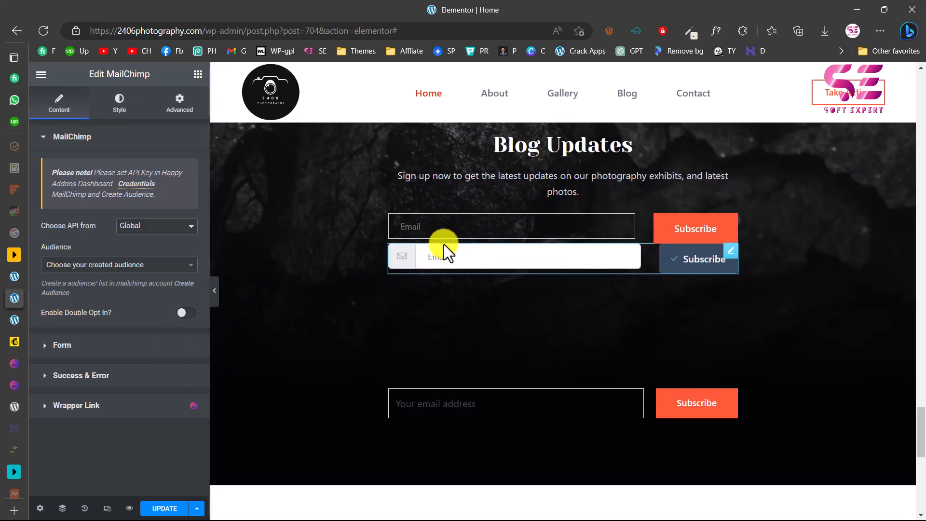
Set the new MailChimp form's alignment to Vertical and enable its name fields.
click(115, 344)
click(142, 198)
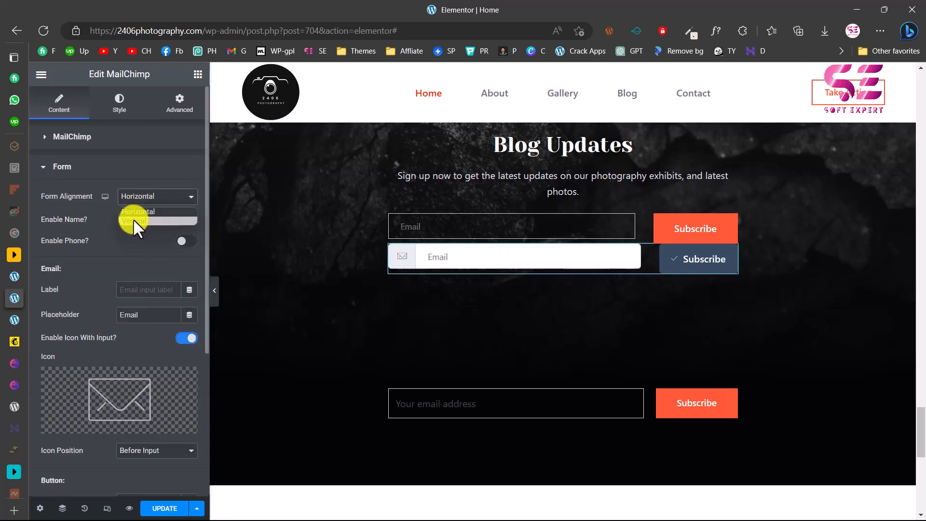
click(133, 220)
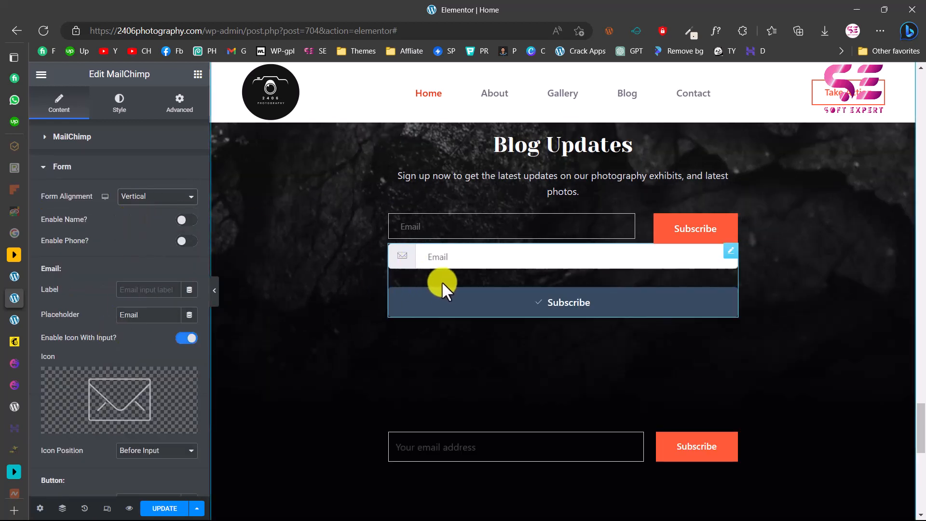
scroll(130, 377, down, 5)
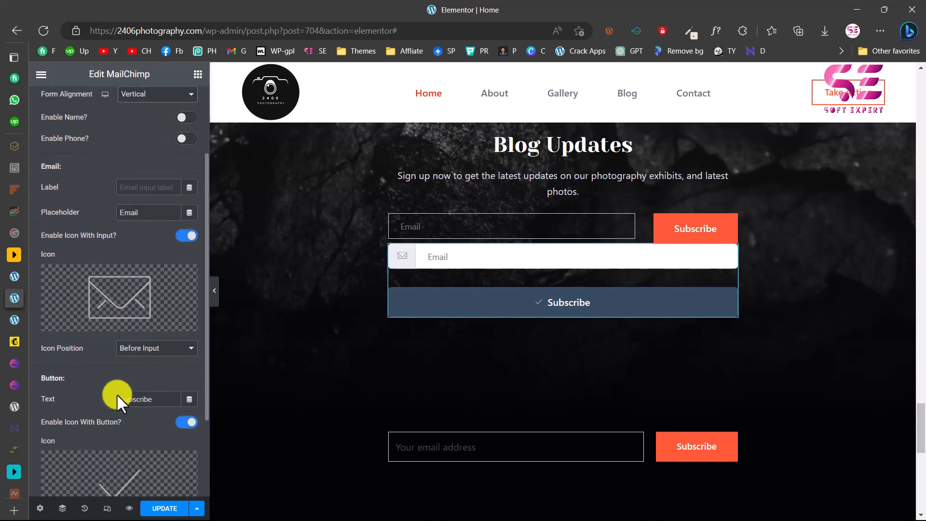
scroll(103, 287, up, 2)
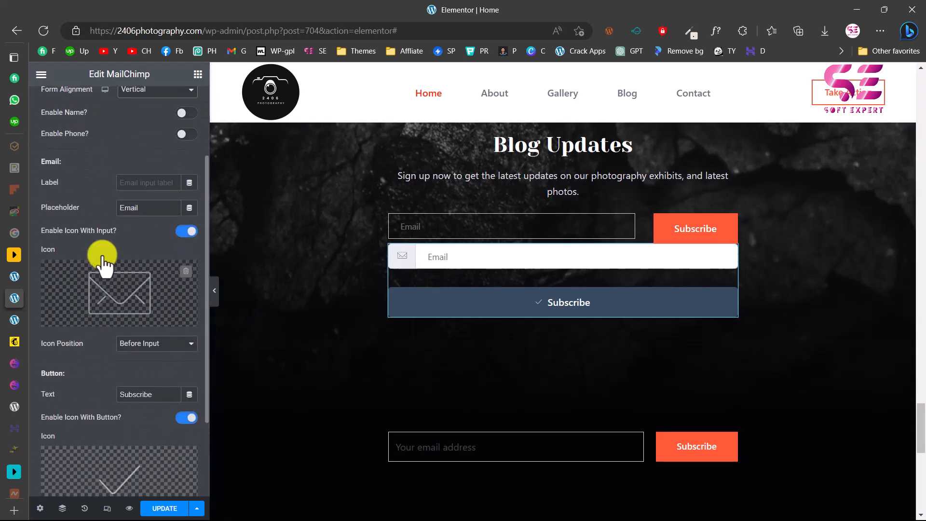
scroll(91, 210, up, 1)
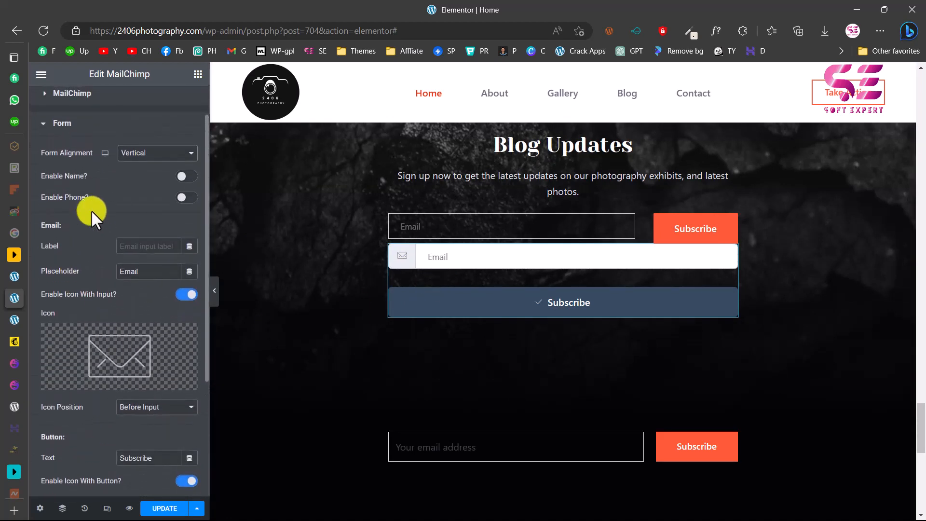
click(185, 176)
scroll(145, 244, down, 1)
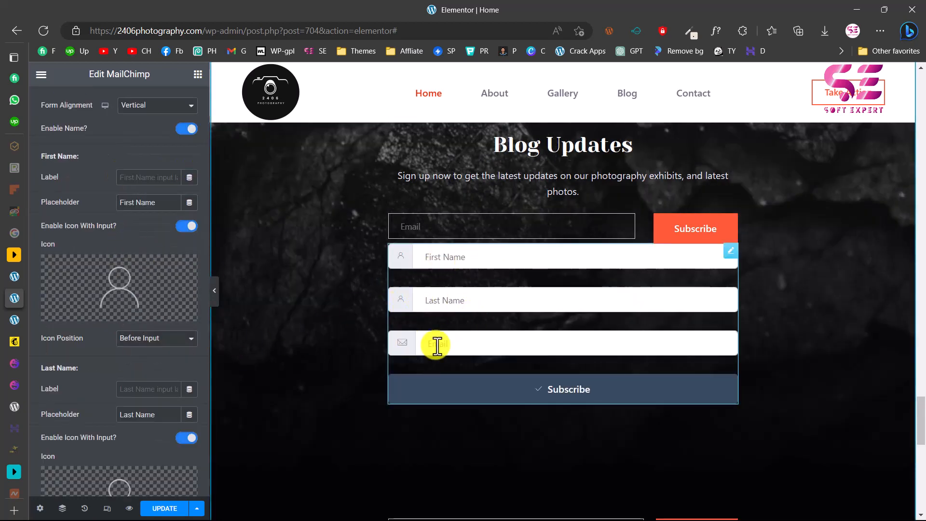
scroll(470, 343, down, 1)
Move the vertical MailChimp form out of the Blog Updates section by copying it, deleting it and pasting it into the empty area below.
right_click(509, 280)
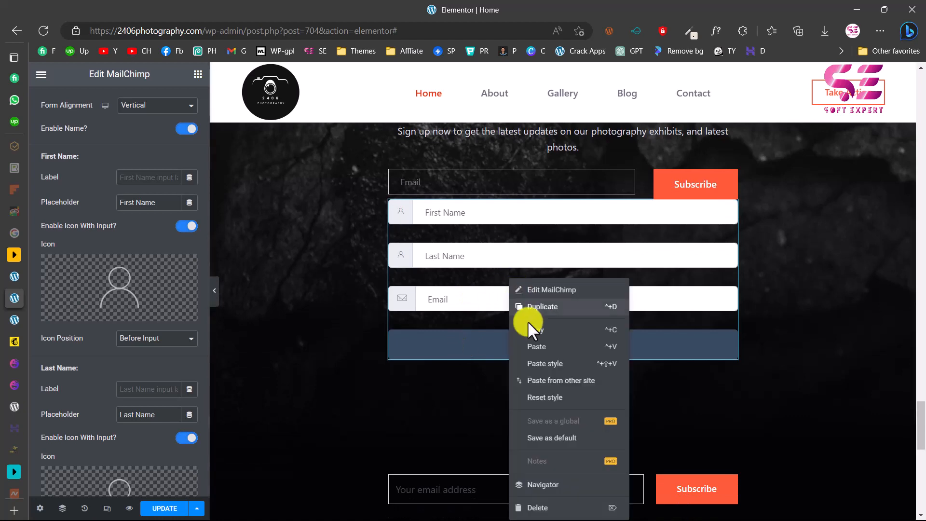
click(546, 333)
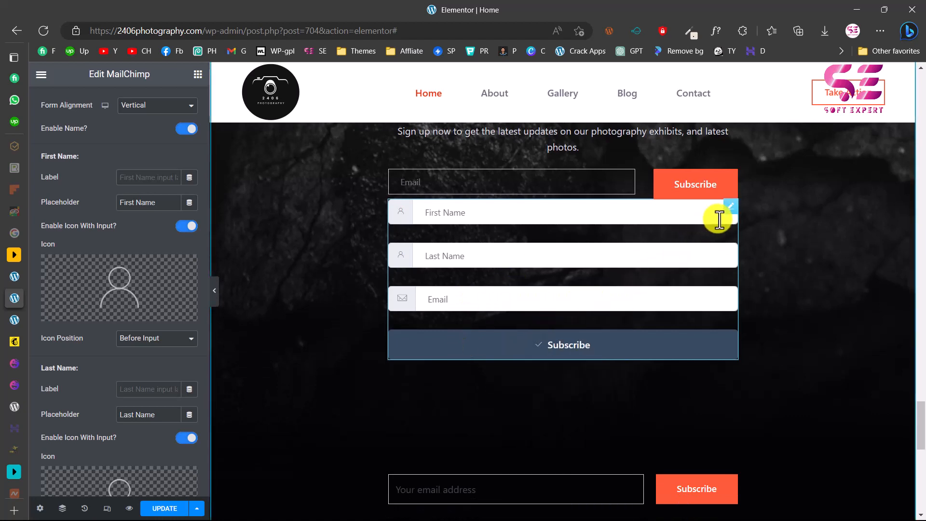
right_click(730, 212)
click(750, 437)
scroll(503, 293, down, 5)
right_click(405, 279)
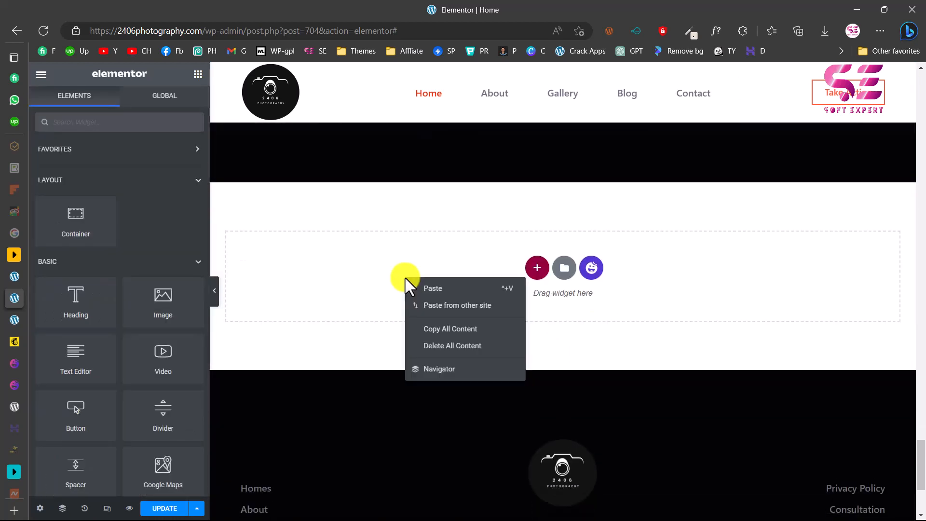
click(422, 289)
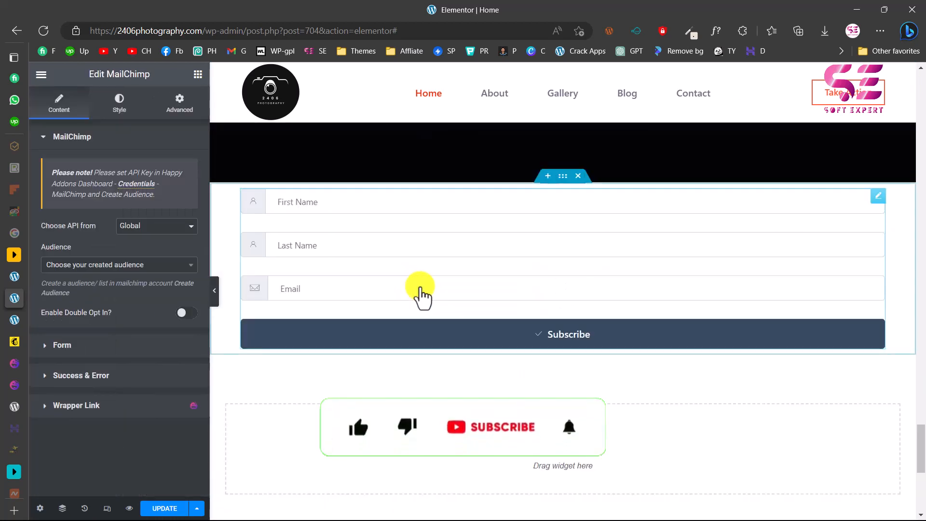
Give the pasted form's container a classic background, trying Theme Color Palette 5 and settling on Theme Color Palette 6.
click(563, 176)
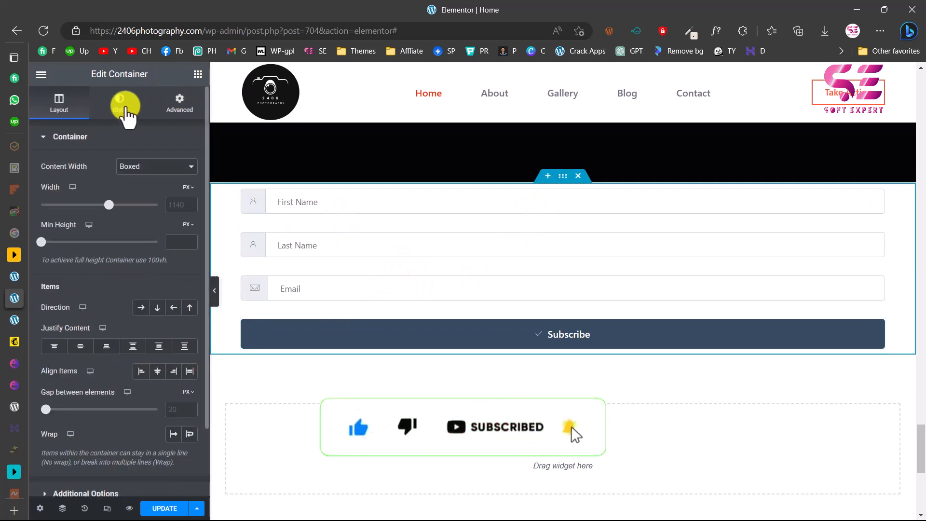
click(121, 104)
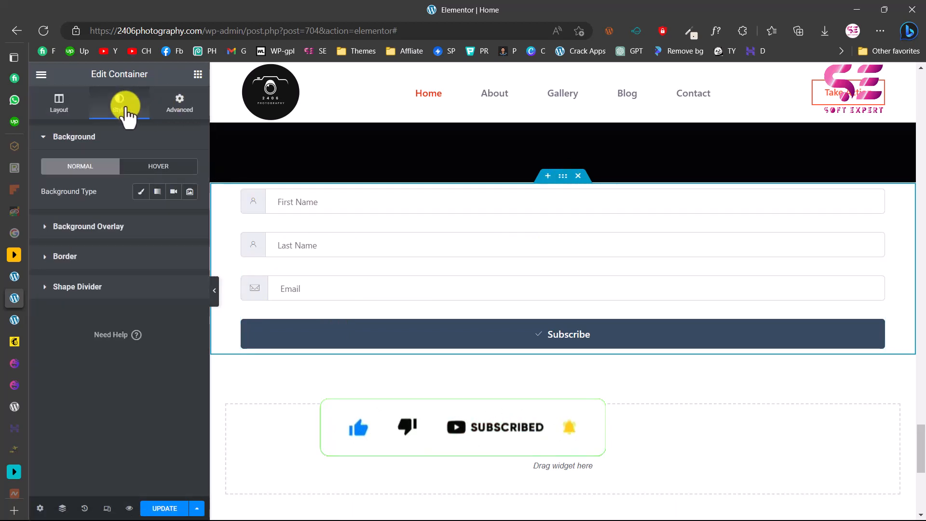
click(141, 192)
click(173, 217)
scroll(133, 296, down, 1)
scroll(132, 297, down, 1)
scroll(82, 347, up, 2)
scroll(80, 350, down, 4)
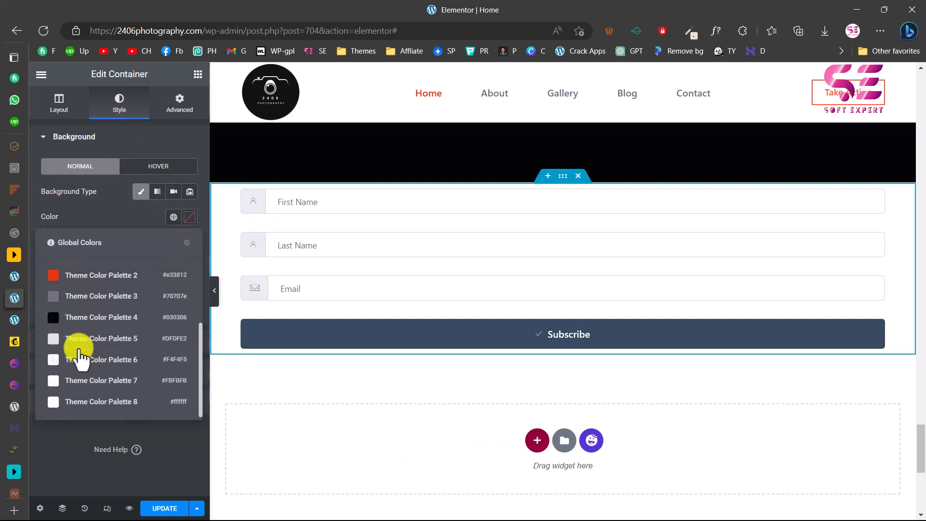
click(105, 340)
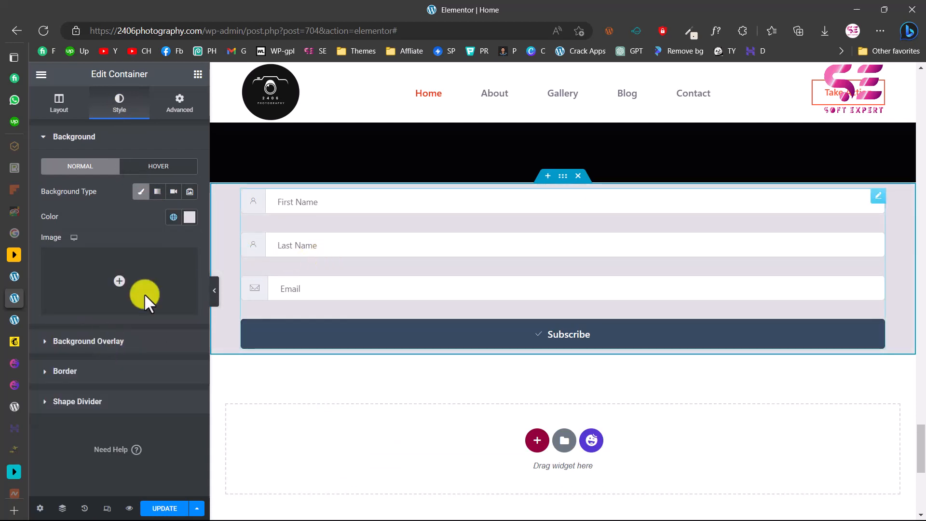
click(175, 218)
scroll(128, 346, down, 4)
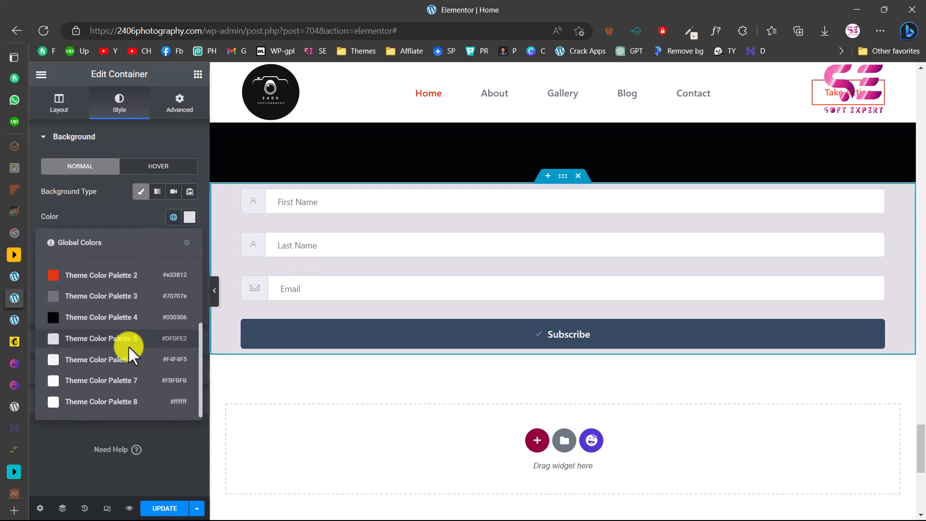
click(115, 365)
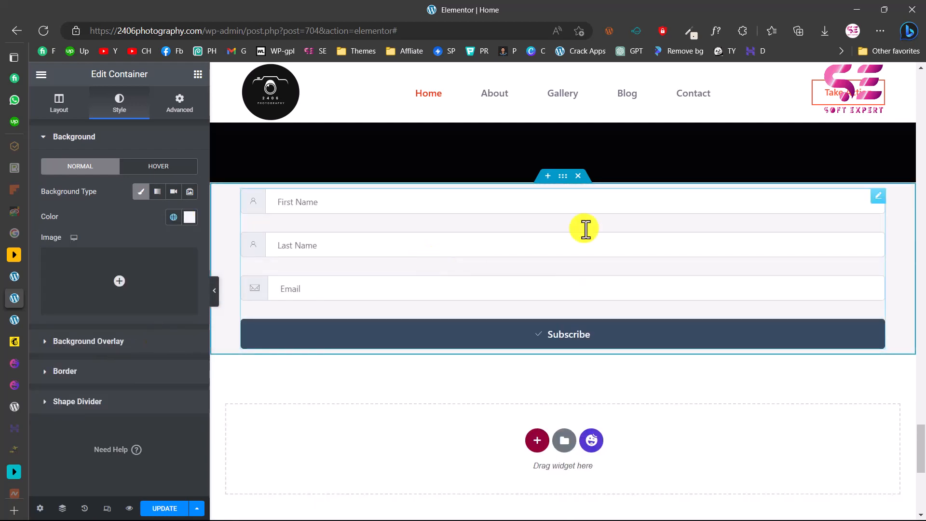
Set the container's padding to 100 px on all sides.
click(184, 110)
click(157, 224)
text(100)
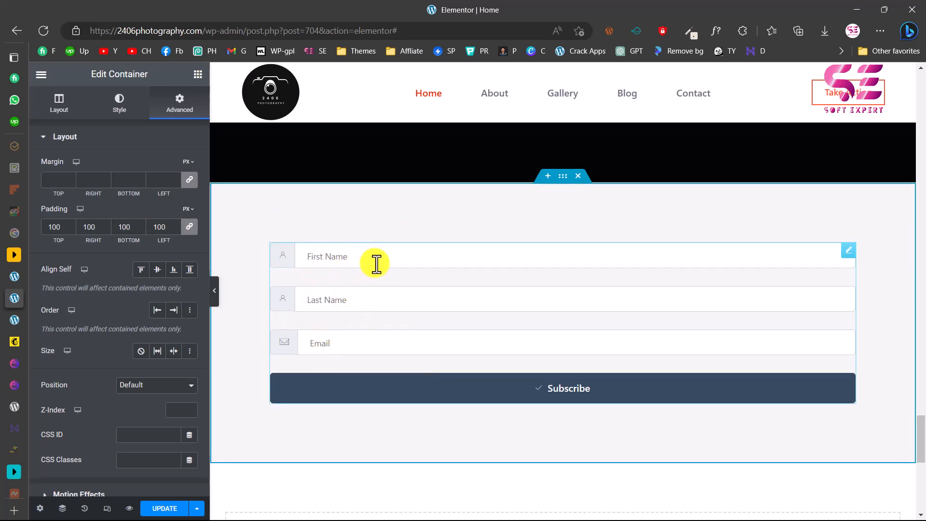
Give the vertical form's input icons a classic background using the global colour Theme Color Palette 1.
click(351, 267)
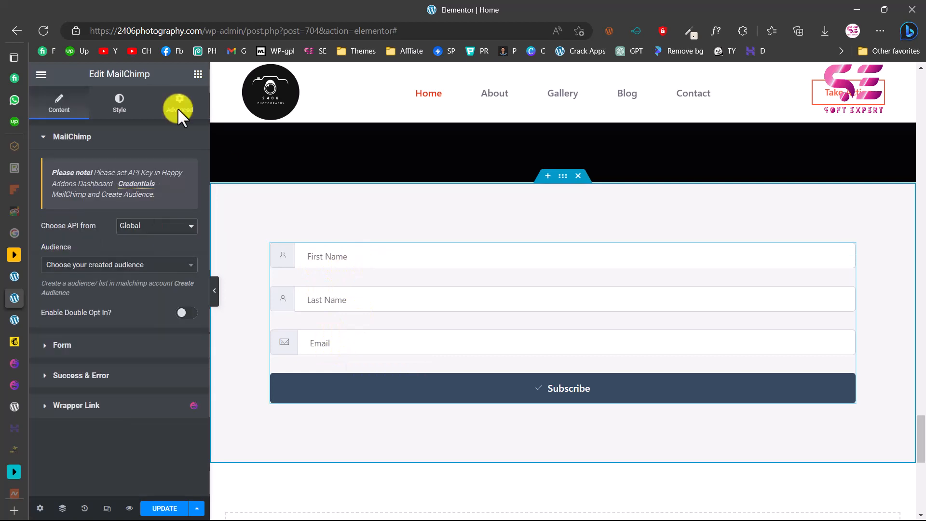
click(124, 110)
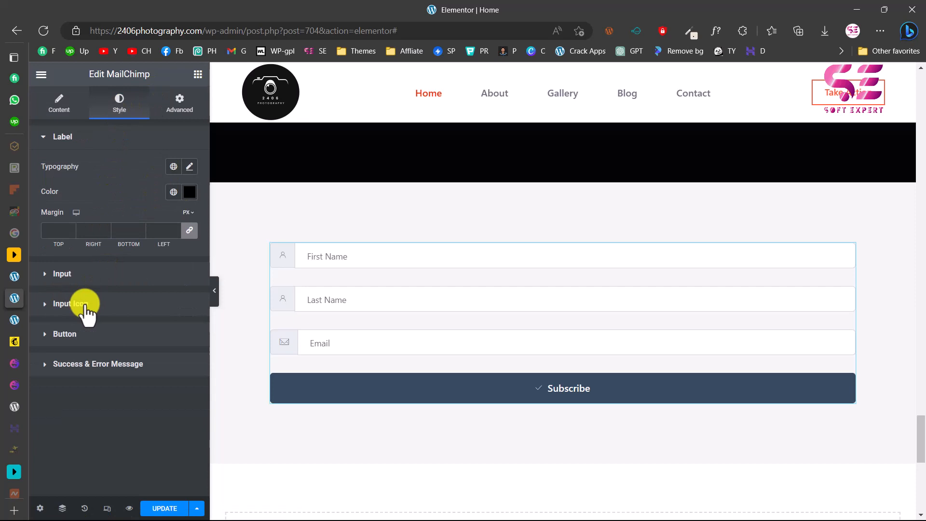
click(70, 304)
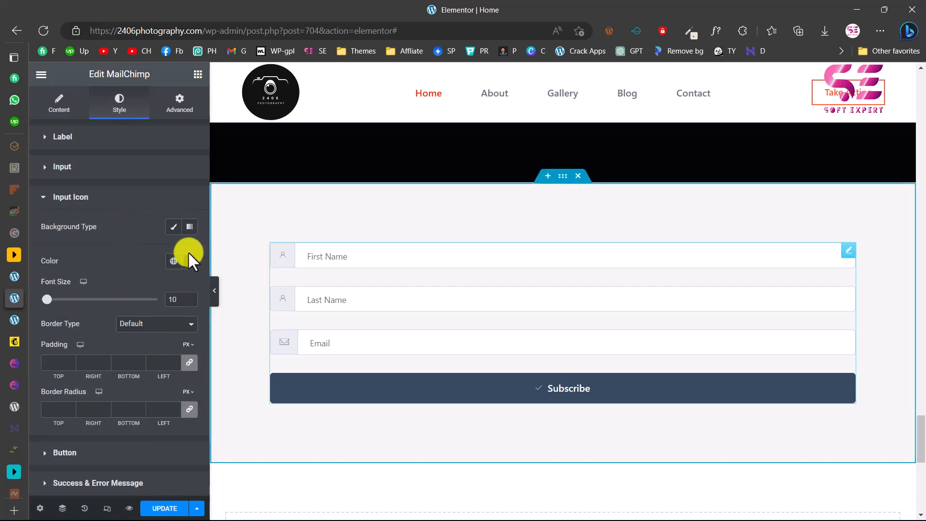
click(174, 228)
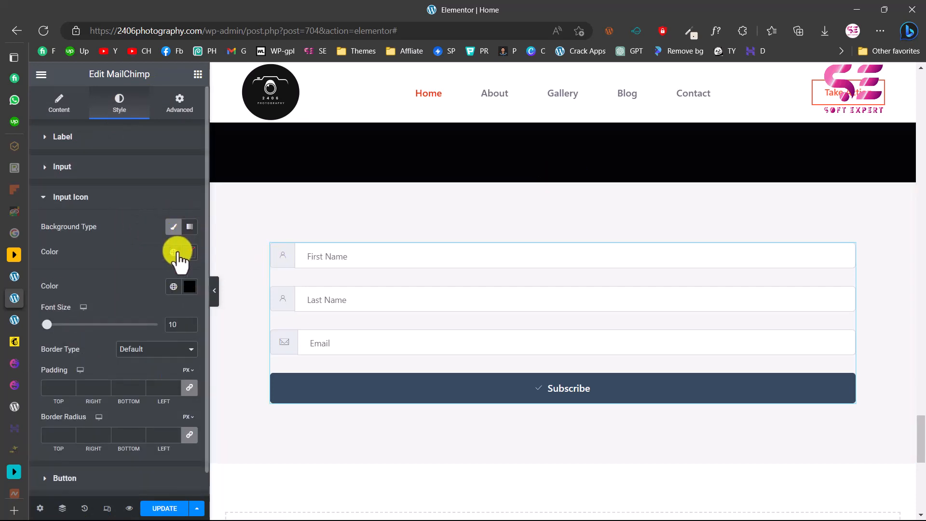
click(174, 252)
scroll(110, 369, down, 3)
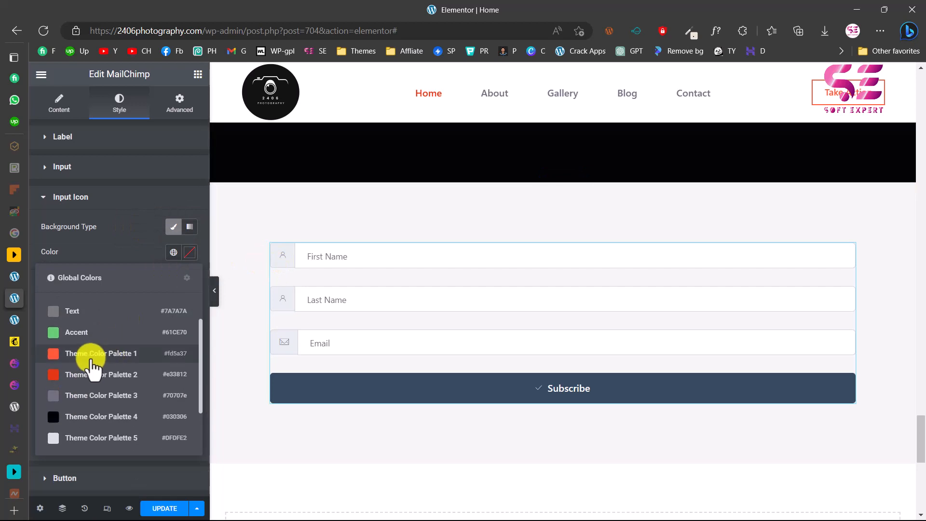
click(92, 370)
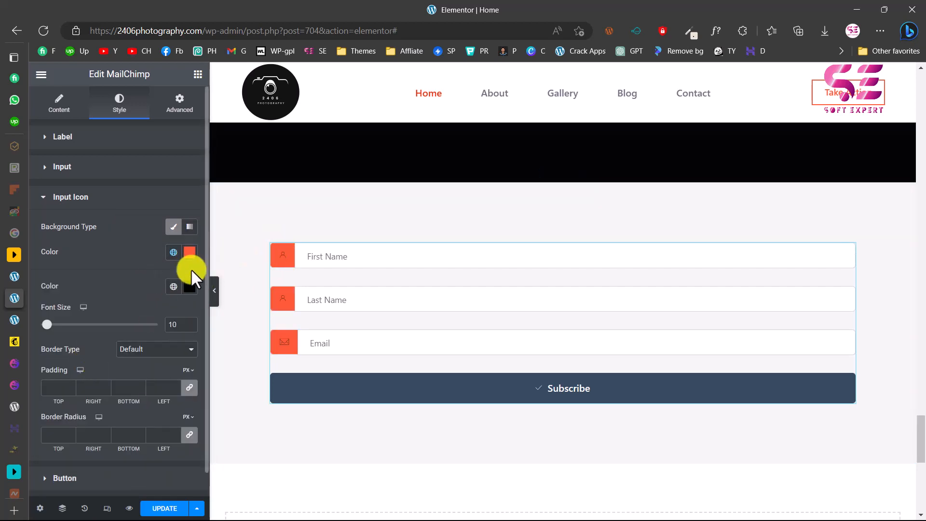
Set the input icons' colour to white (#FFFFFF).
click(189, 287)
drag(120, 331, 22, 327)
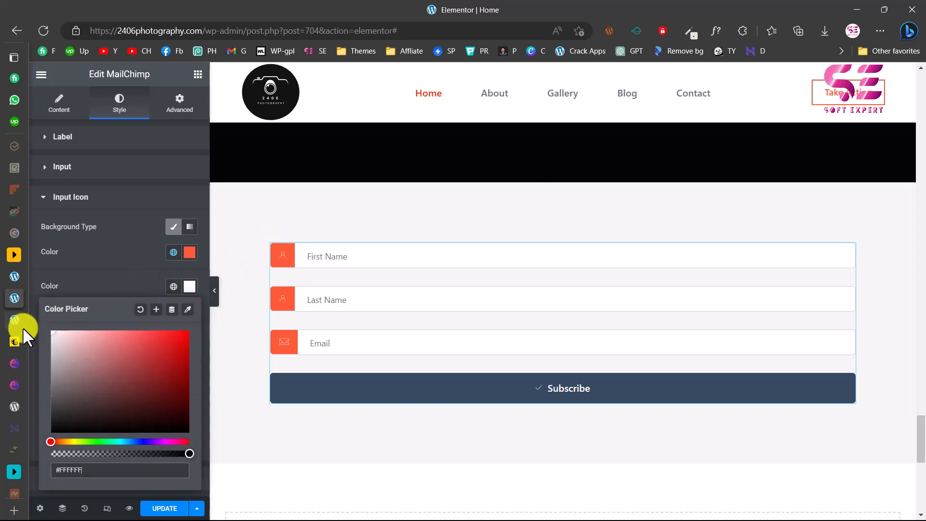
click(118, 273)
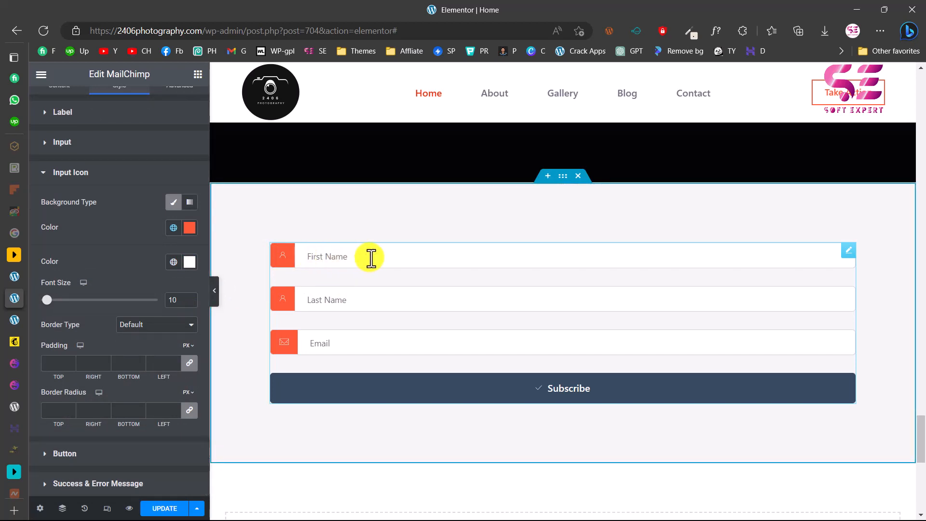
Check the input style options and give the vertical form's Subscribe button a classic background in the red global colour Theme Color Palette 2.
scroll(166, 314, up, 1)
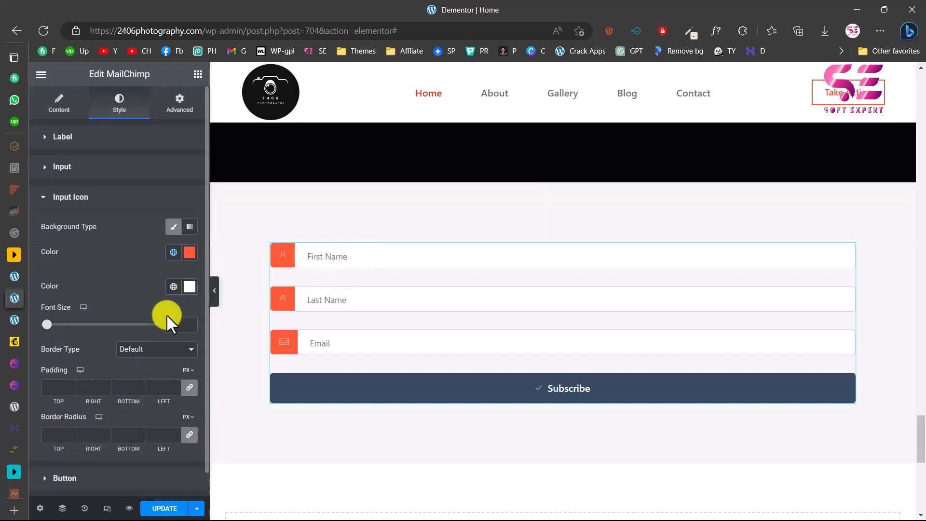
click(83, 178)
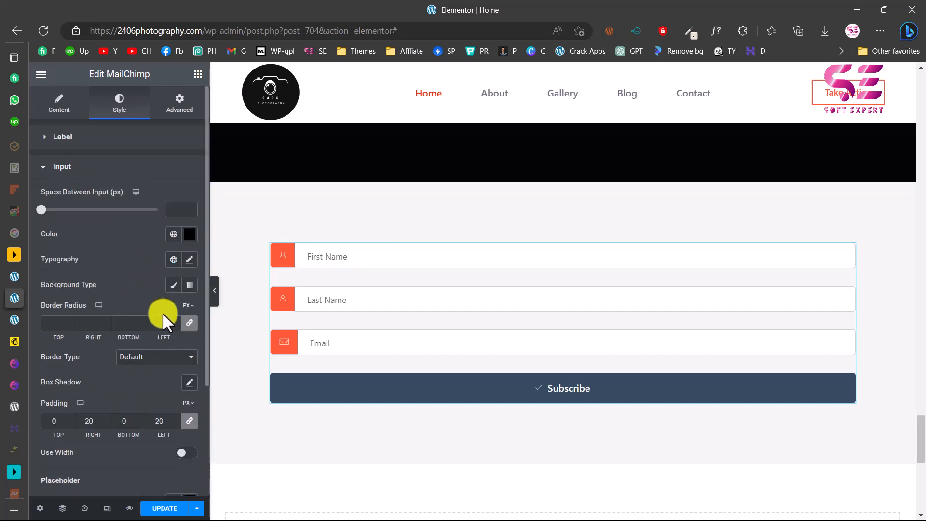
scroll(159, 338, down, 5)
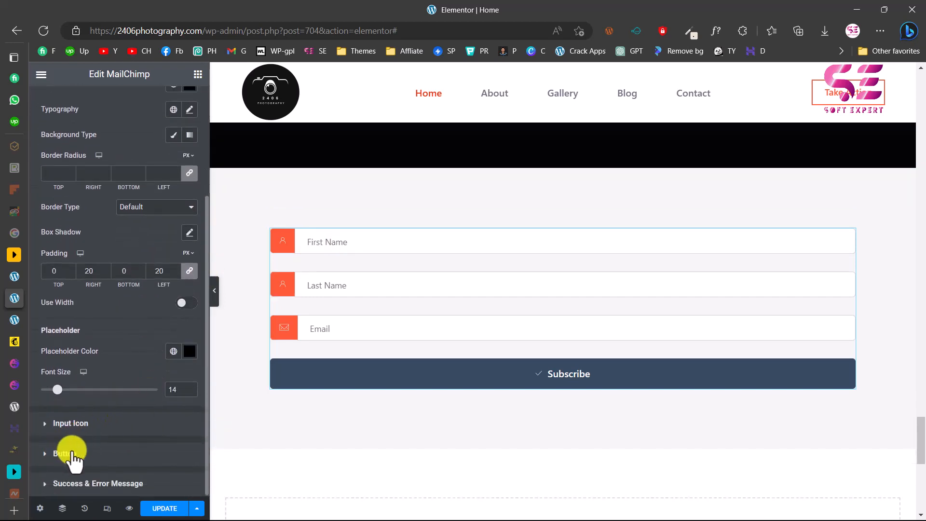
click(77, 456)
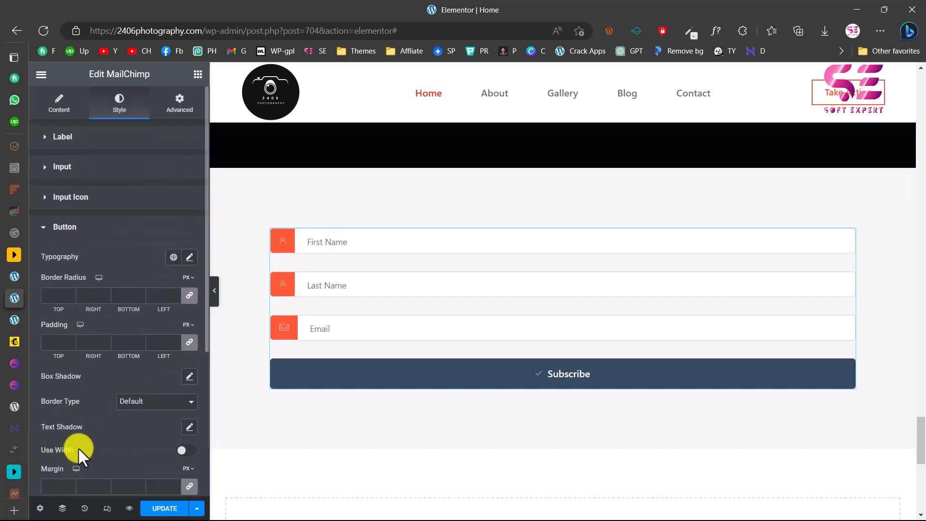
scroll(140, 351, down, 4)
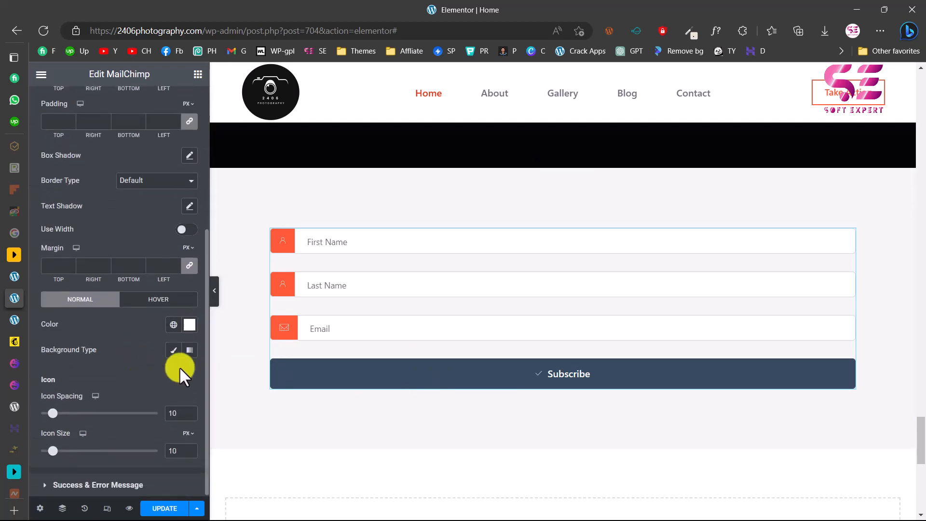
scroll(156, 264, up, 3)
scroll(156, 263, down, 3)
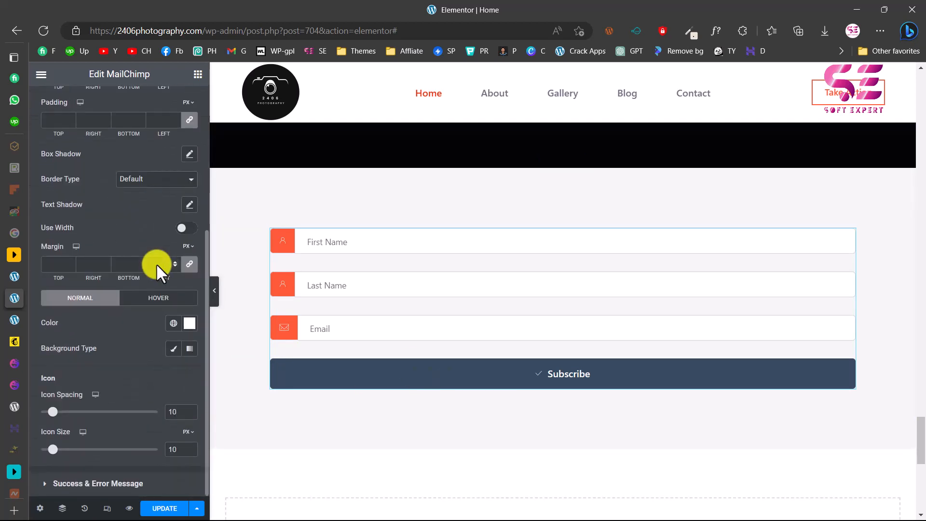
click(173, 348)
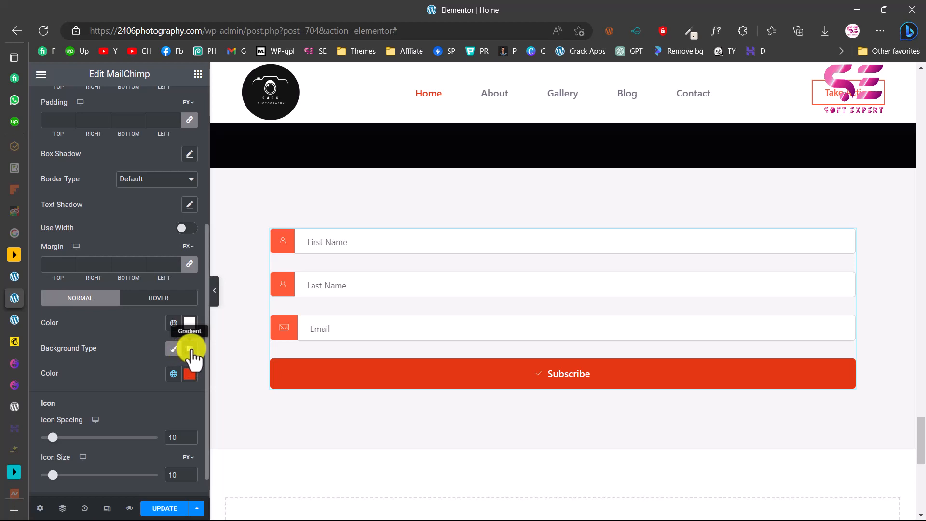
Switch the Subscribe button's background to a gradient and set its first colour to a muted reddish brown.
click(191, 351)
scroll(181, 420, down, 2)
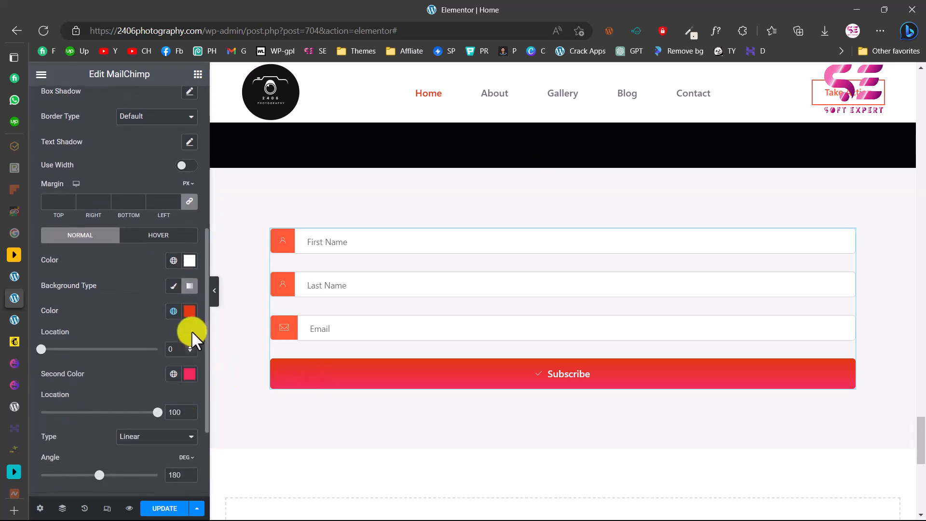
click(190, 311)
click(98, 382)
click(111, 311)
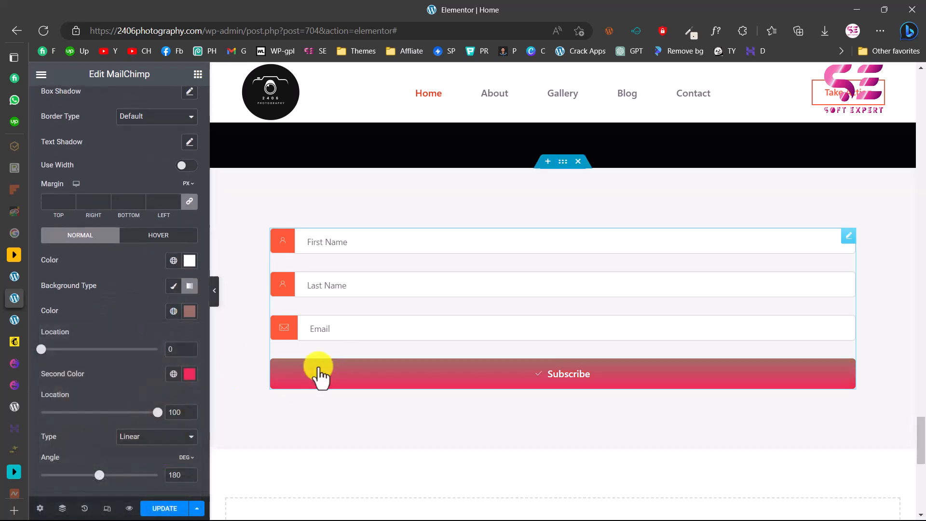
Check the success and error message style options, and turn on the display of both messages in the editor.
scroll(126, 385, down, 2)
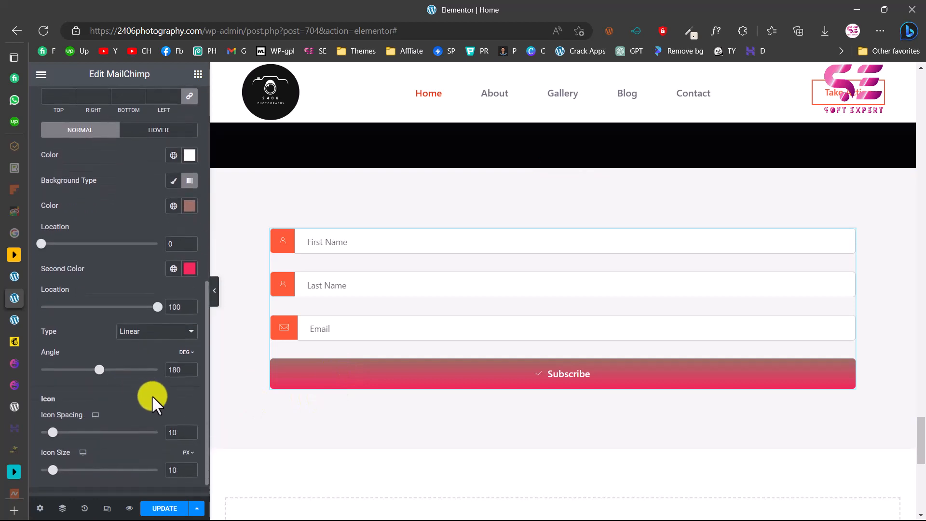
scroll(152, 395, down, 1)
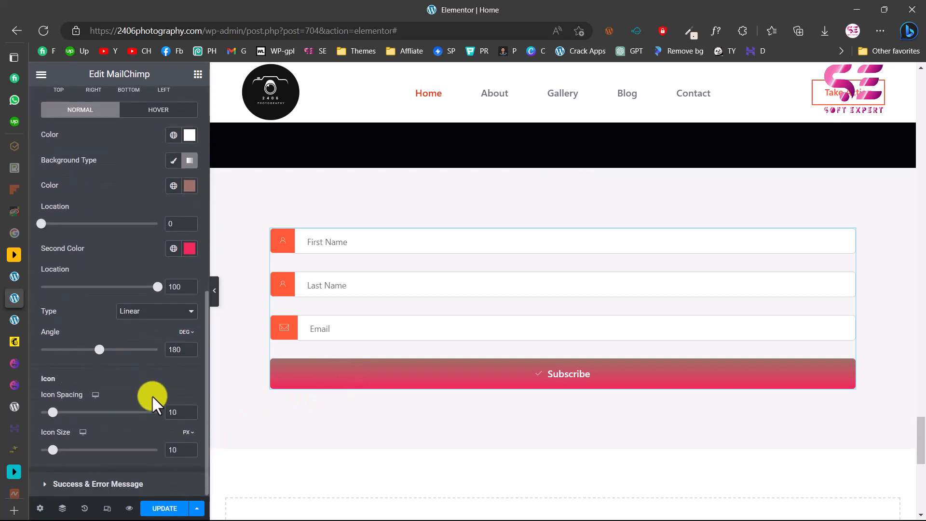
click(89, 485)
scroll(88, 483, down, 3)
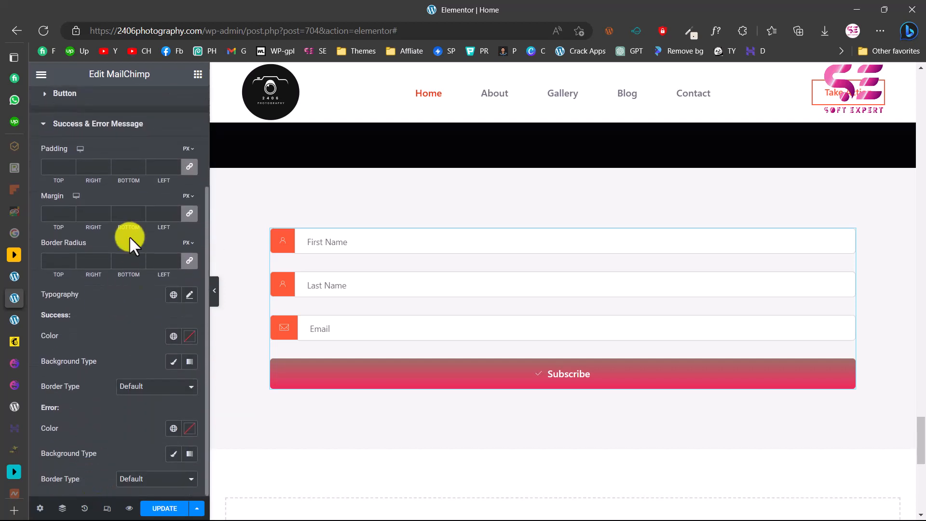
scroll(149, 234, up, 3)
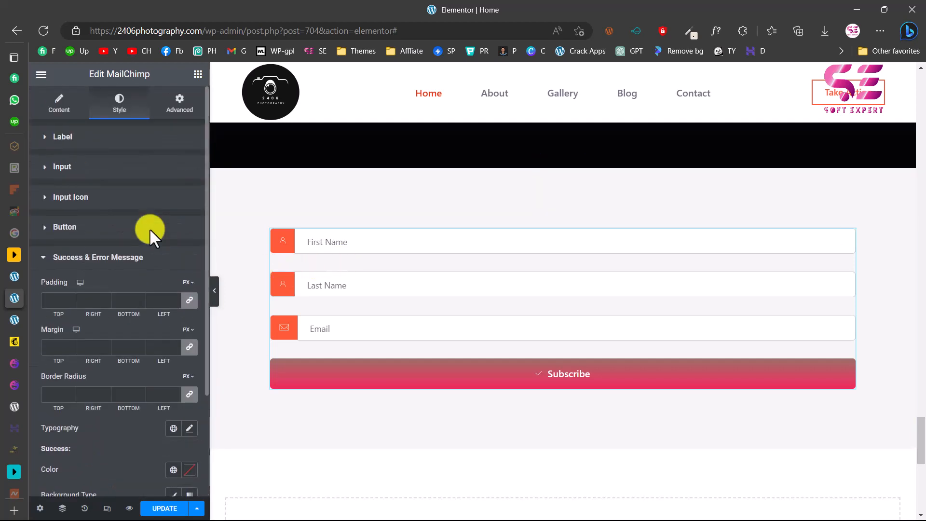
click(58, 104)
click(77, 394)
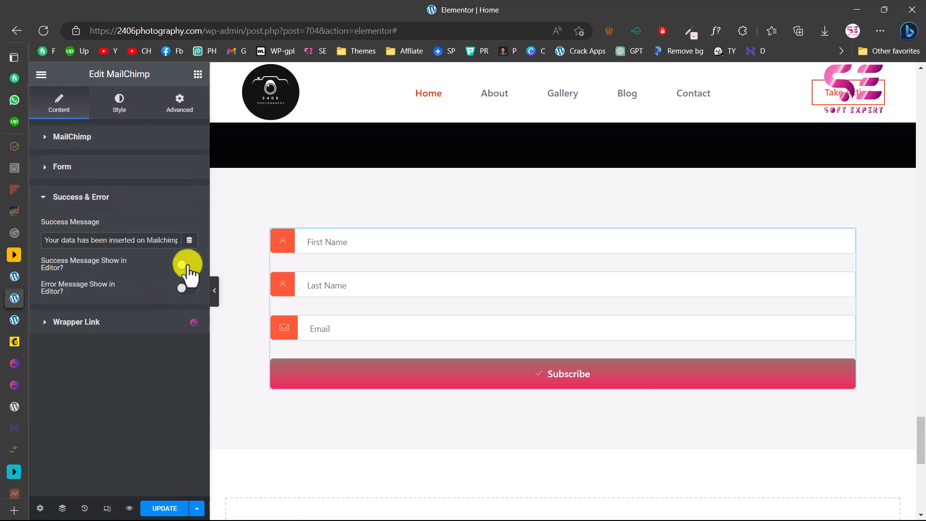
click(186, 265)
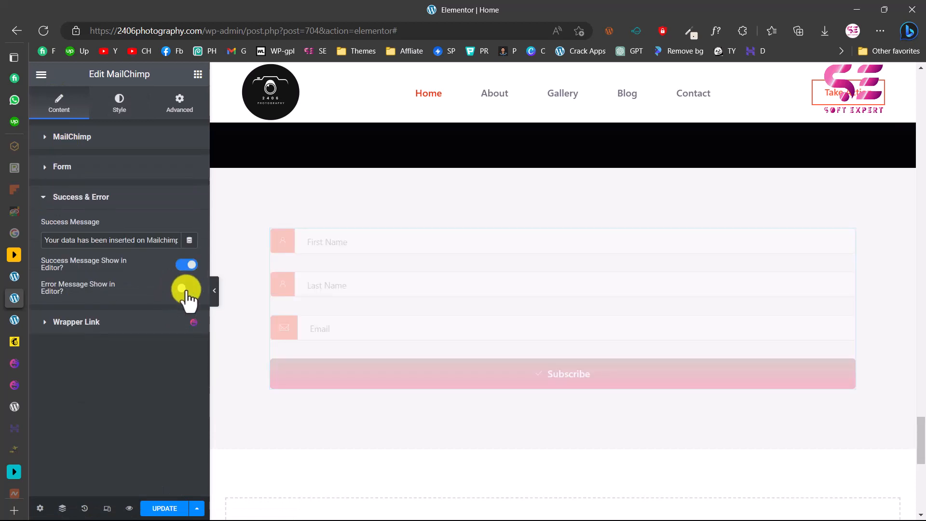
Examine the success and error message styling options alongside the dummy messages and the other signup forms on the page.
click(116, 110)
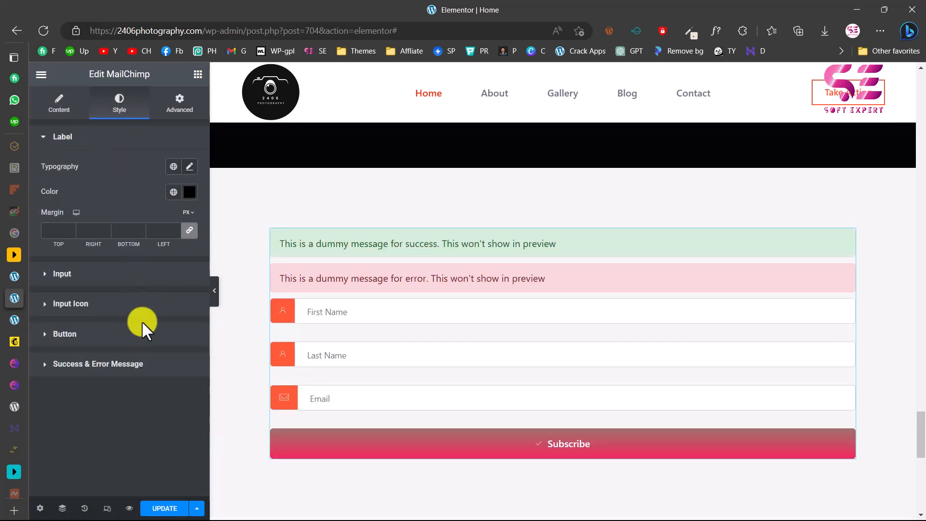
click(107, 368)
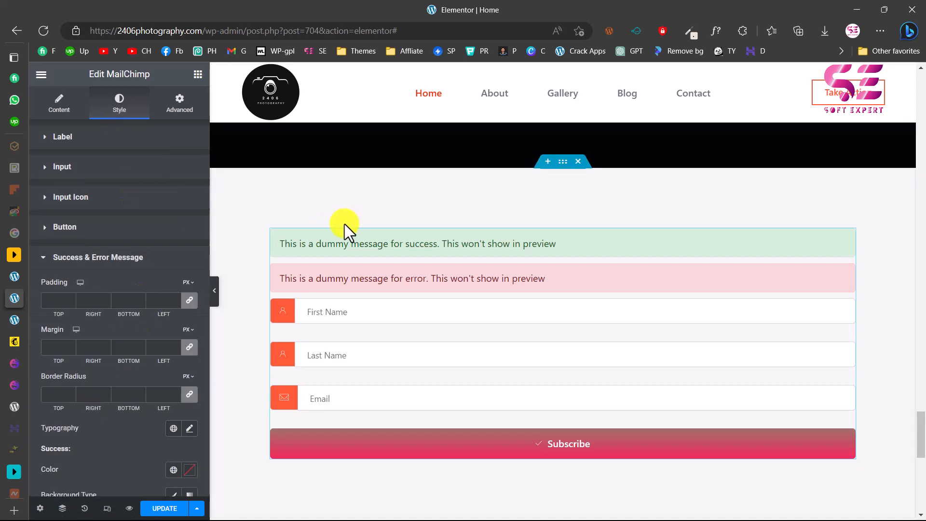
scroll(144, 372, down, 2)
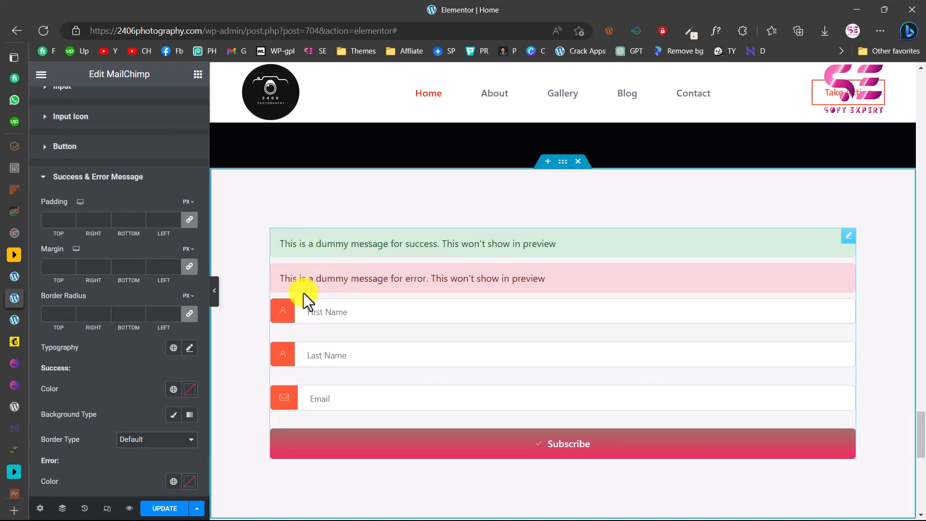
scroll(164, 382, down, 1)
scroll(165, 408, up, 3)
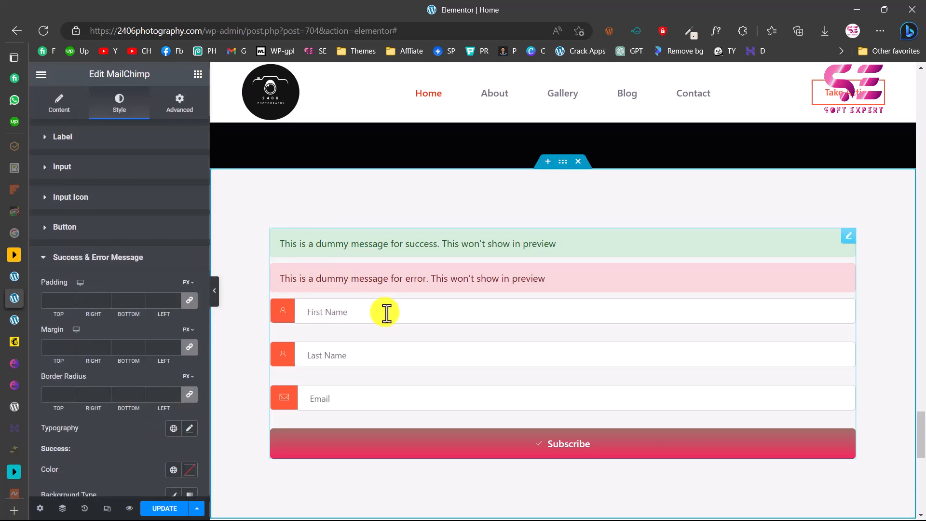
scroll(355, 401, up, 5)
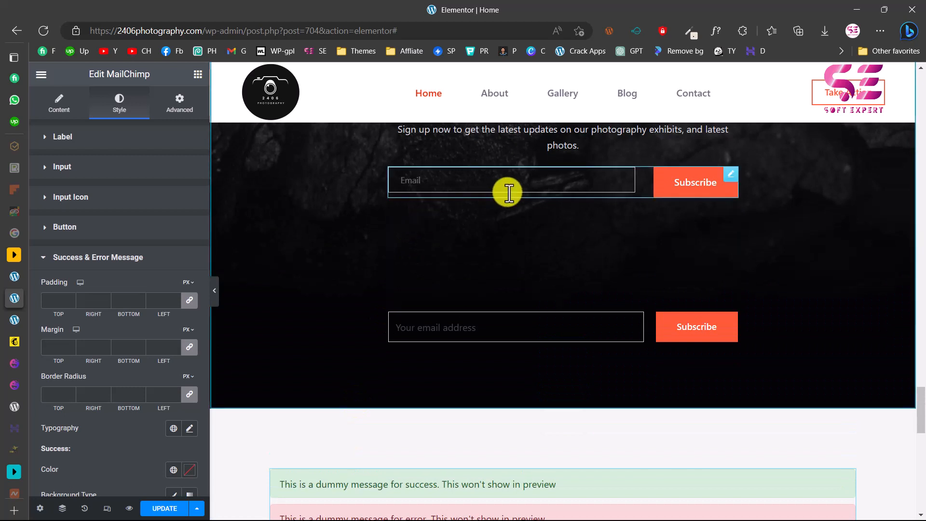
scroll(463, 329, down, 3)
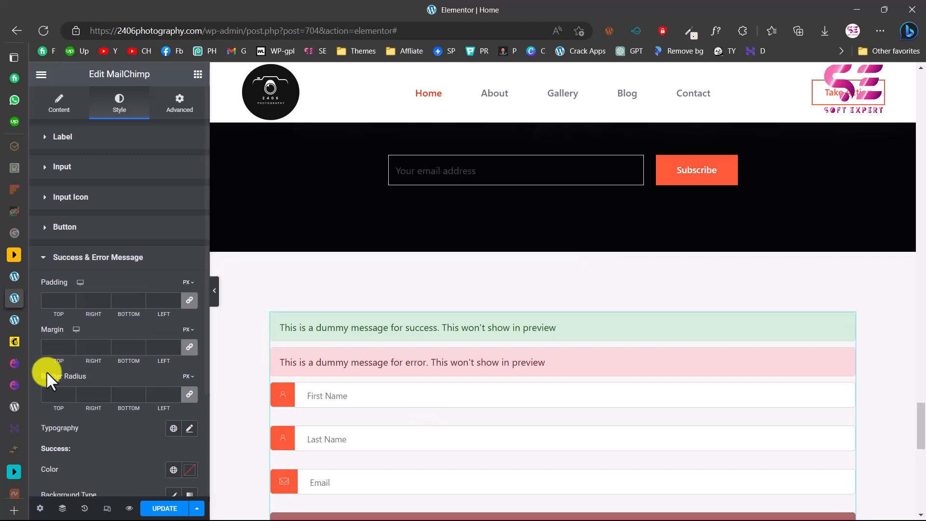
Switch to the HappyAddons site and browse its MailChimp widget demo forms and Elementor widgets list.
click(13, 382)
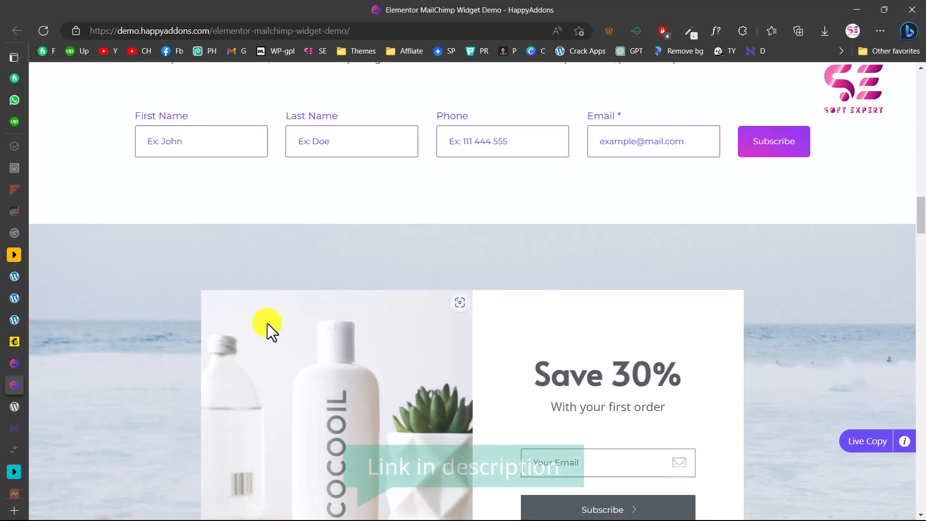
scroll(268, 324, up, 15)
scroll(268, 324, up, 2)
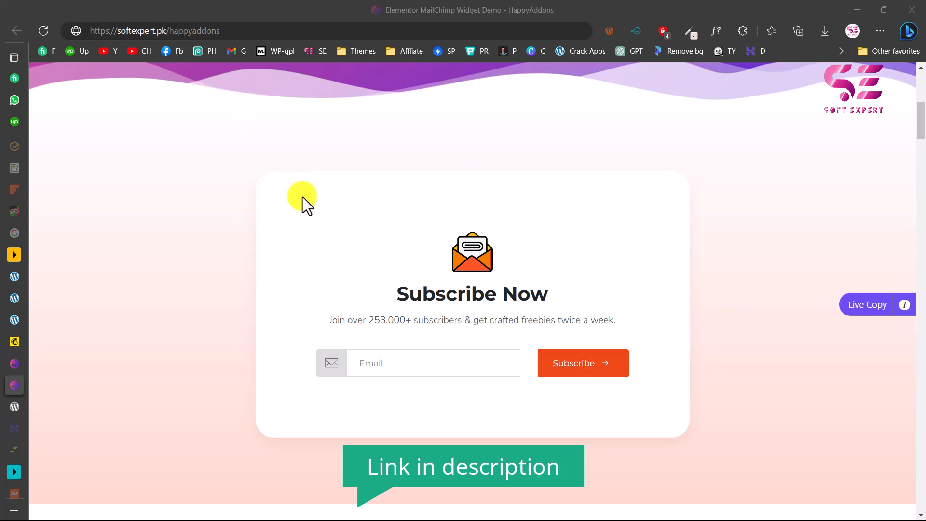
scroll(328, 320, down, 15)
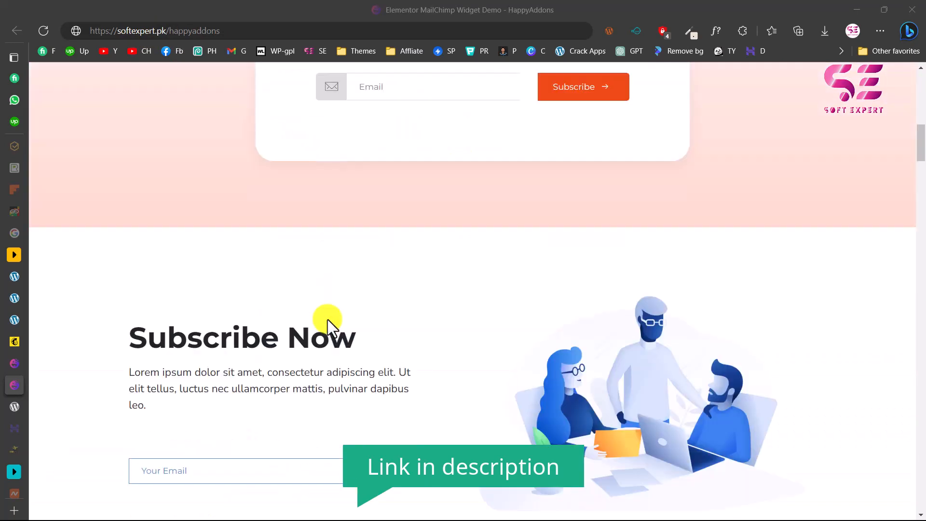
drag(917, 378, 904, 244)
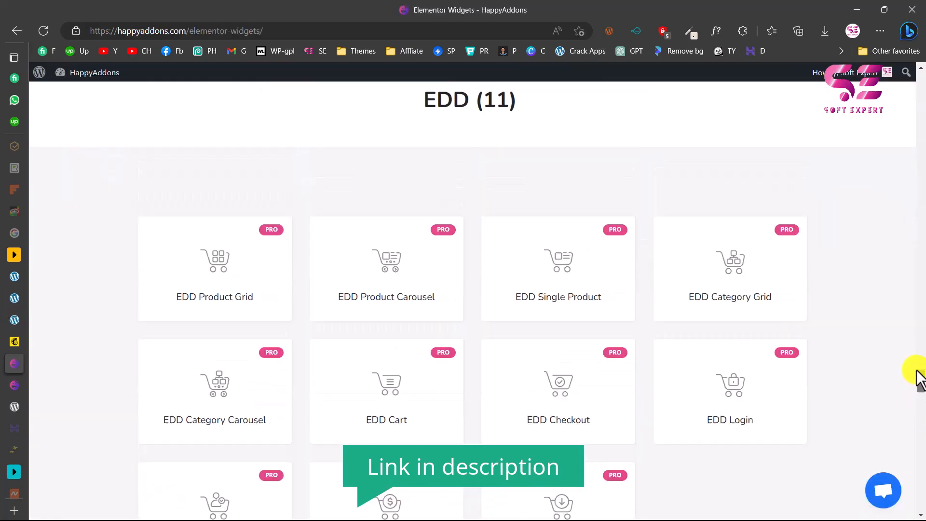
scroll(802, 314, up, 15)
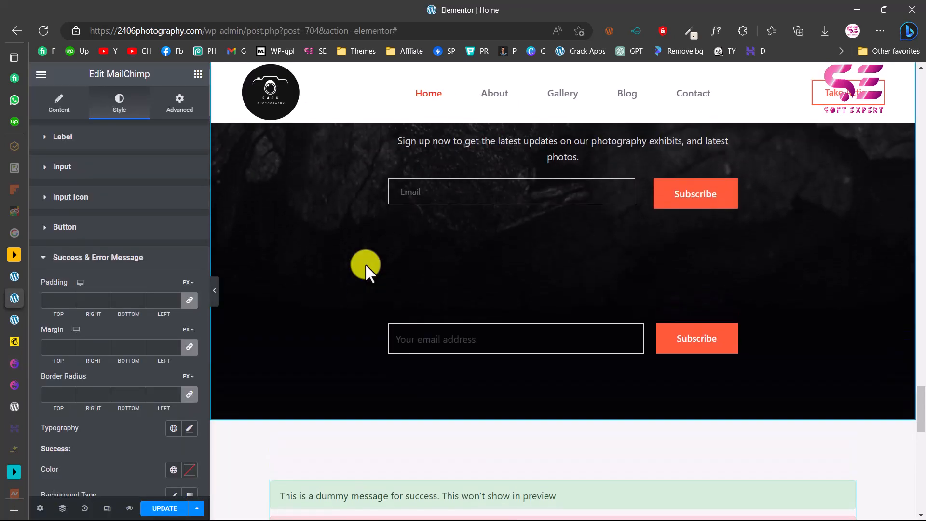
Look over the home page signup forms, and switch to YouTube to browse the Soft Expert channel's videos.
scroll(366, 264, up, 1)
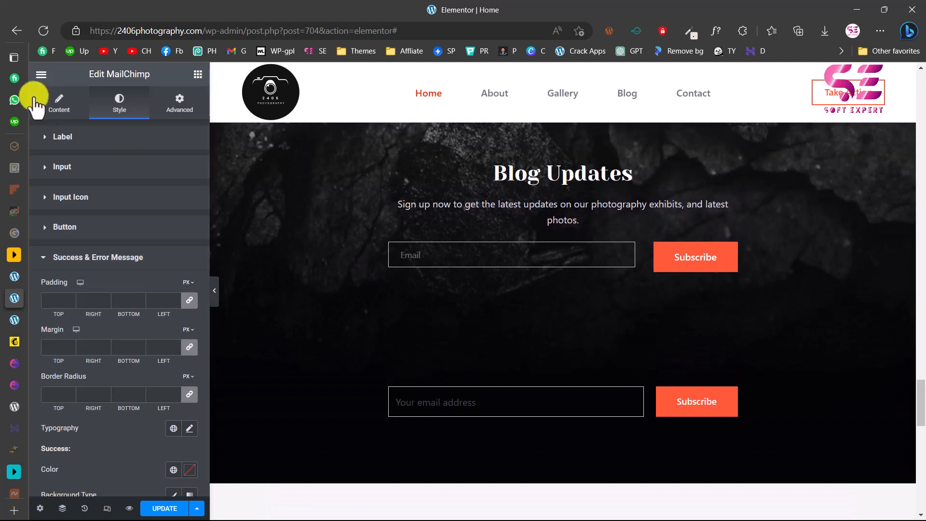
click(55, 104)
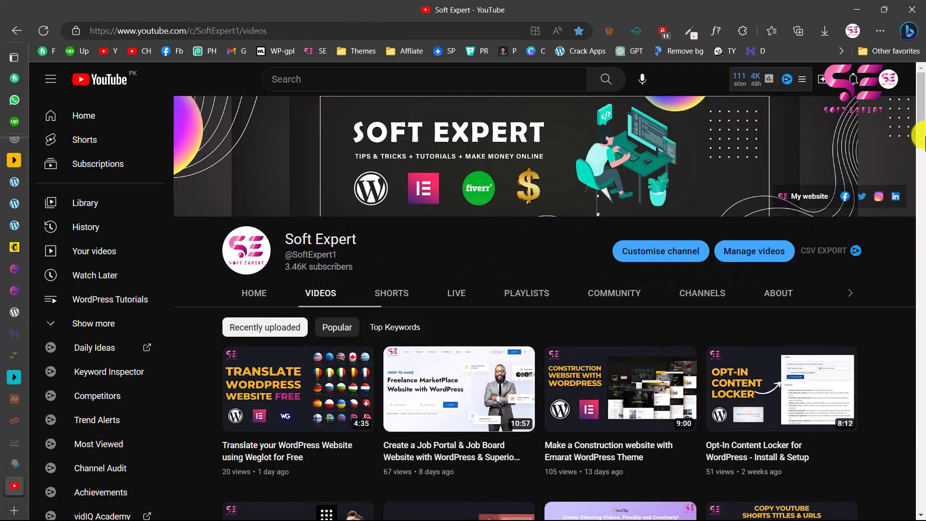
drag(924, 123, 921, 489)
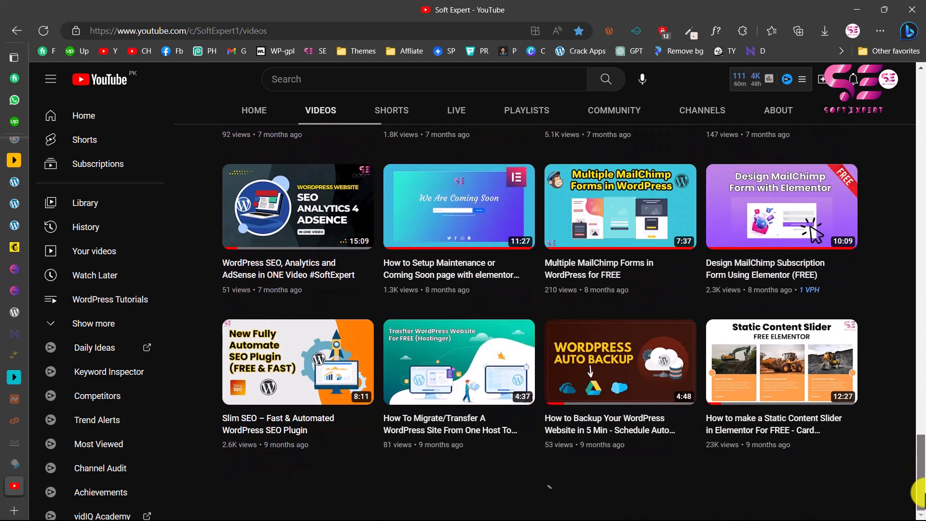